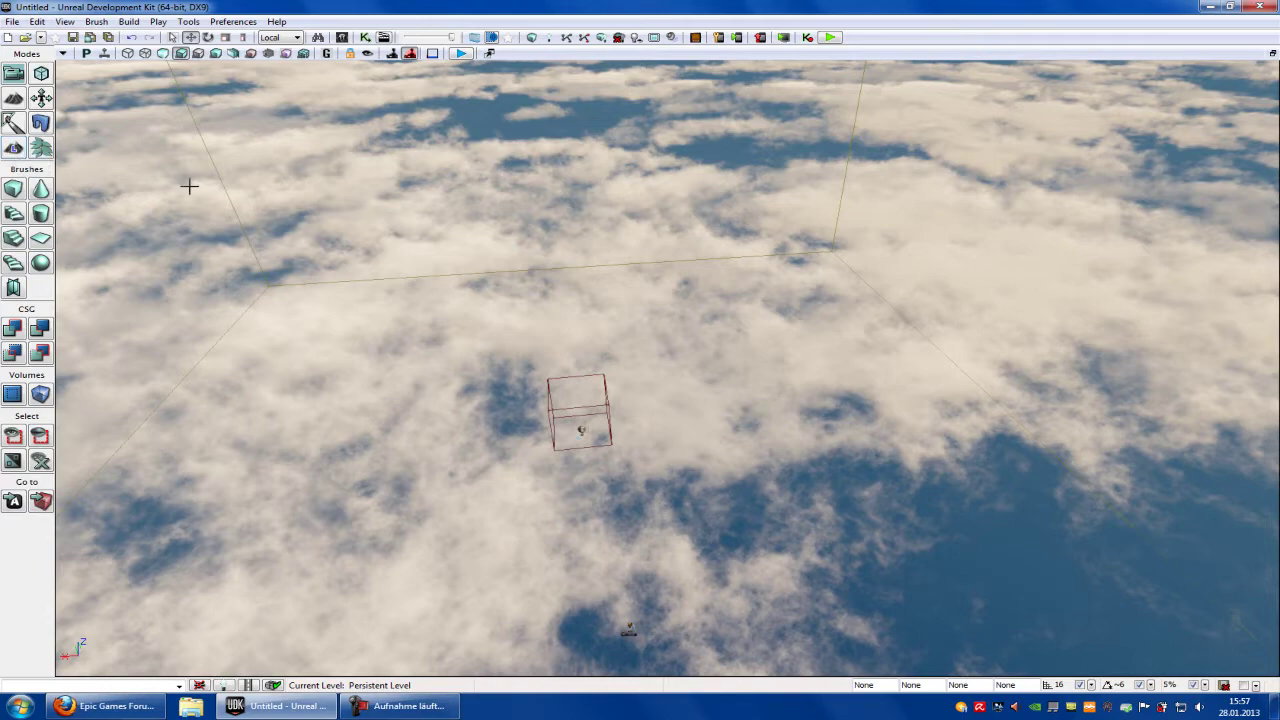
Step: Open the landscape editing tool and set the new landscape's heightmap size to 127 x 127 vertices
left_click(14, 150)
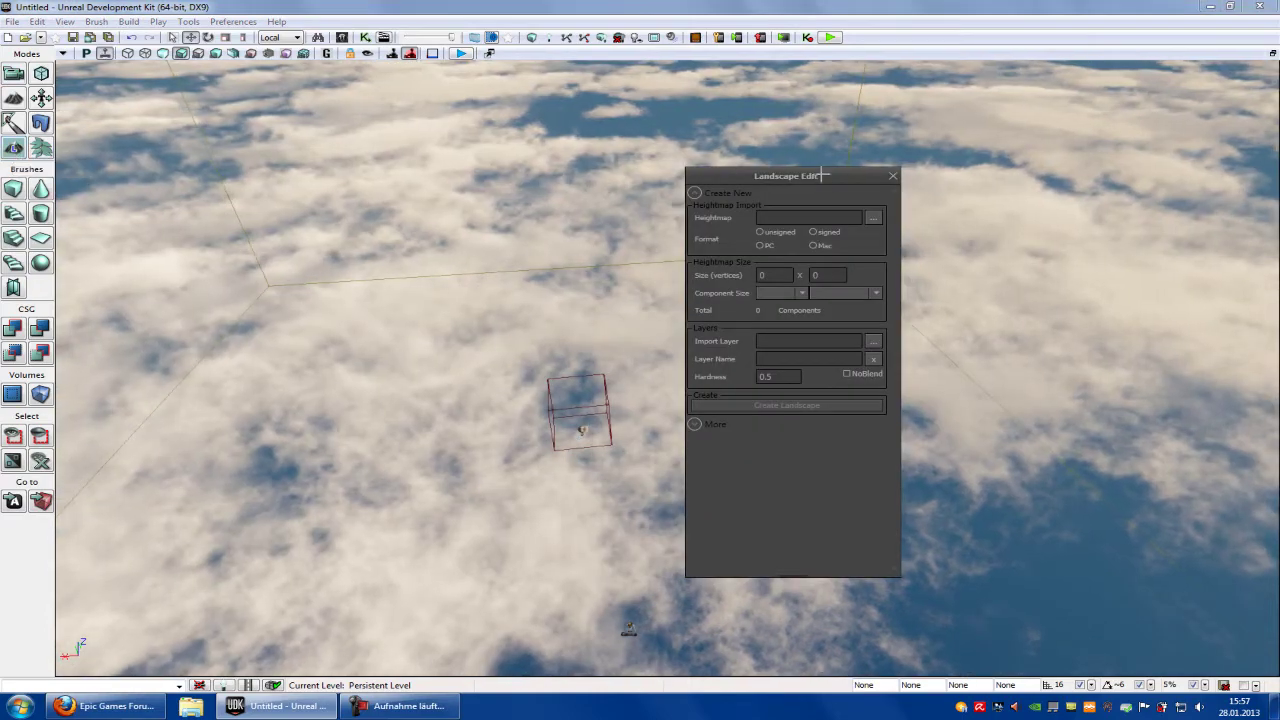
left_click_drag(822, 172, 751, 184)
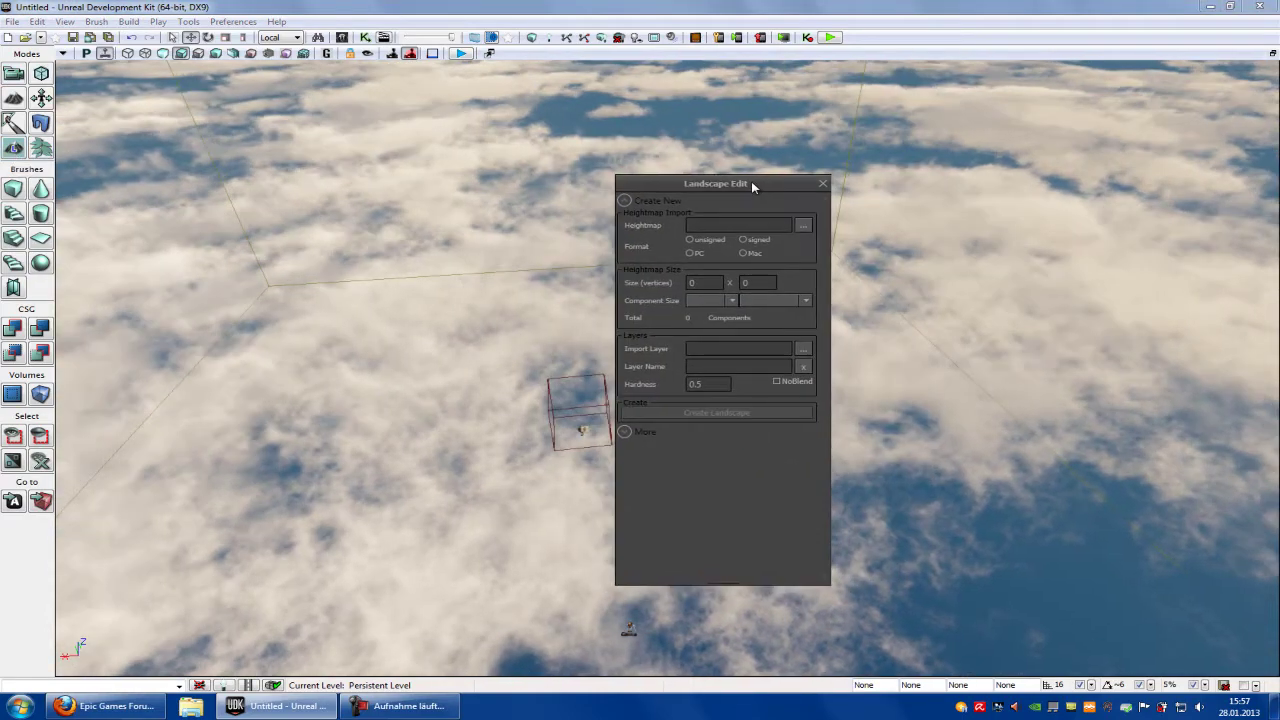
left_click(706, 285)
left_click_drag(706, 285, 640, 269)
type("127")
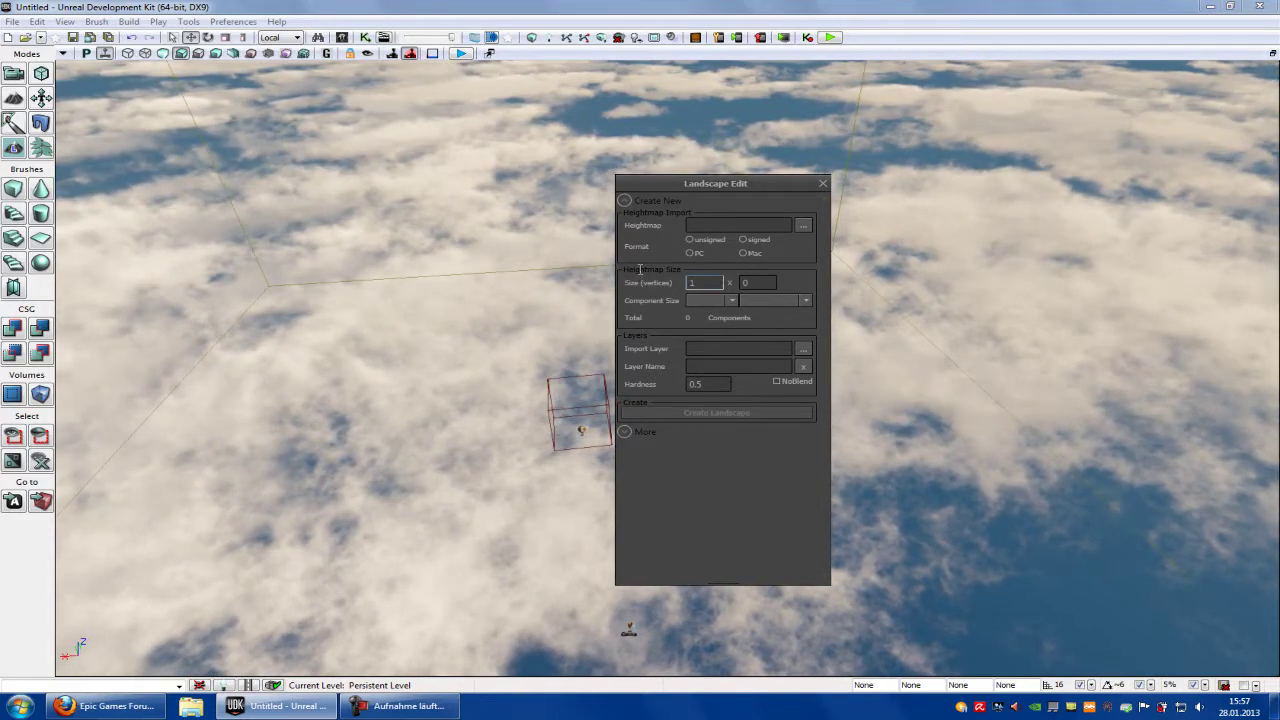
double_click(748, 284)
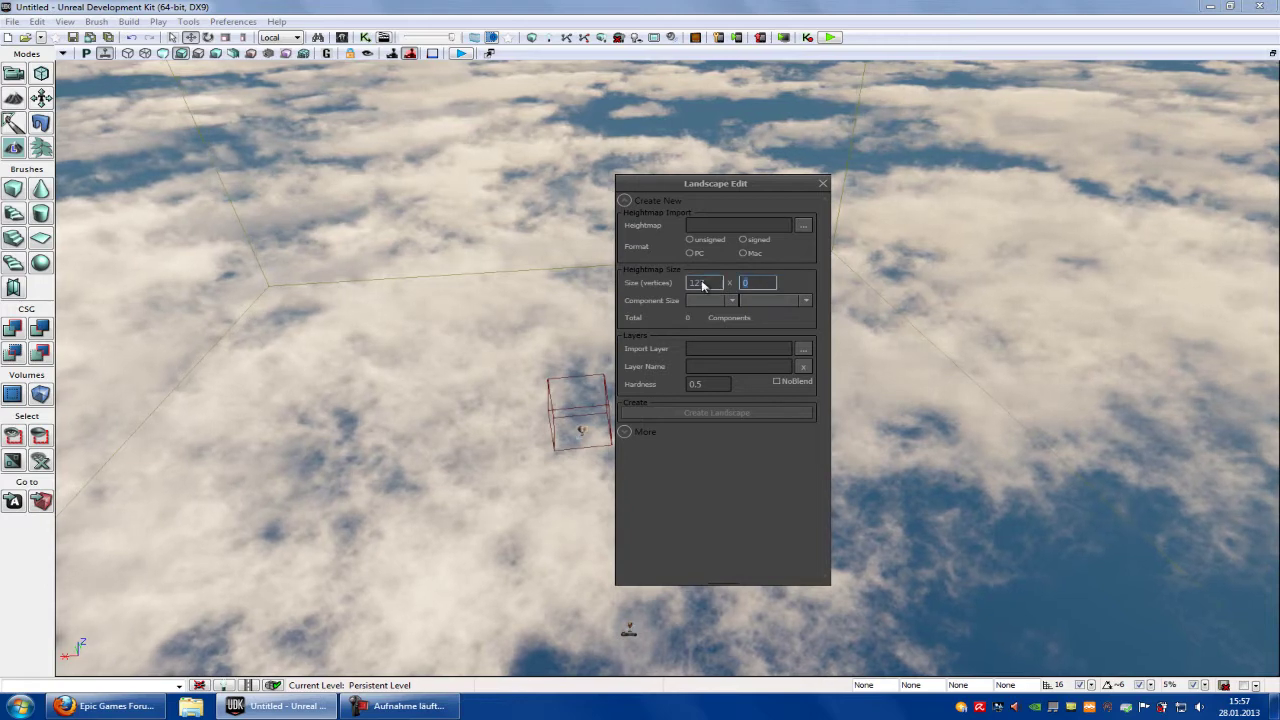
type("127")
left_click(735, 226)
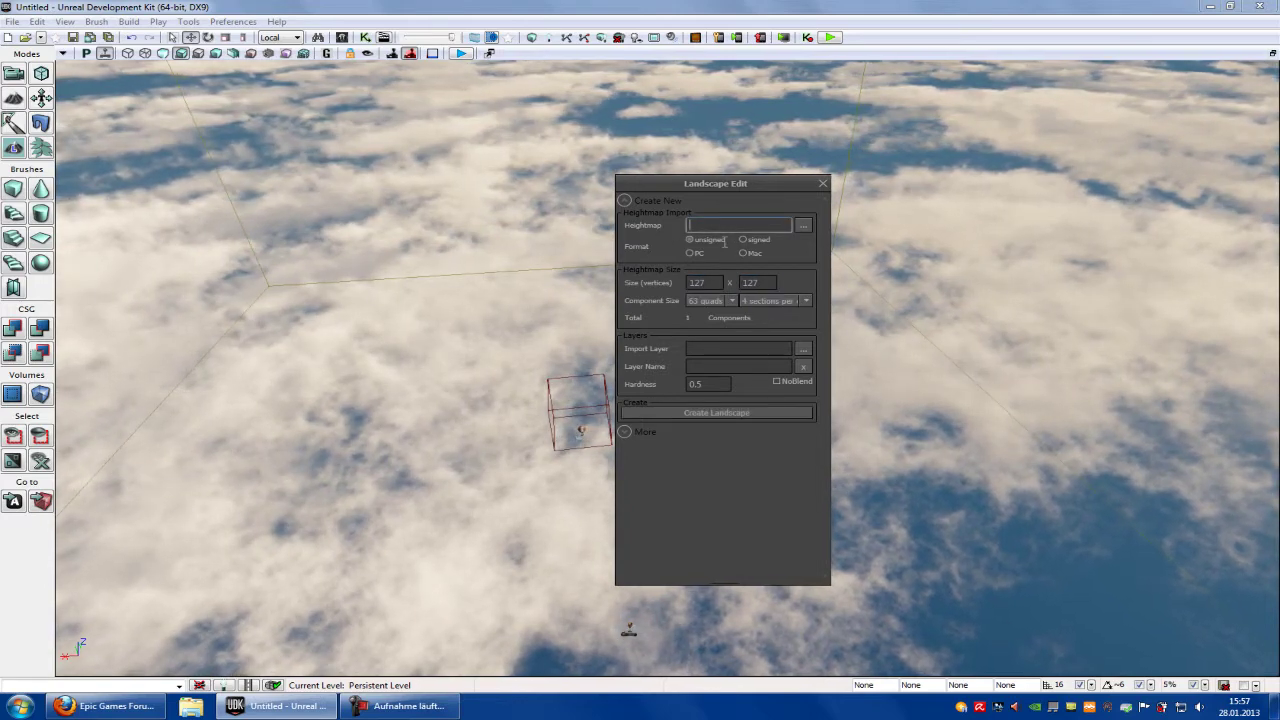
left_click(737, 350)
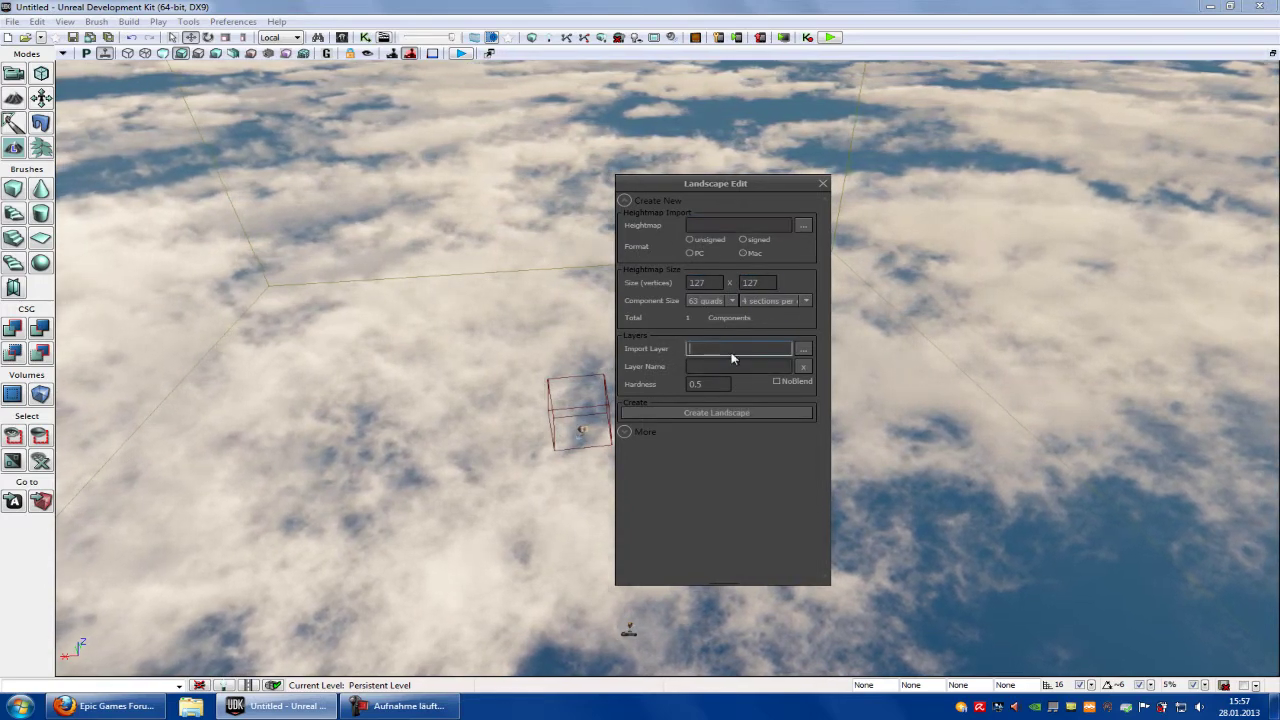
left_click(751, 228)
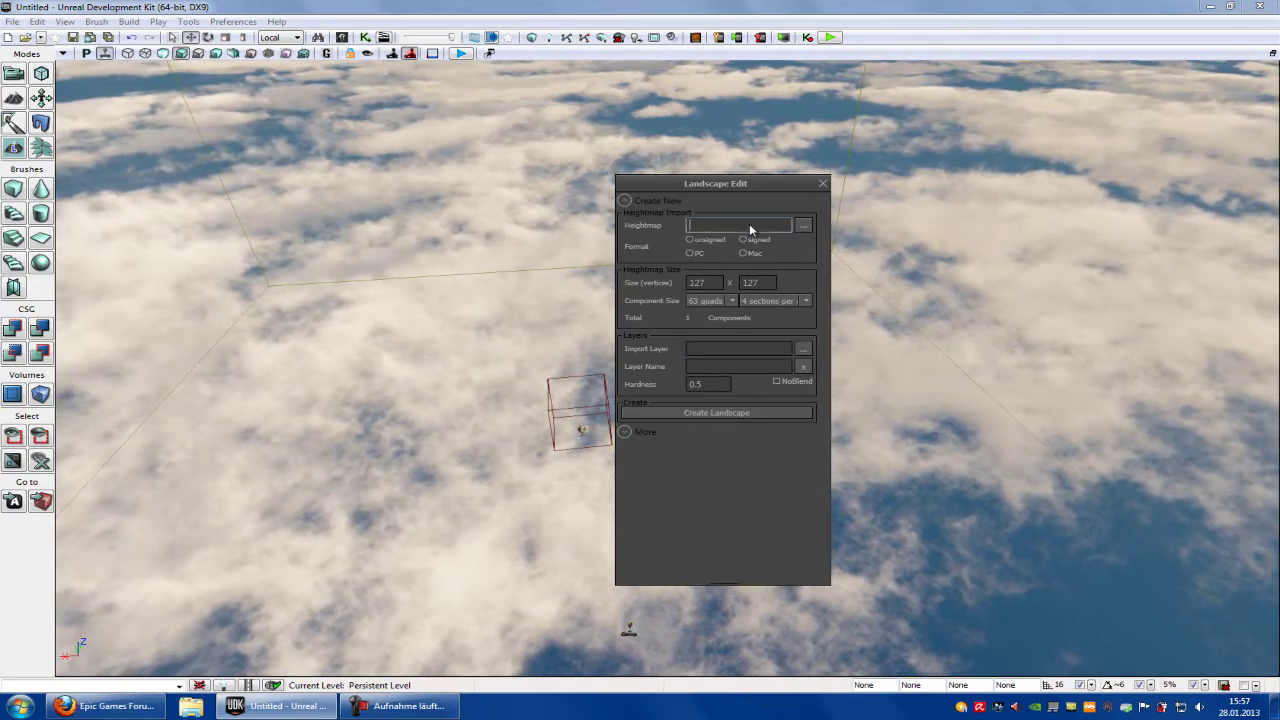
left_click(803, 225)
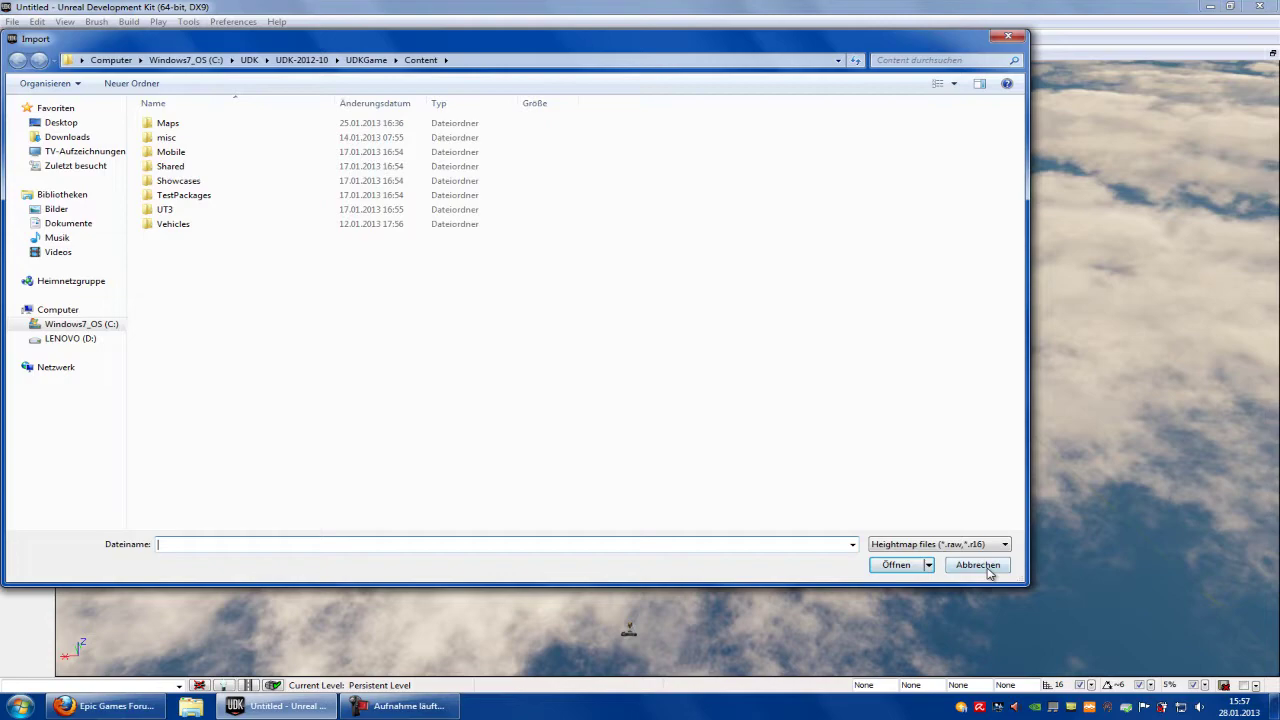
left_click(978, 565)
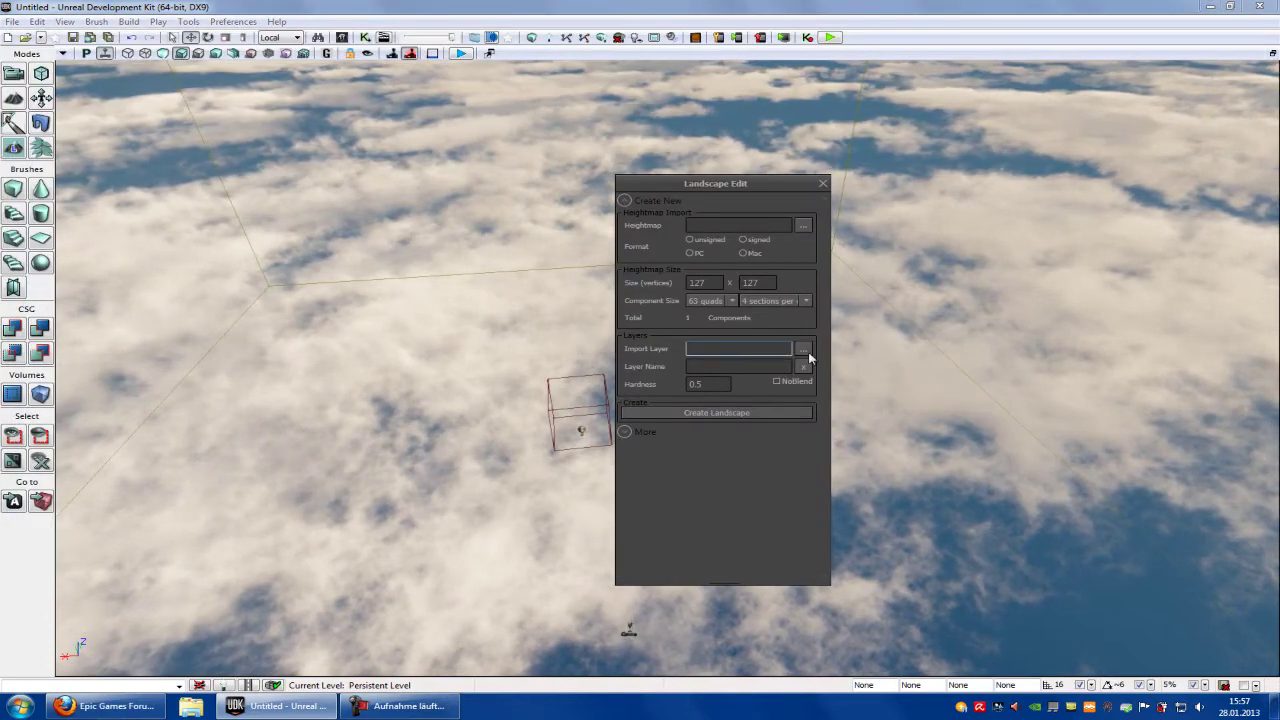
left_click(805, 351)
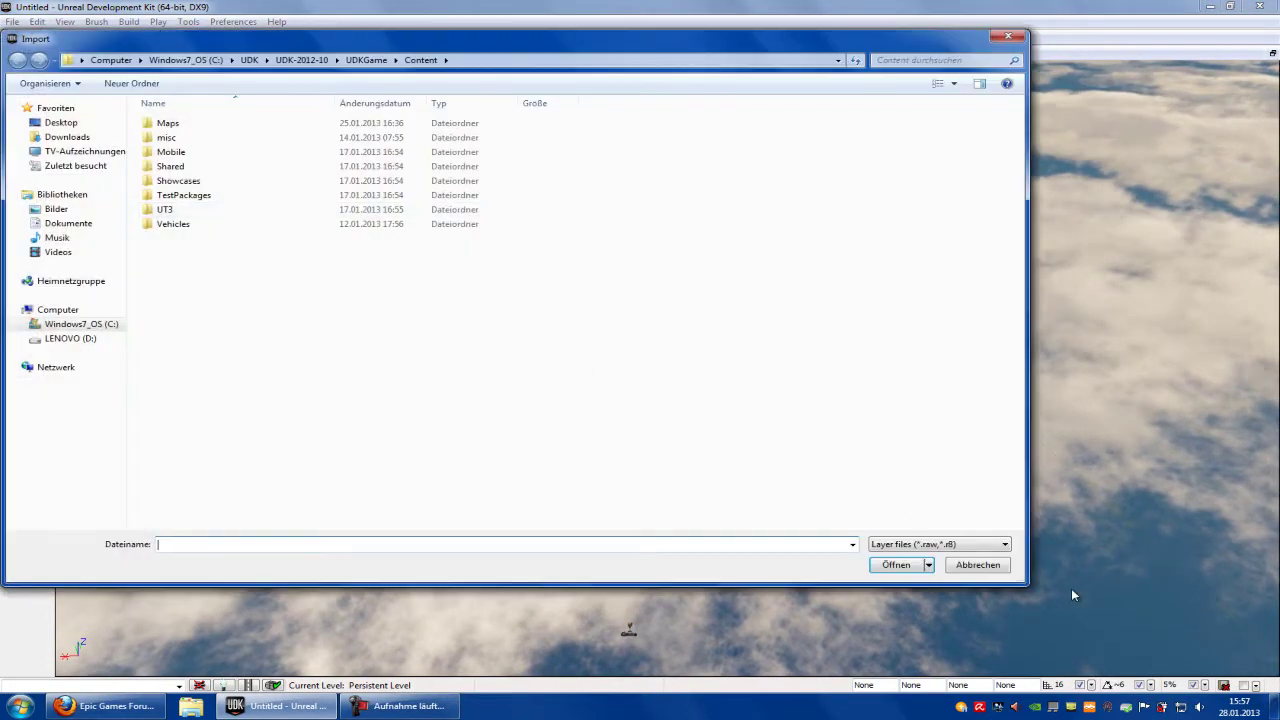
left_click(972, 568)
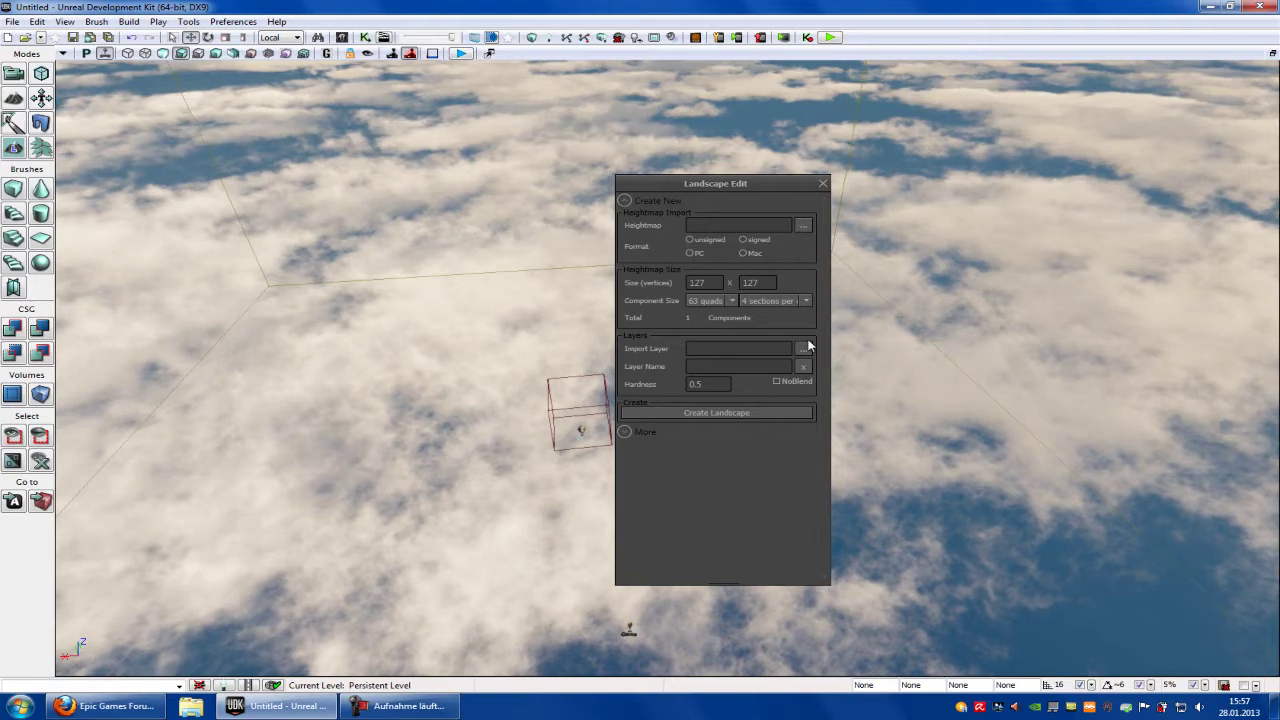
Step: Create the landscape with the entered size and close the Landscape Edit window
left_click(719, 413)
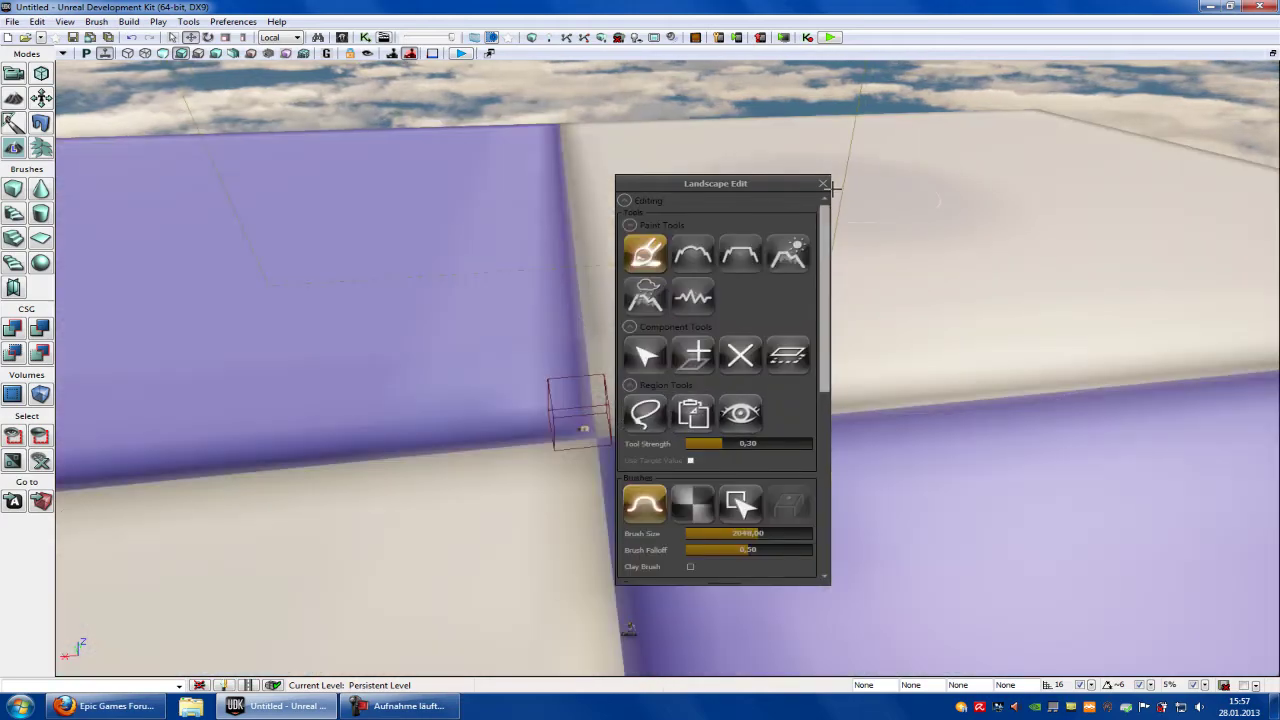
right_click_drag(1005, 305, 881, 236)
left_click_drag(736, 183, 916, 197)
right_click_drag(494, 294, 589, 309)
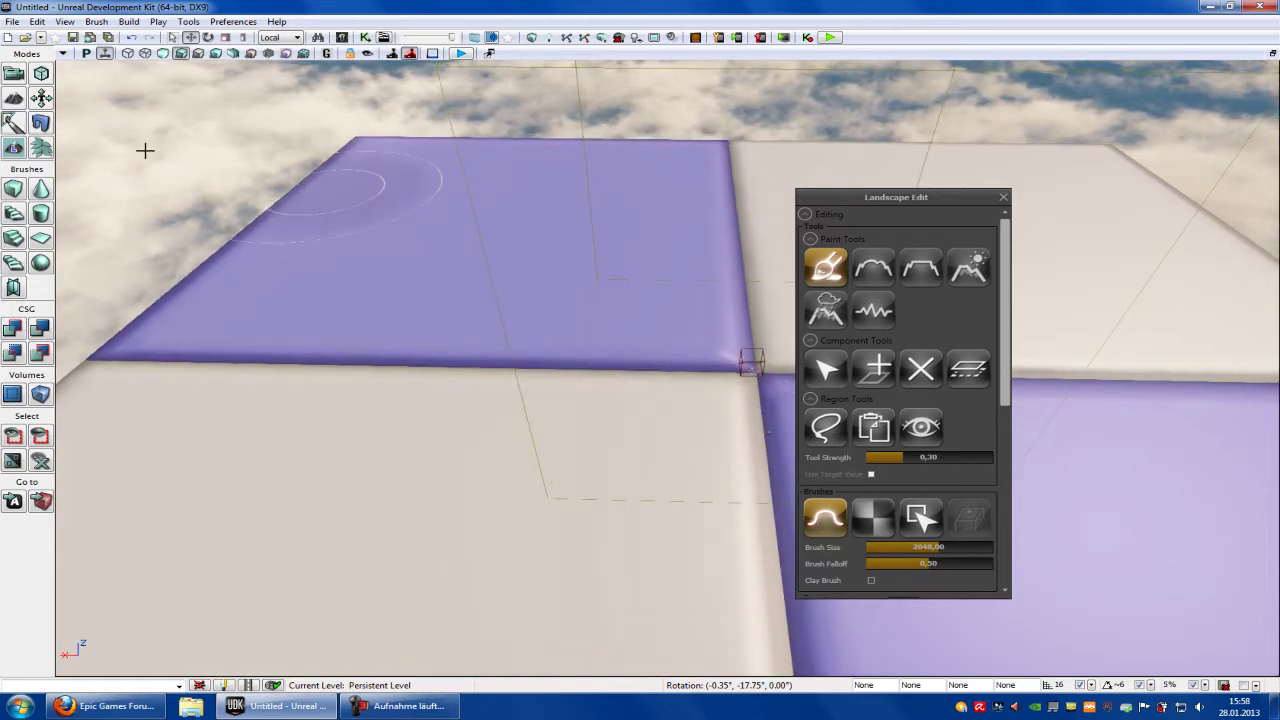
left_click(17, 150)
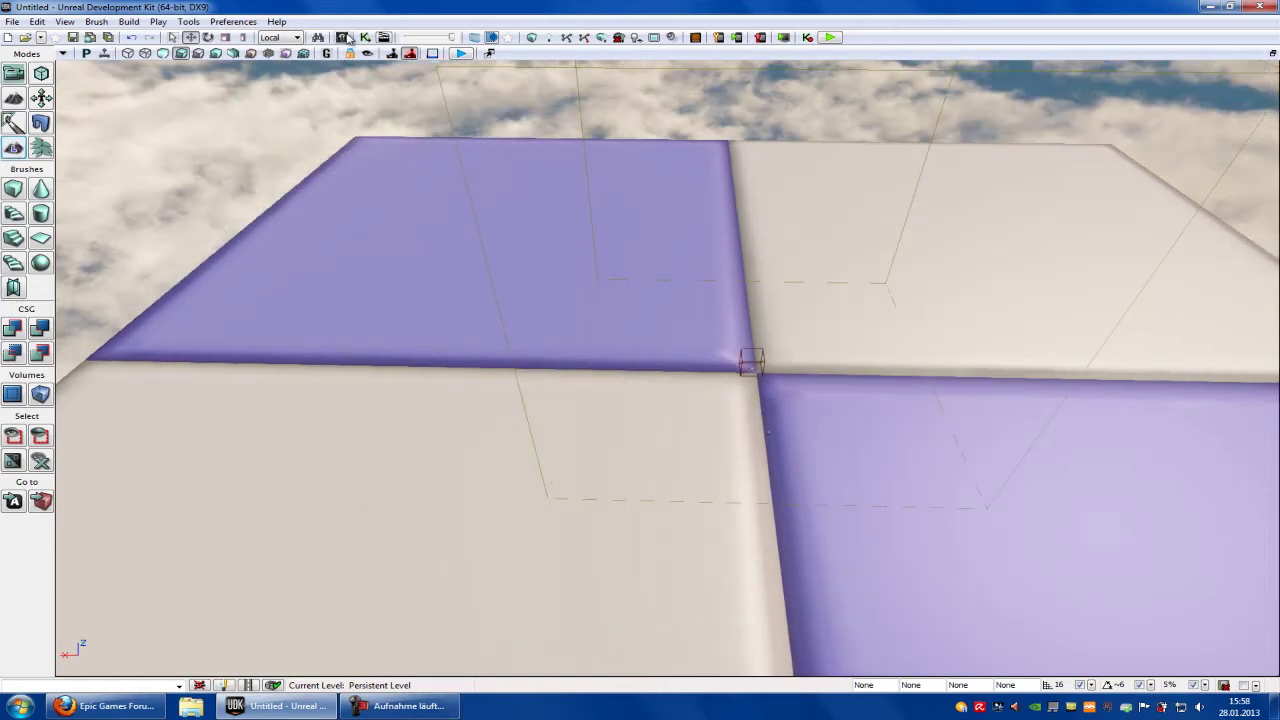
Step: Open the Content Browser and show the contents of the landscapemats package
left_click(344, 37)
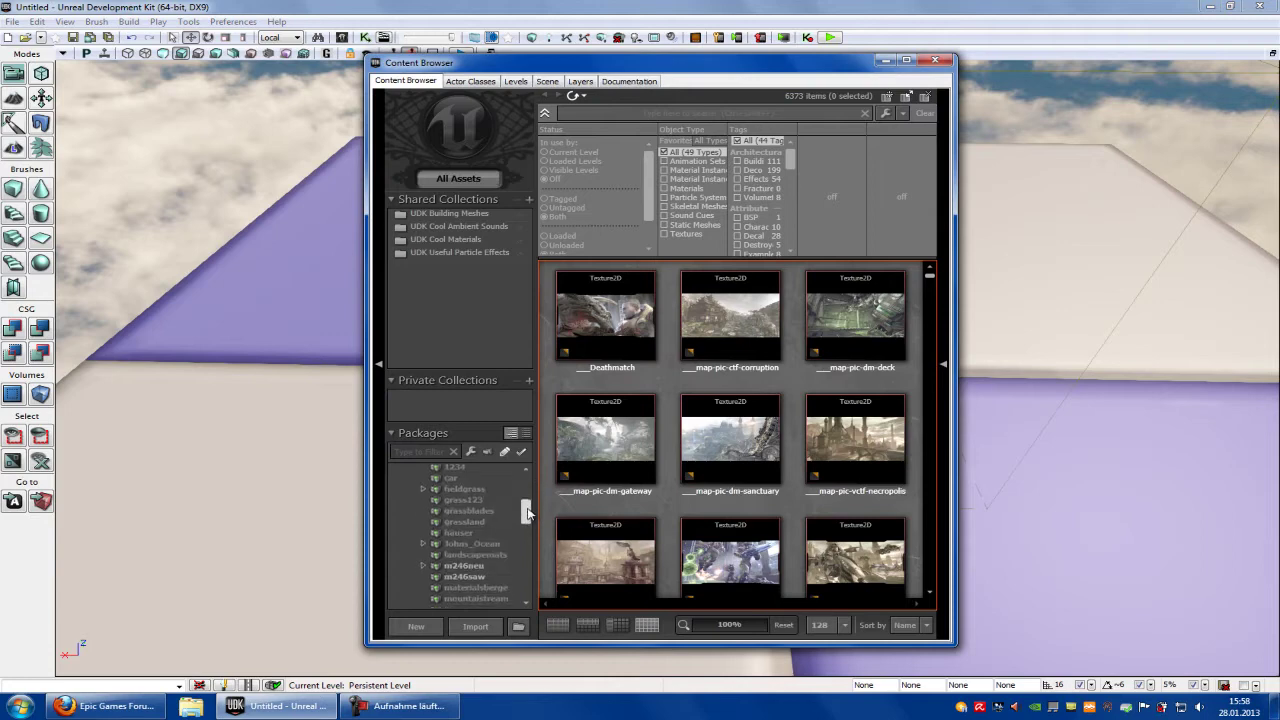
scroll(528, 513, "up", 2)
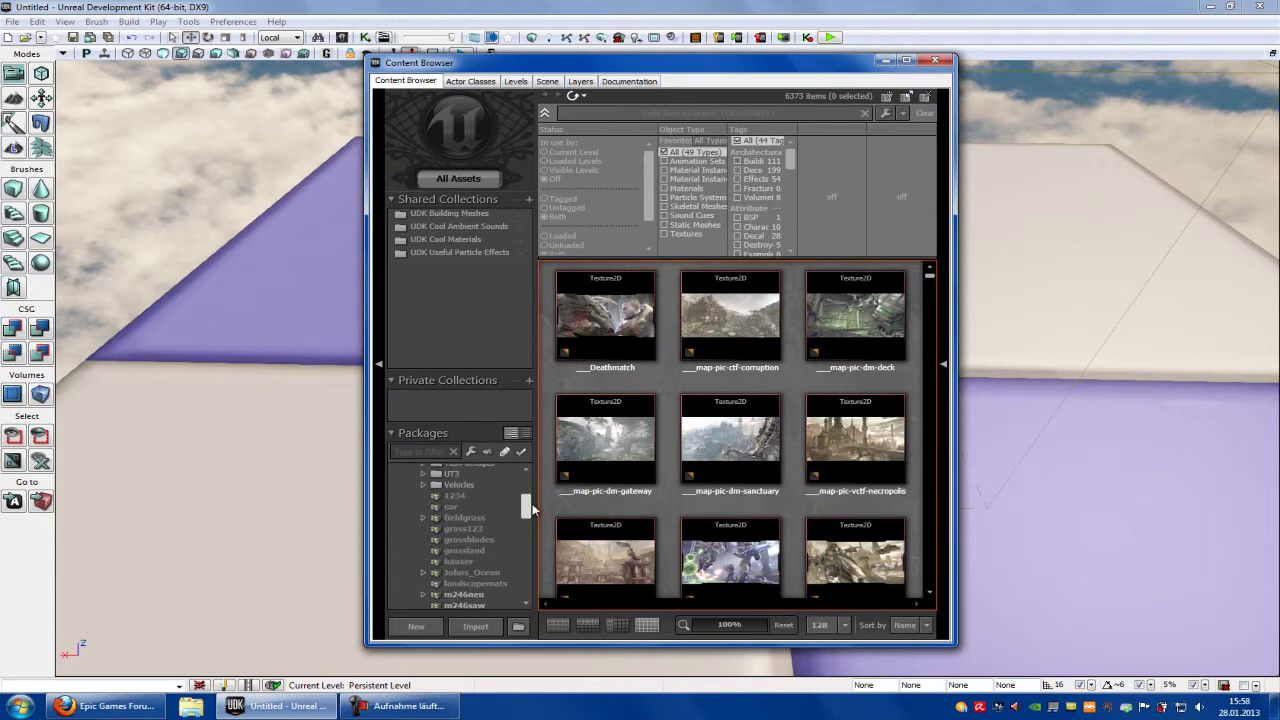
left_click_drag(532, 503, 532, 504)
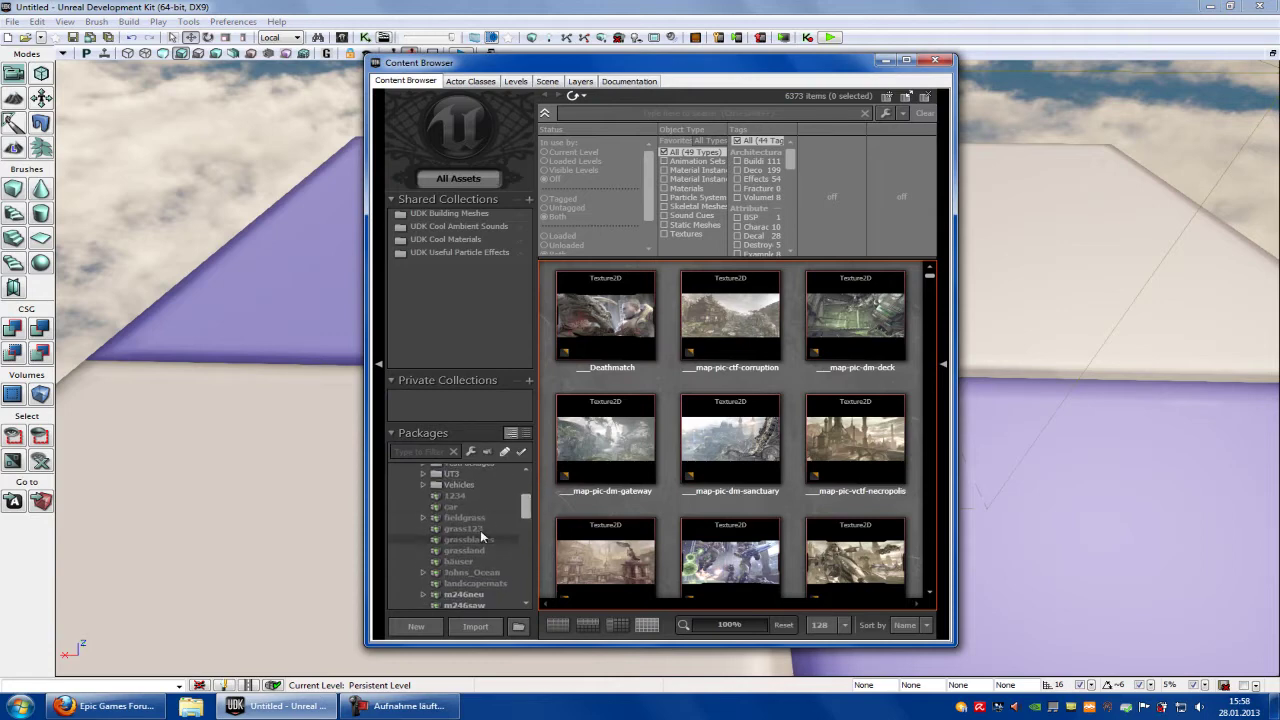
left_click(488, 583)
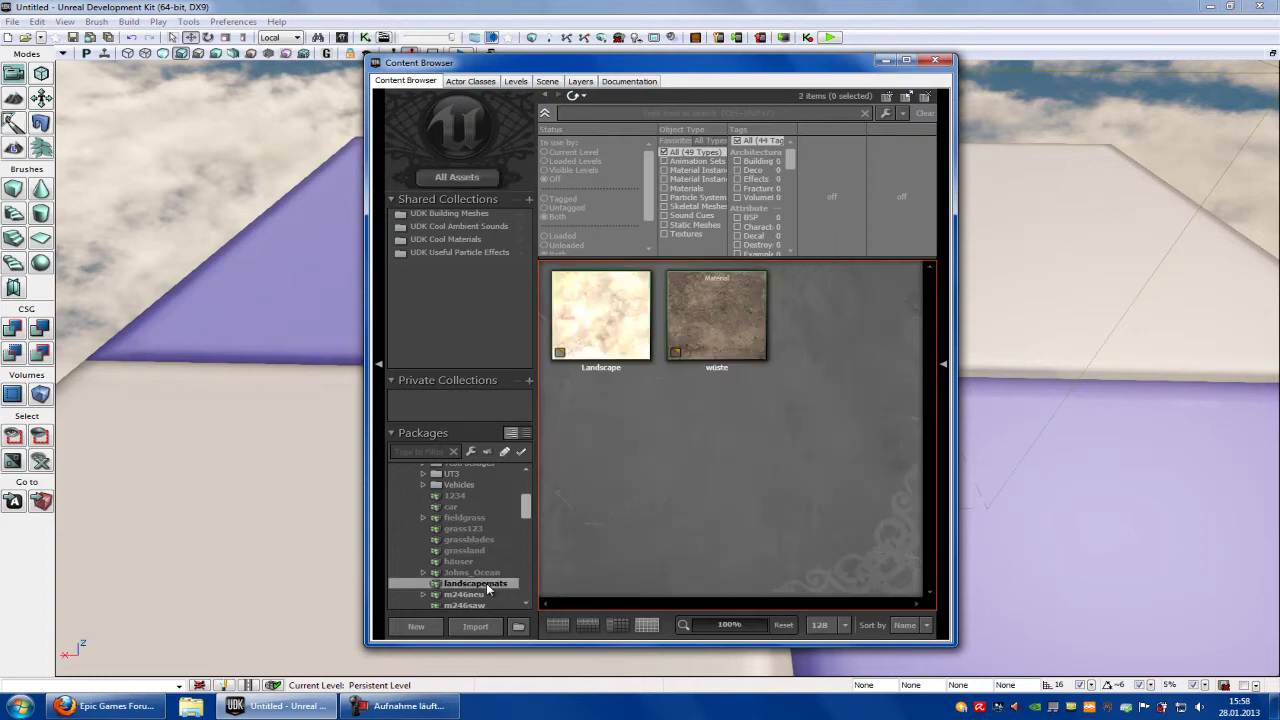
Step: Create a new material named testmats in the landscapemats package and widen its Material Editor window
right_click(678, 496)
left_click(742, 472)
left_click(829, 331)
right_click(753, 472)
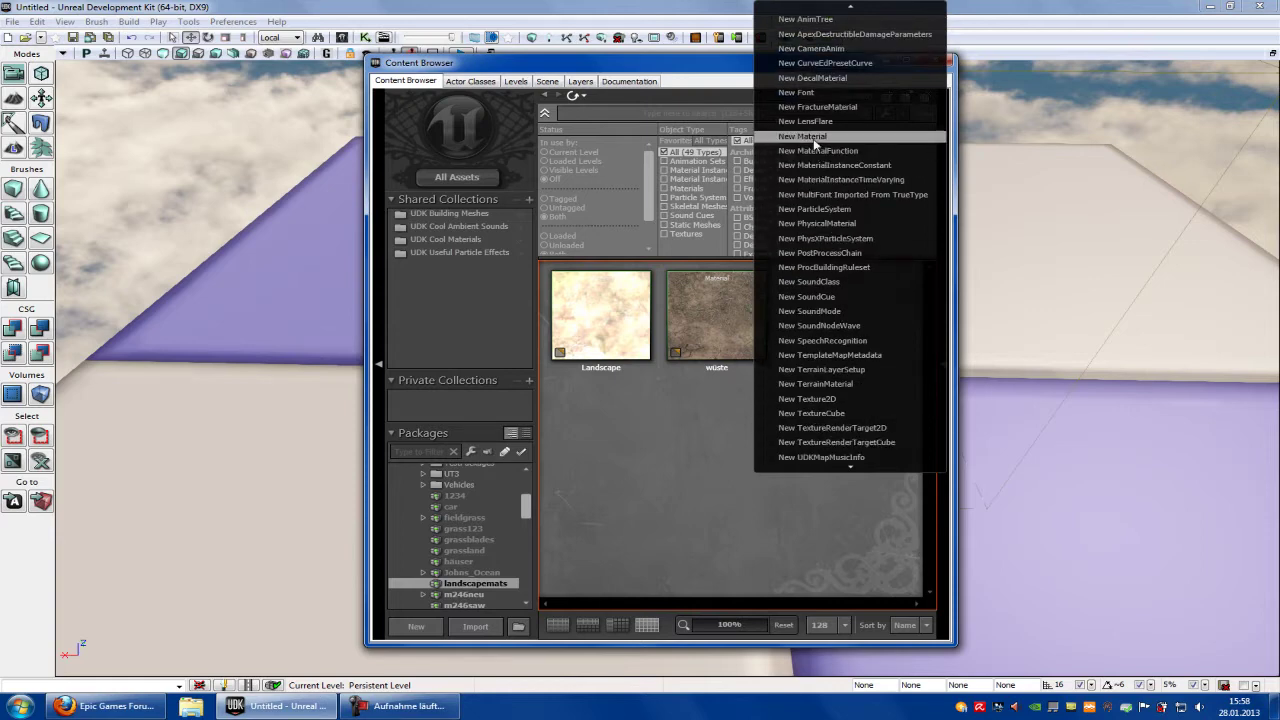
left_click(814, 140)
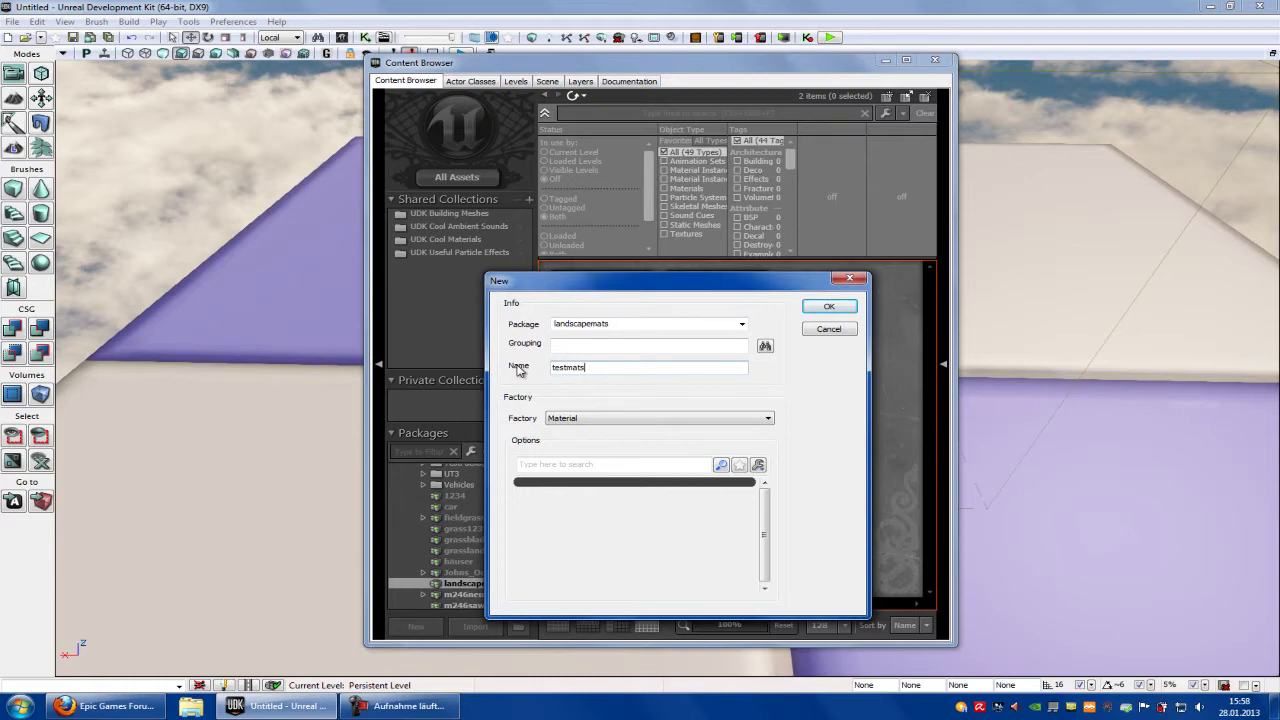
left_click(823, 306)
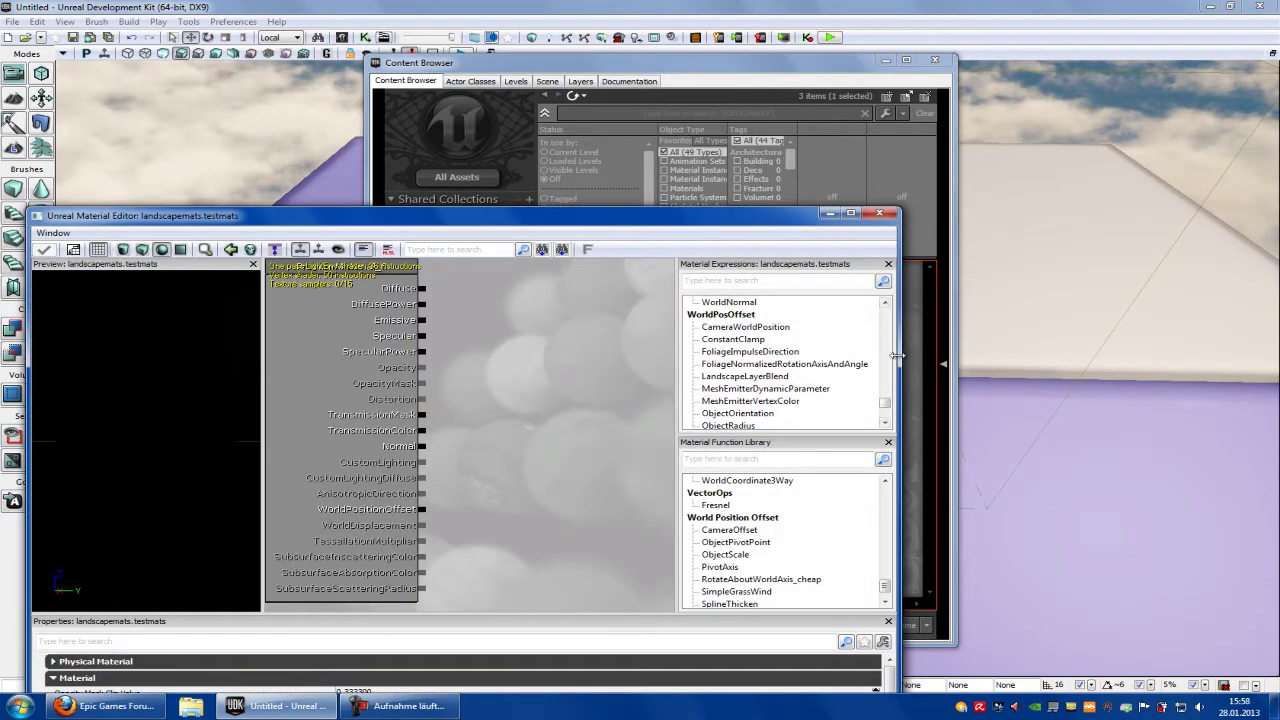
left_click_drag(900, 355, 1063, 355)
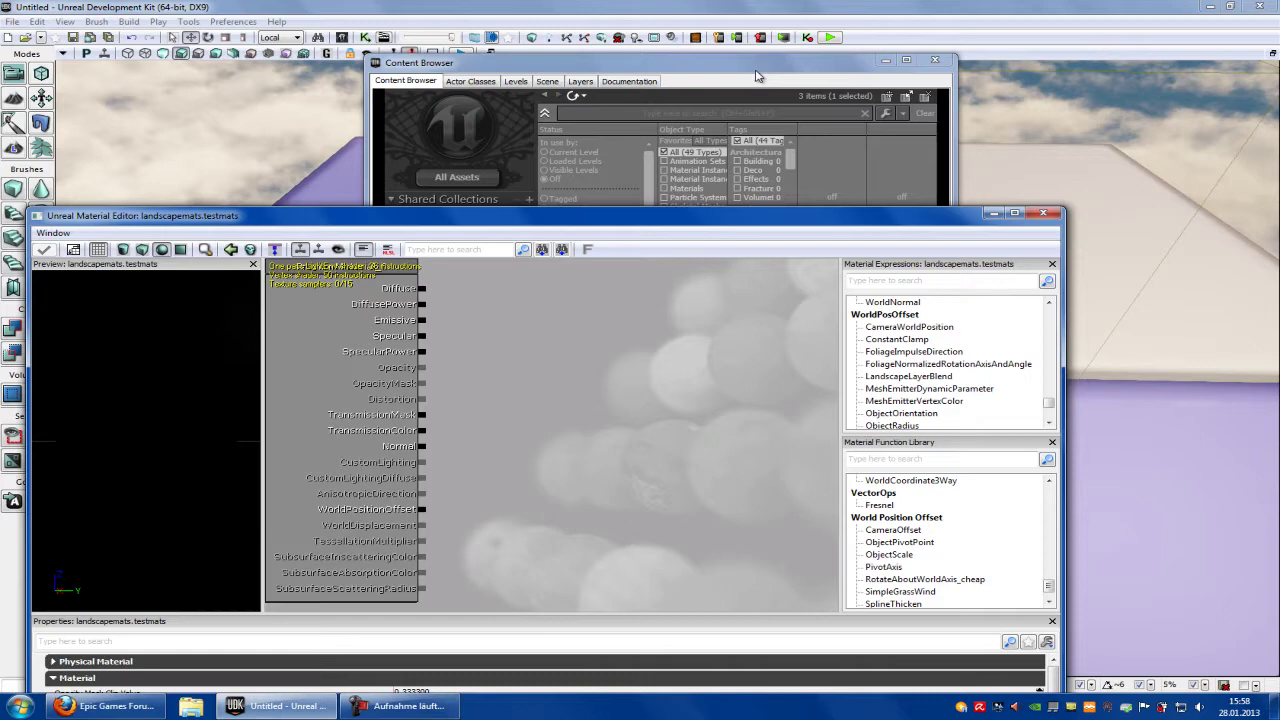
Step: Search the UDKGame package folder for "grass", filter the results to textures, and select the fieldgrass02 texture
left_click(719, 70)
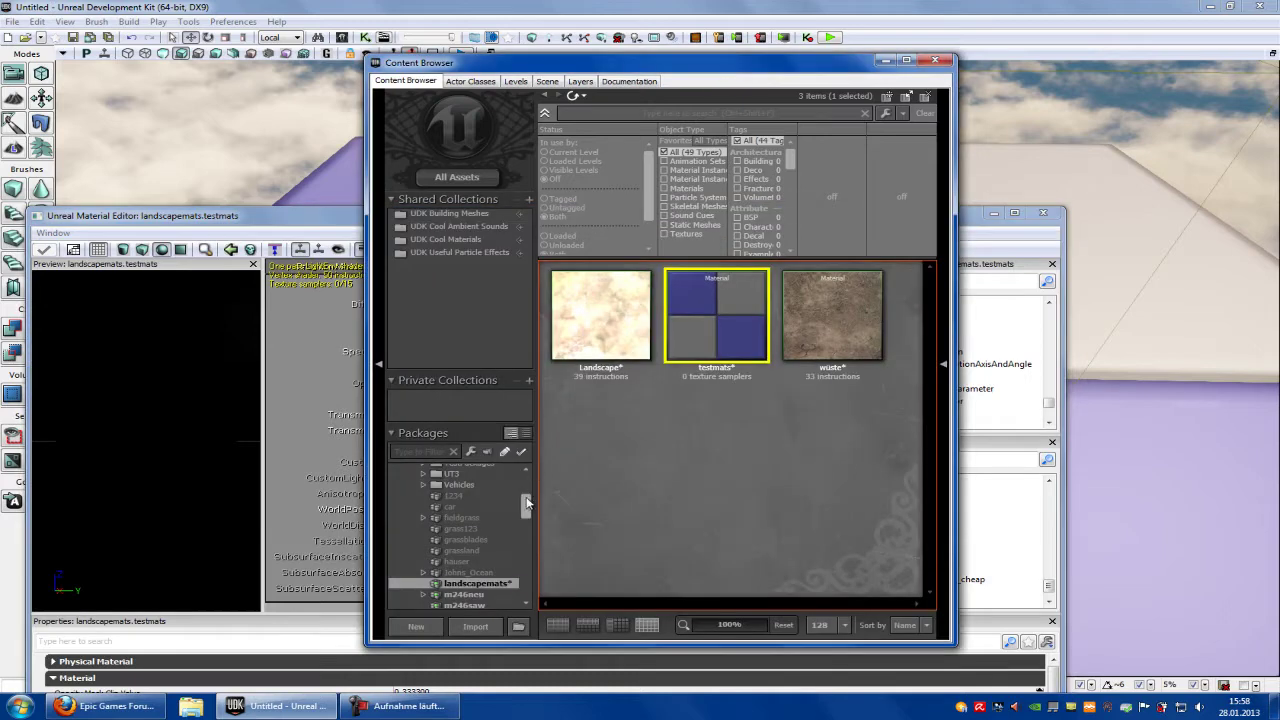
scroll(526, 500, "up", 3)
left_click(452, 481)
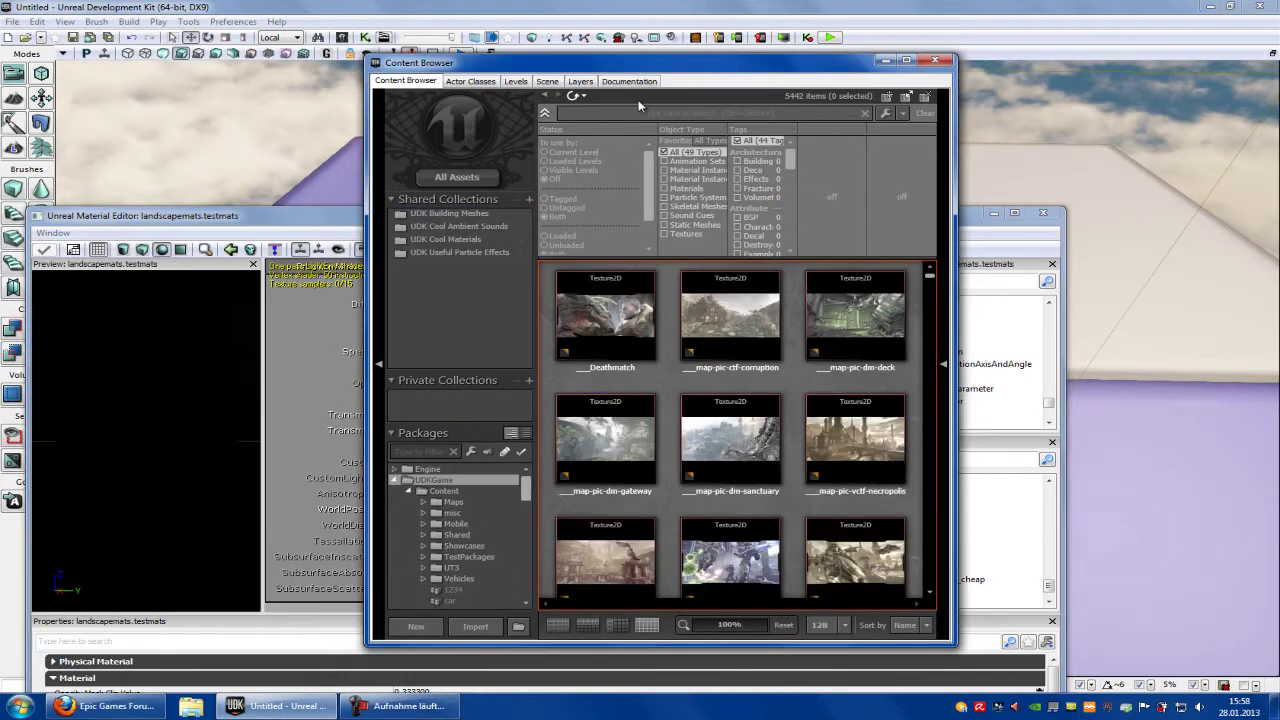
left_click(624, 113)
type("grass")
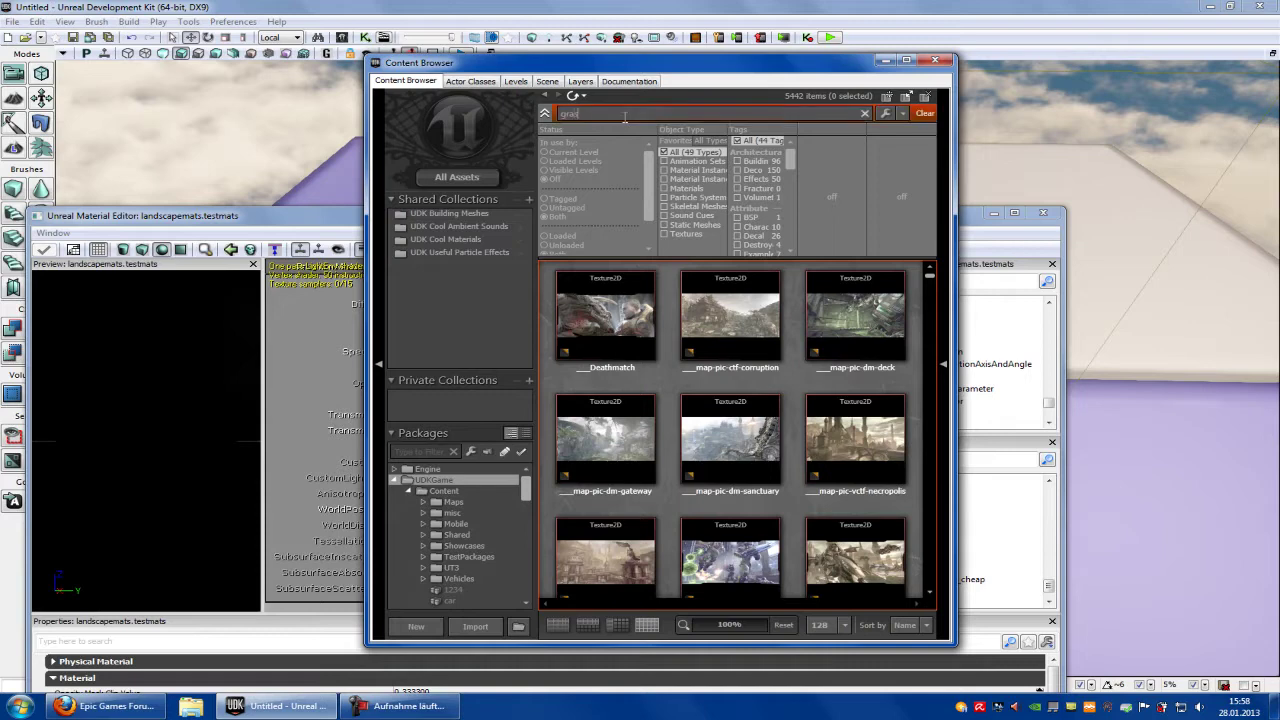
left_click(664, 234)
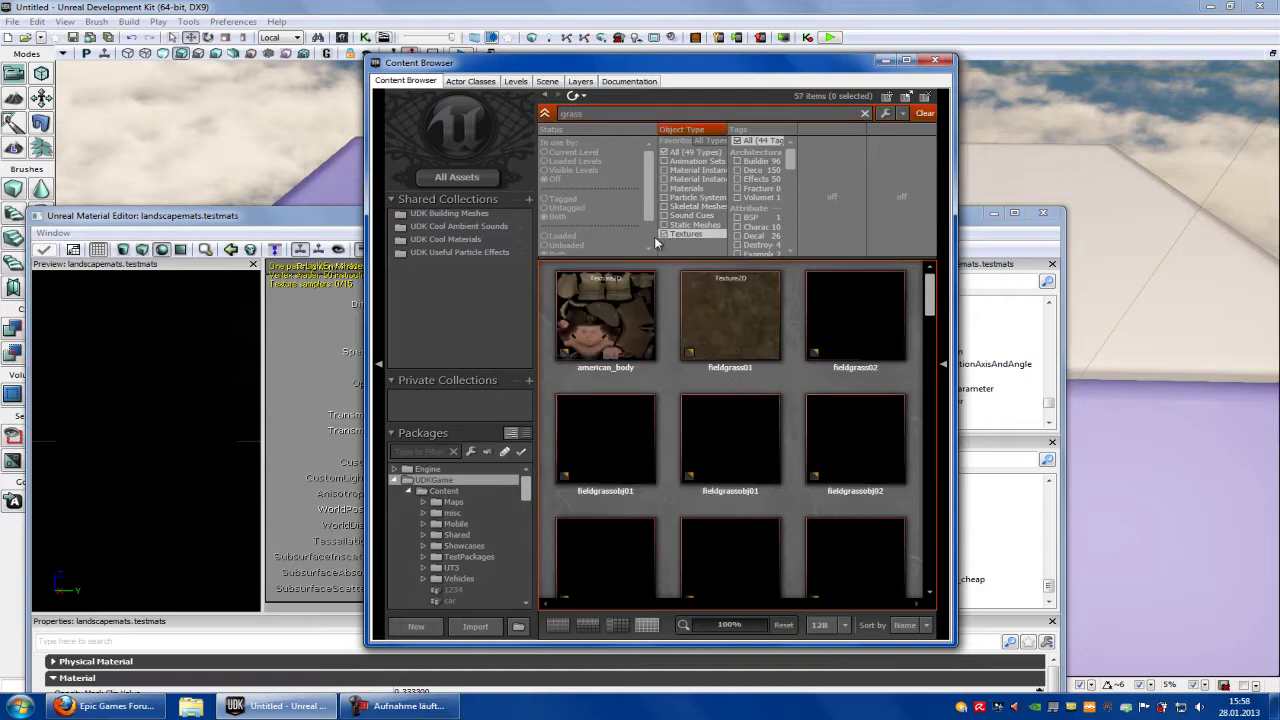
left_click(851, 322)
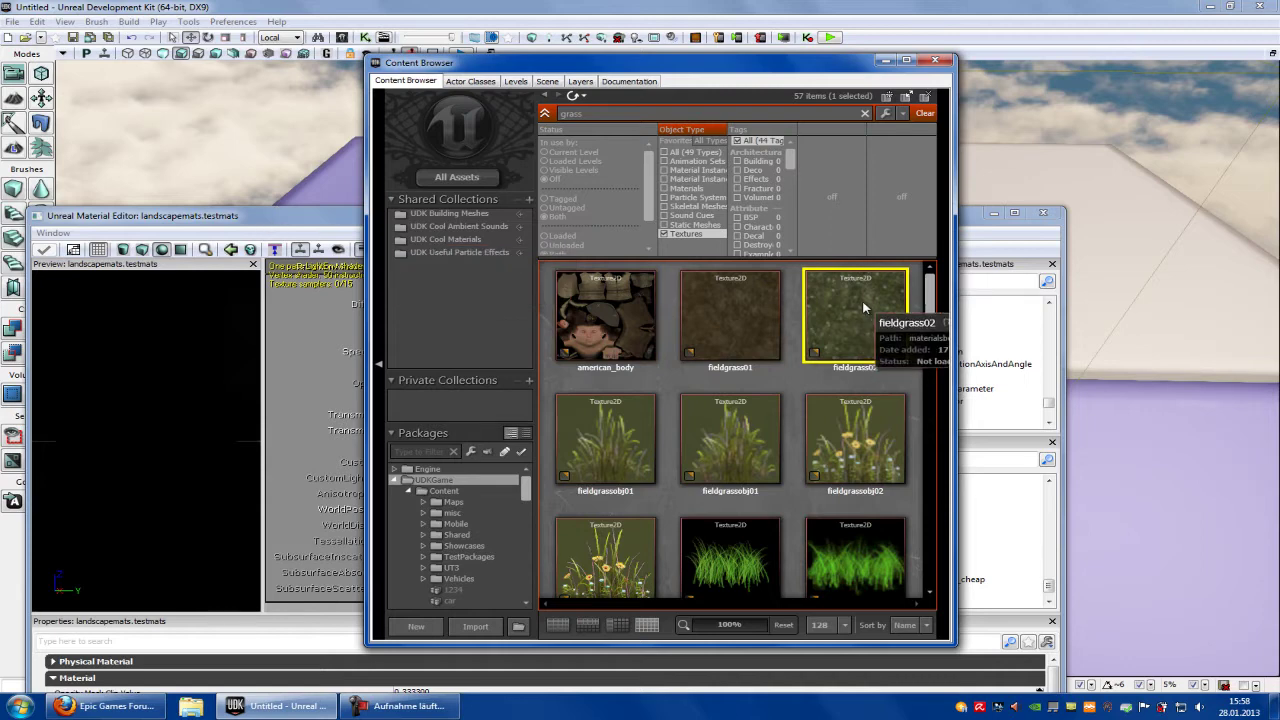
Step: Add a Texture Sample node using fieldgrass02 to the testmats material graph and place it clear of the material inputs
left_click(320, 222)
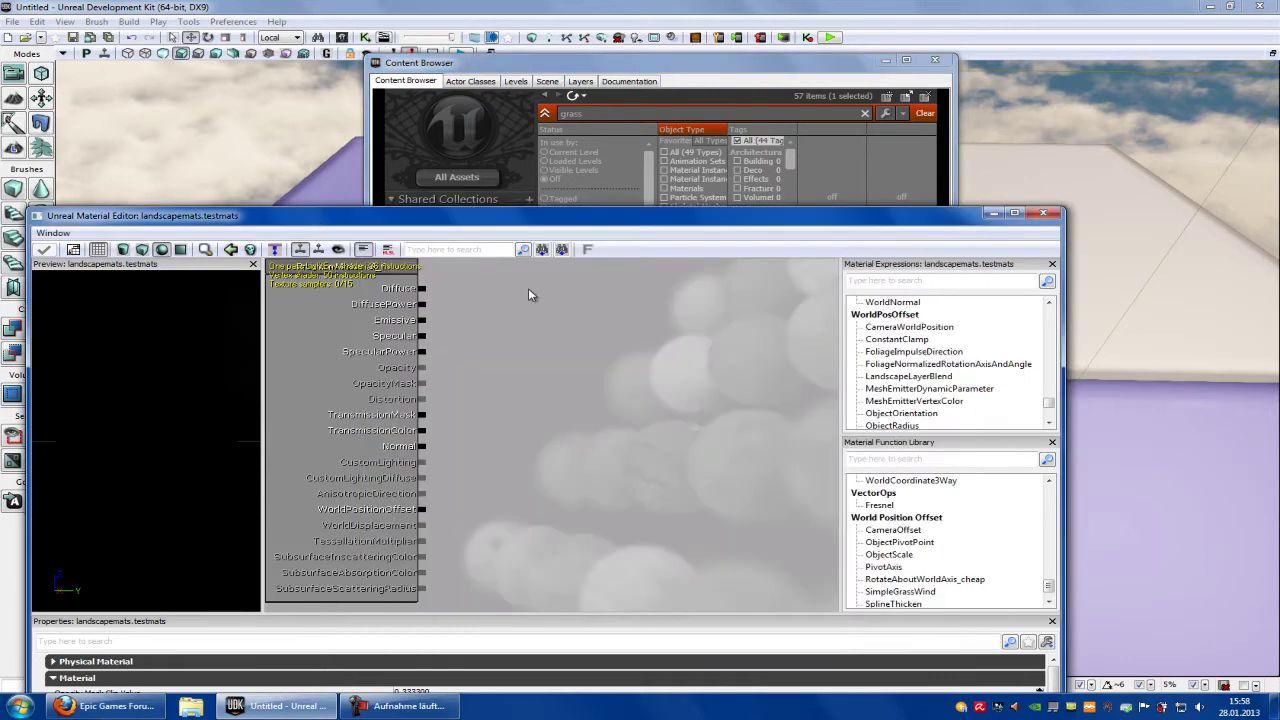
right_click(525, 290)
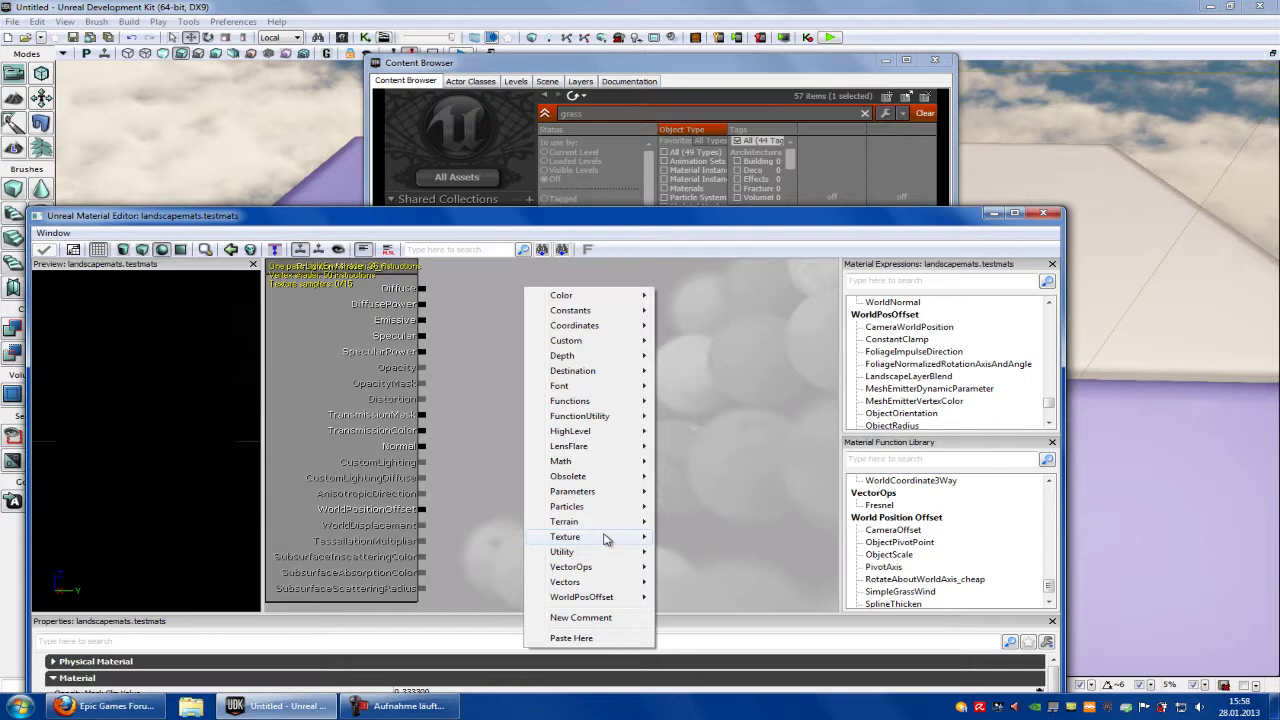
mouse_move(604, 539)
left_click(760, 416)
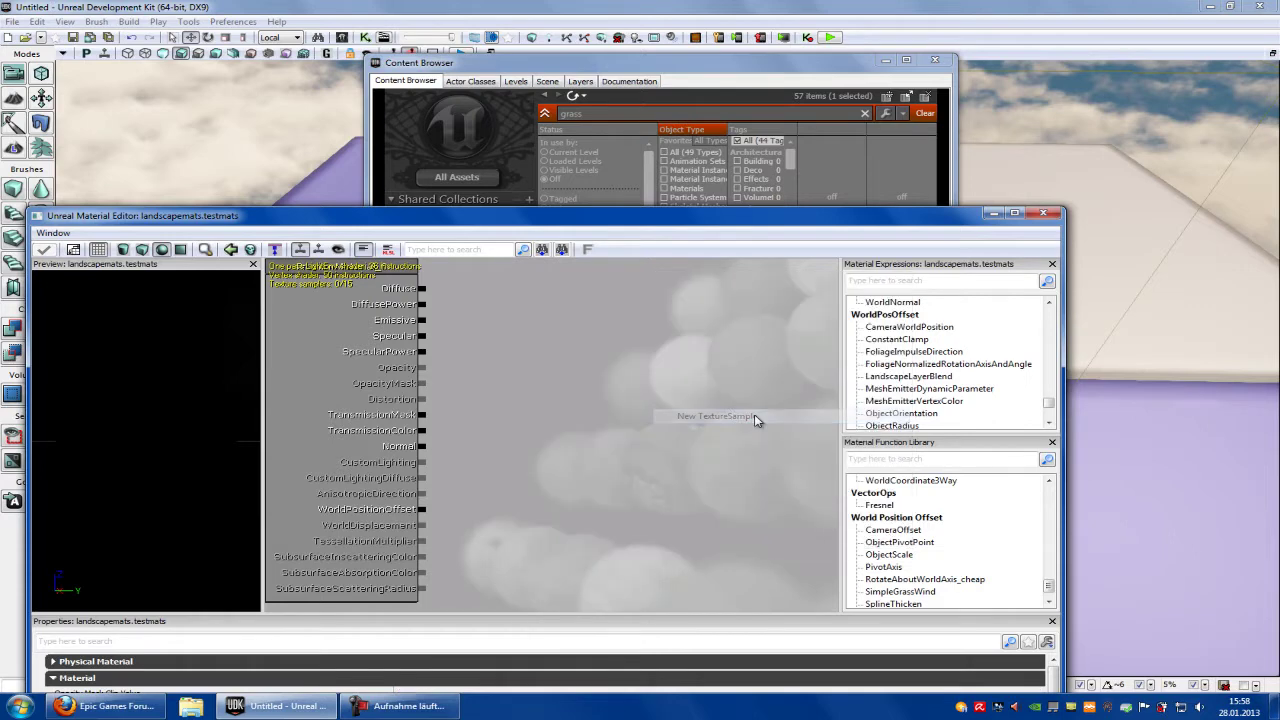
left_click_drag(565, 357, 635, 357)
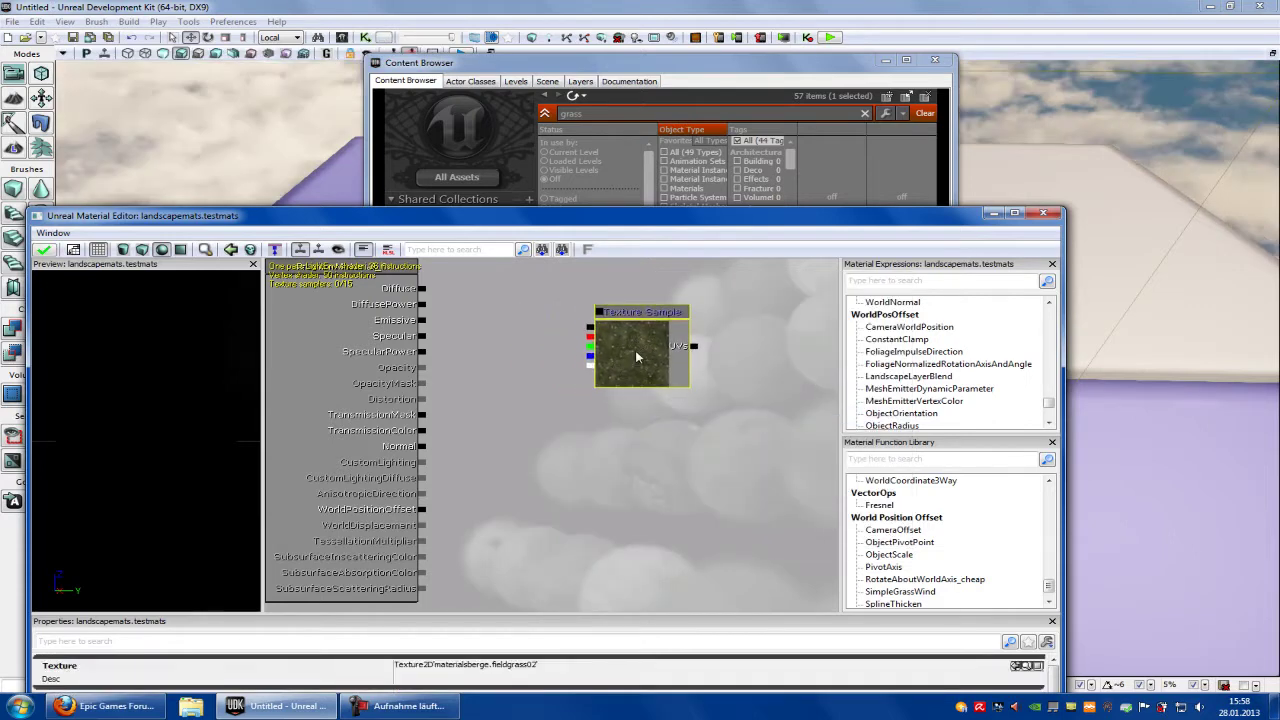
Step: Duplicate the fieldgrass02 Texture Sample twice and arrange the copies in a column below the original
key("ctrl+w")
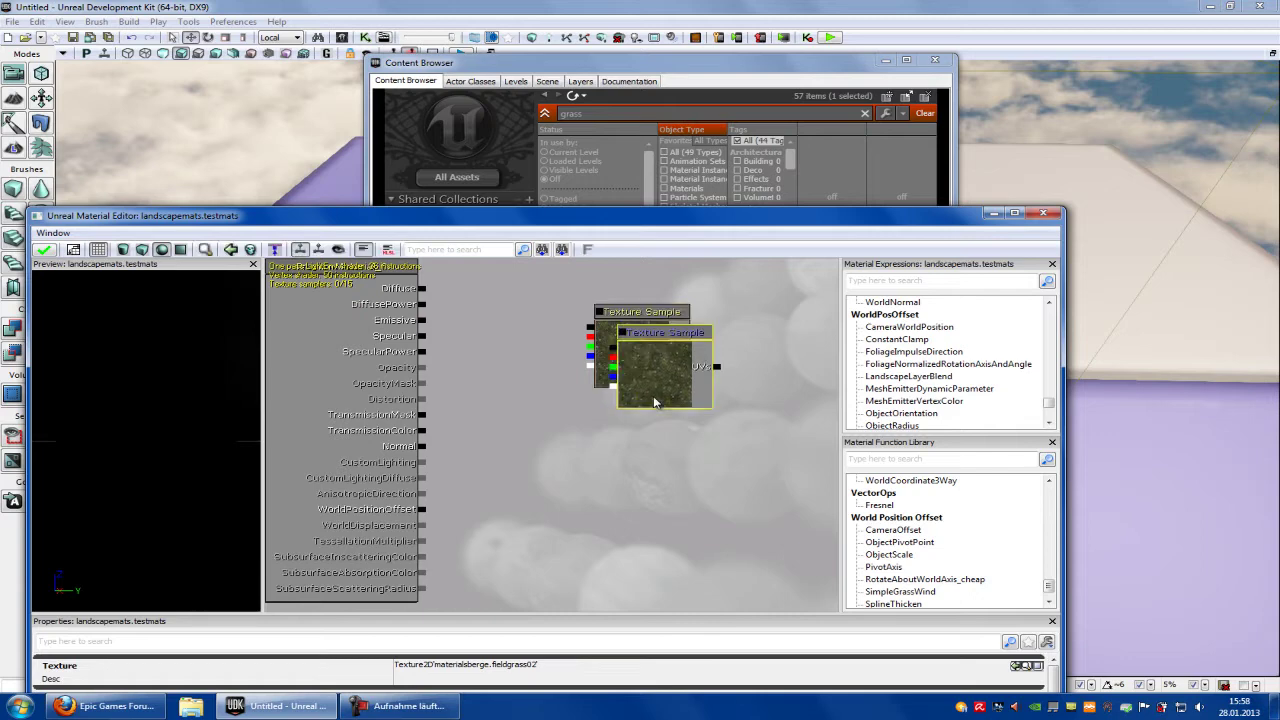
key("ctrl+w")
left_click_drag(661, 373, 616, 508)
left_click_drag(661, 373, 643, 435)
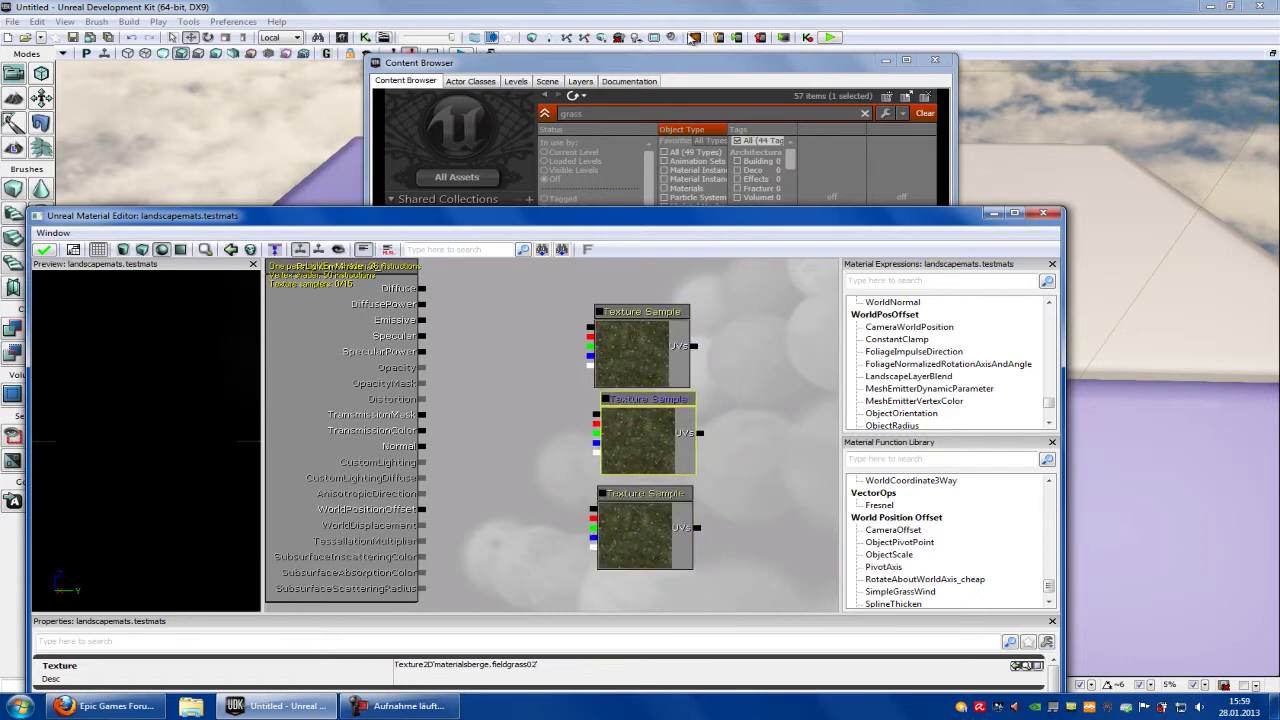
Step: Search the textures for "rock" and assign UN_Rock2_Blackrock02_D to the middle Texture Sample node
left_click(694, 37)
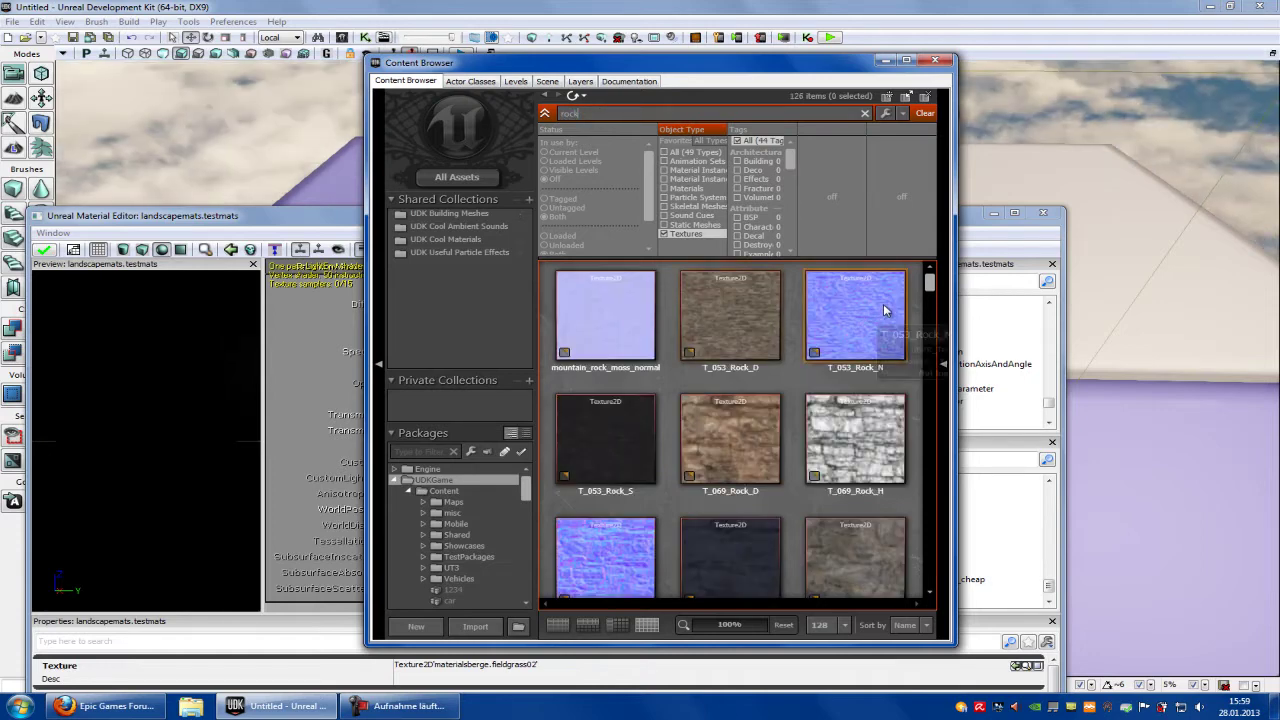
scroll(896, 503, "down", 5)
scroll(896, 503, "down", 5)
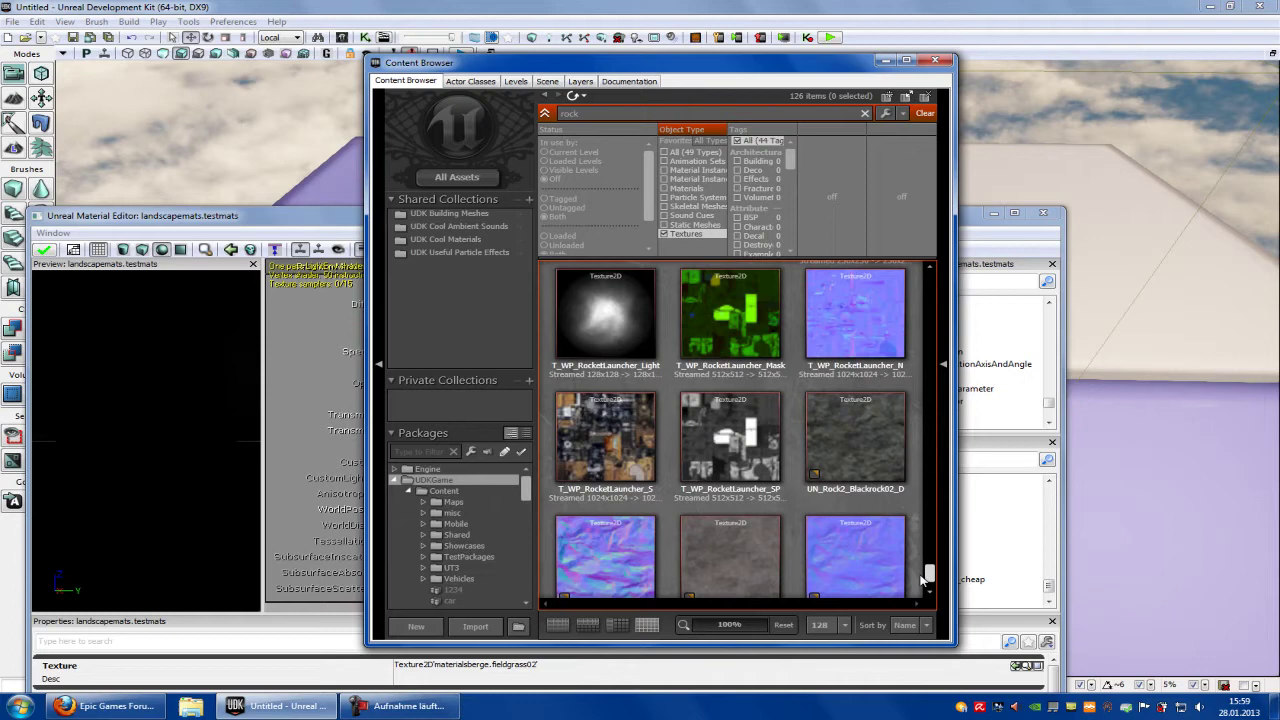
left_click(847, 413)
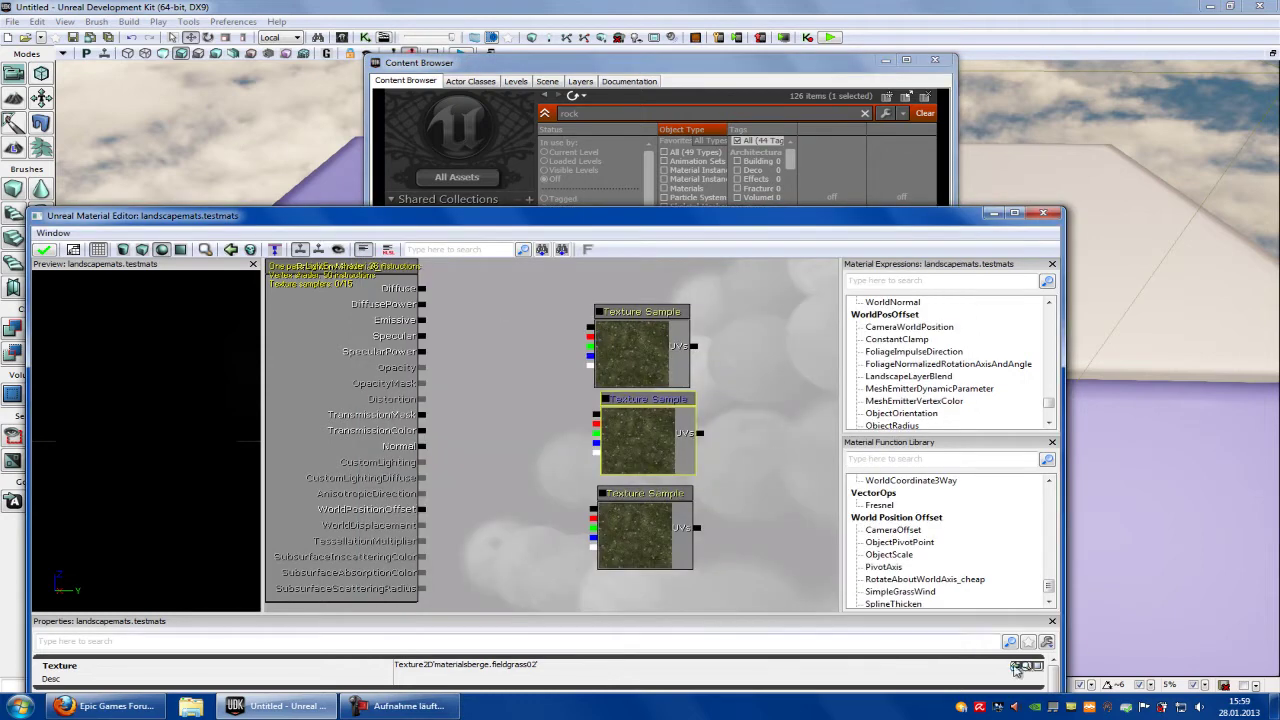
left_click(1016, 668)
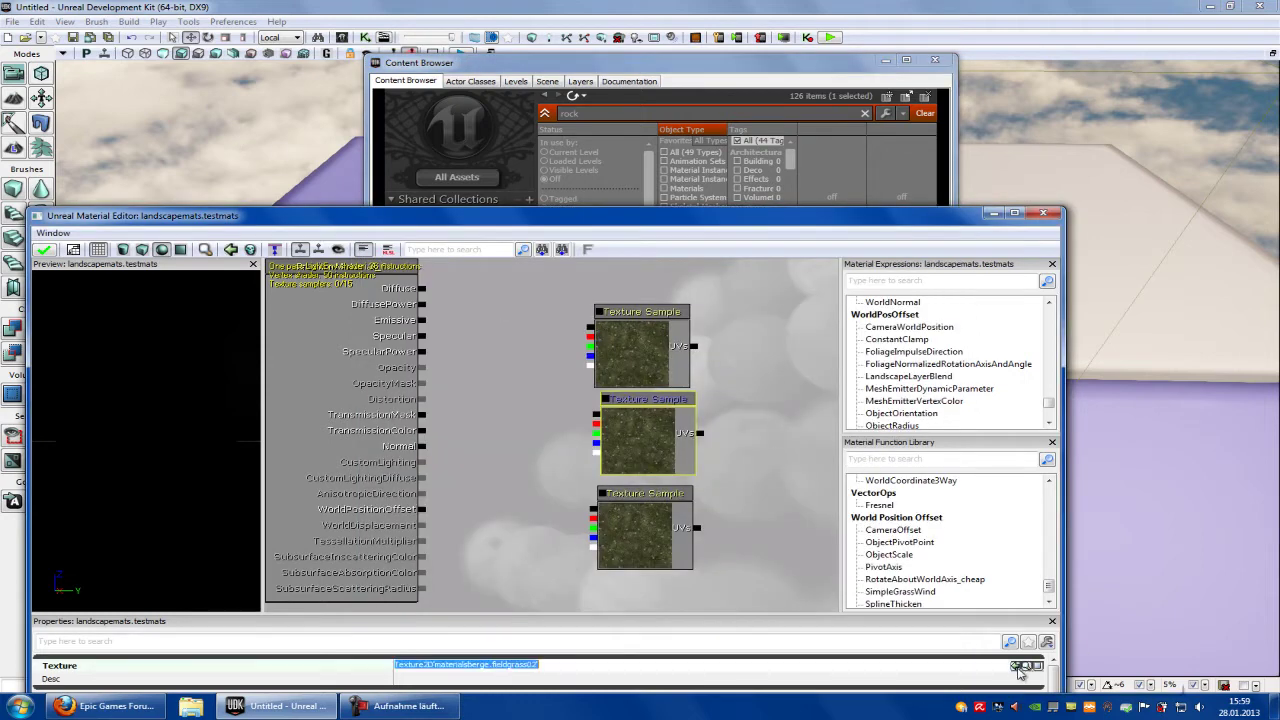
Step: Search the textures for "dirt" and assign Dirt_d to the lowest Texture Sample node
left_click(660, 550)
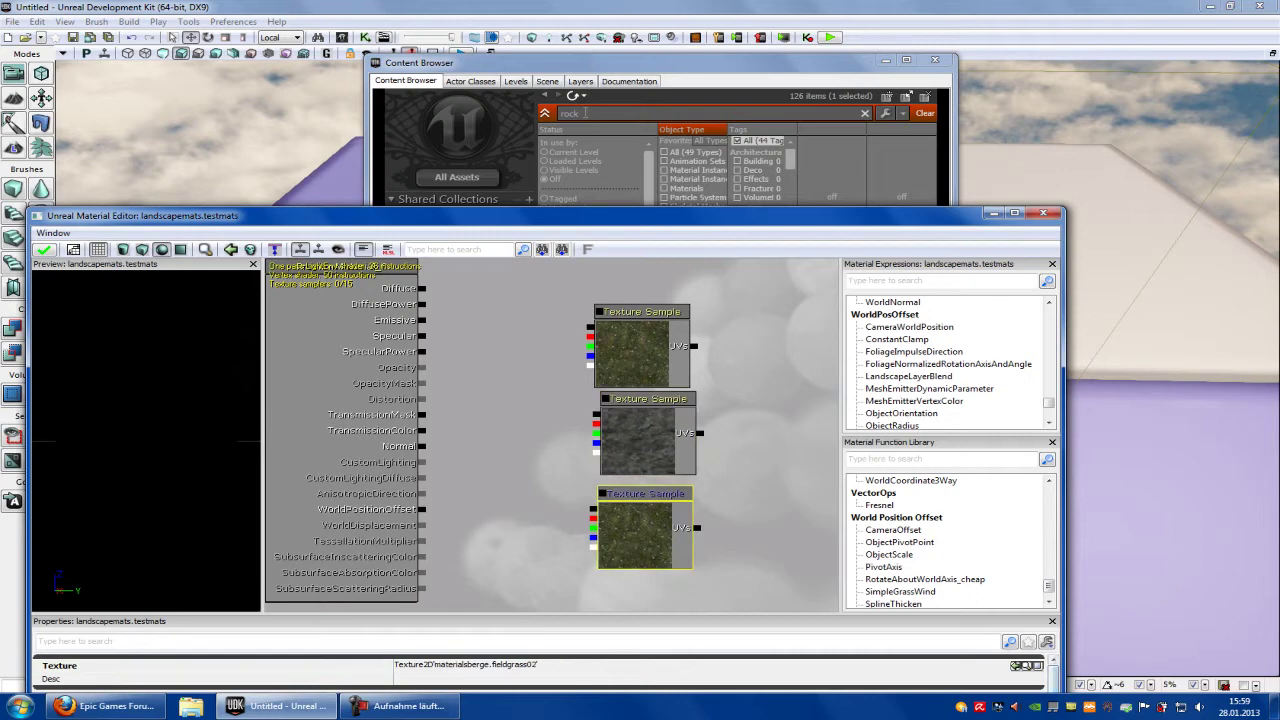
left_click(587, 113)
type("d")
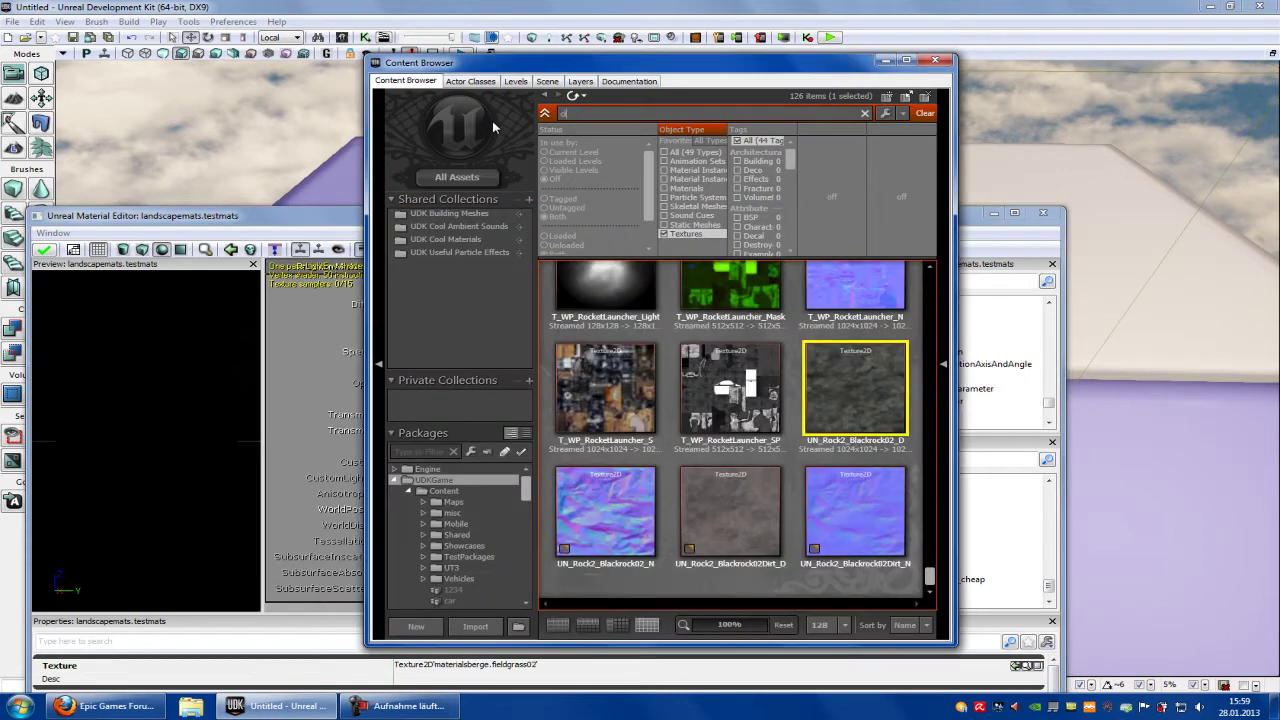
type("irt")
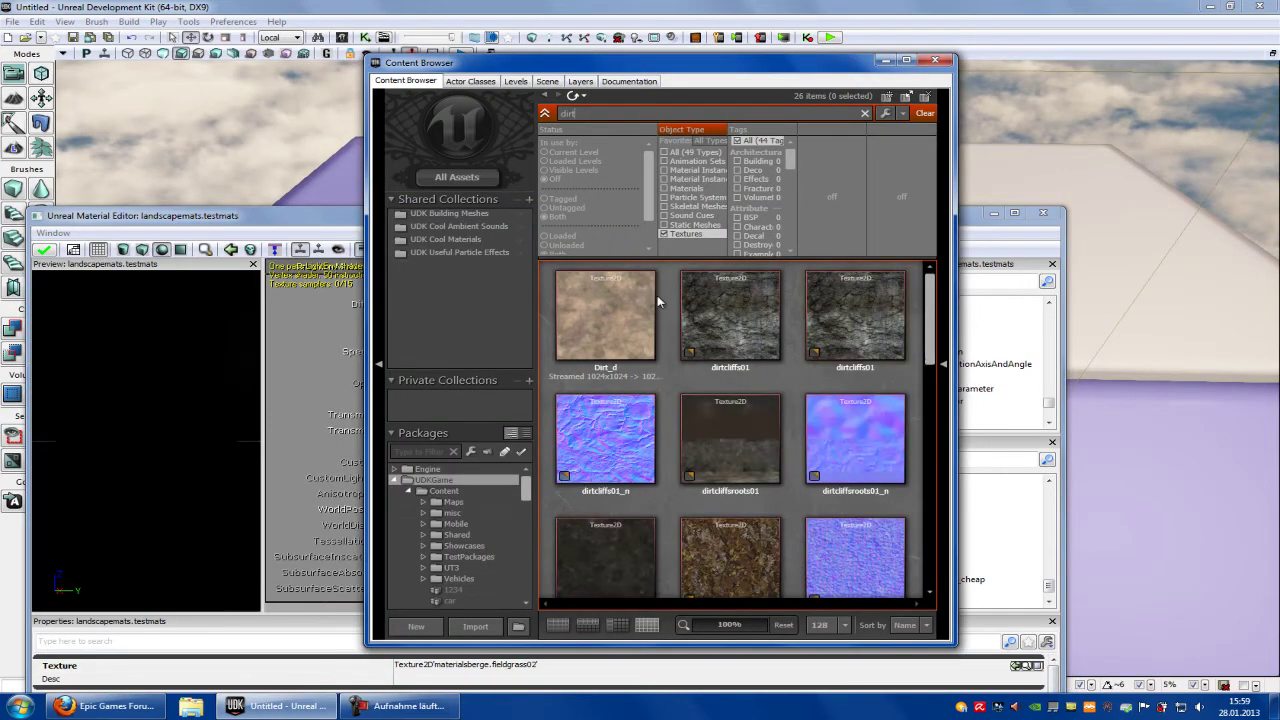
left_click(634, 303)
left_click(334, 221)
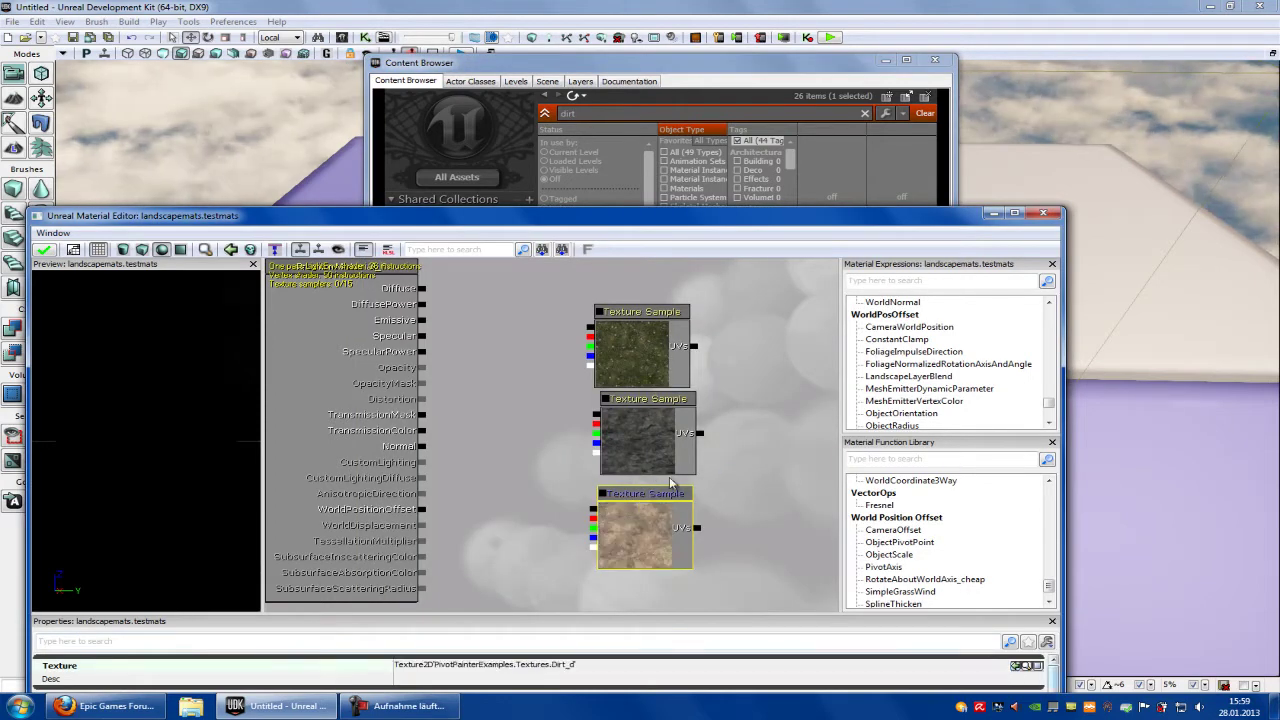
Step: Add a TerrainLayerCoords node to the material graph and place it beside the UVs input of the grass Texture Sample
right_click(485, 328)
mouse_move(586, 541)
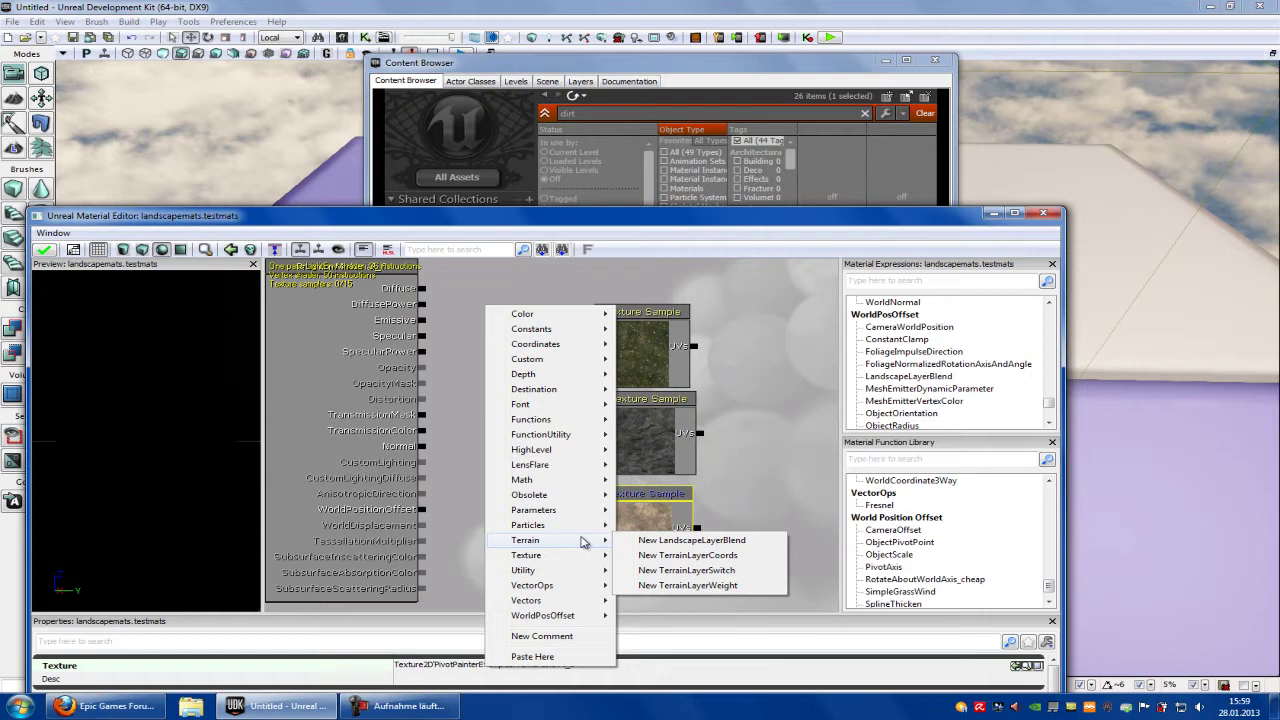
left_click(681, 557)
left_click_drag(520, 361, 780, 358)
Step: Duplicate the TerrainCoords node twice and arrange the nodes so each Texture Sample has one beside it
key("ctrl+w")
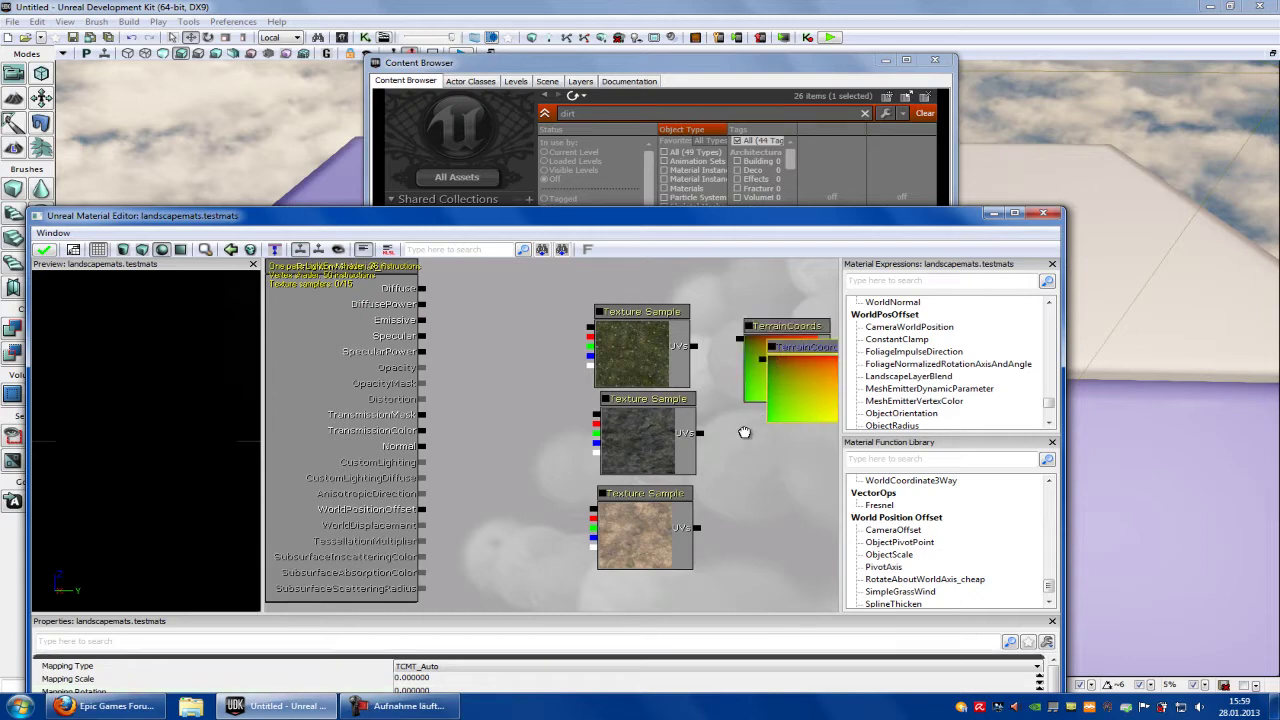
left_click_drag(744, 432, 617, 405)
left_click_drag(688, 382, 665, 540)
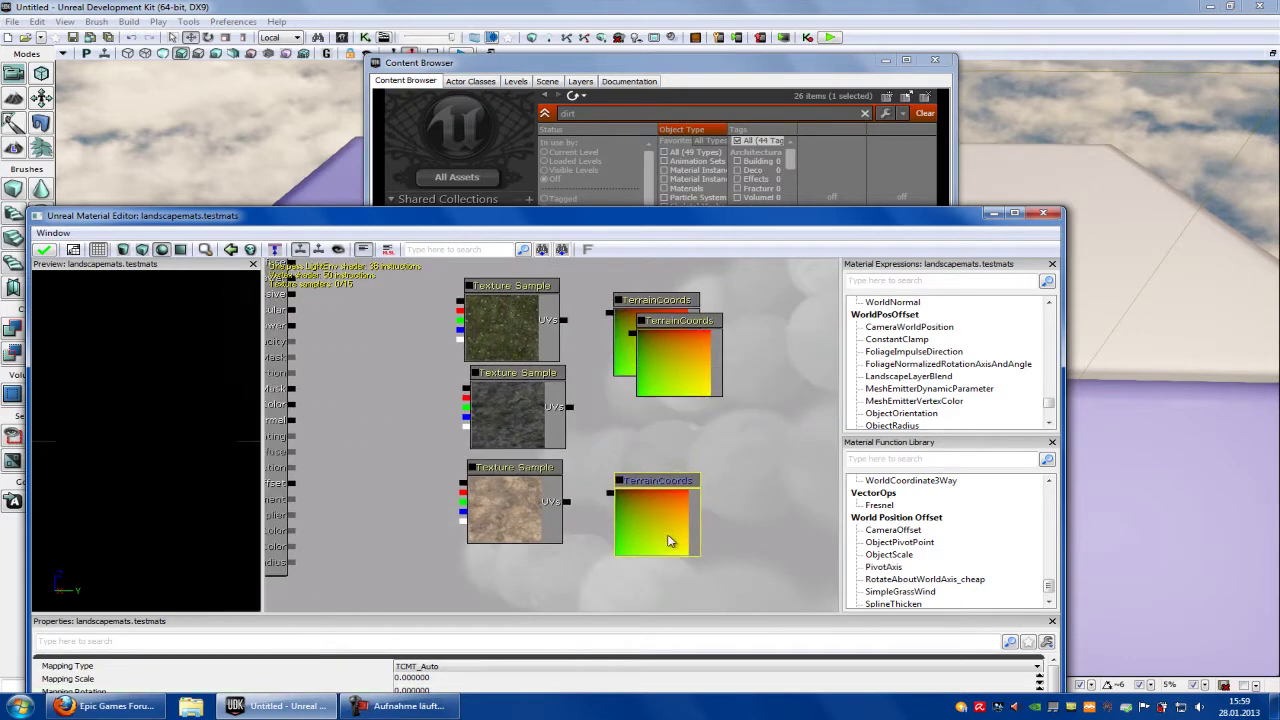
key("ctrl+w")
left_click_drag(694, 369, 674, 441)
left_click_drag(668, 336, 682, 306)
Step: Connect each TerrainCoords node to the UVs input of its neighbouring grass, rock or dirt Texture Sample
left_click_drag(565, 320, 624, 284)
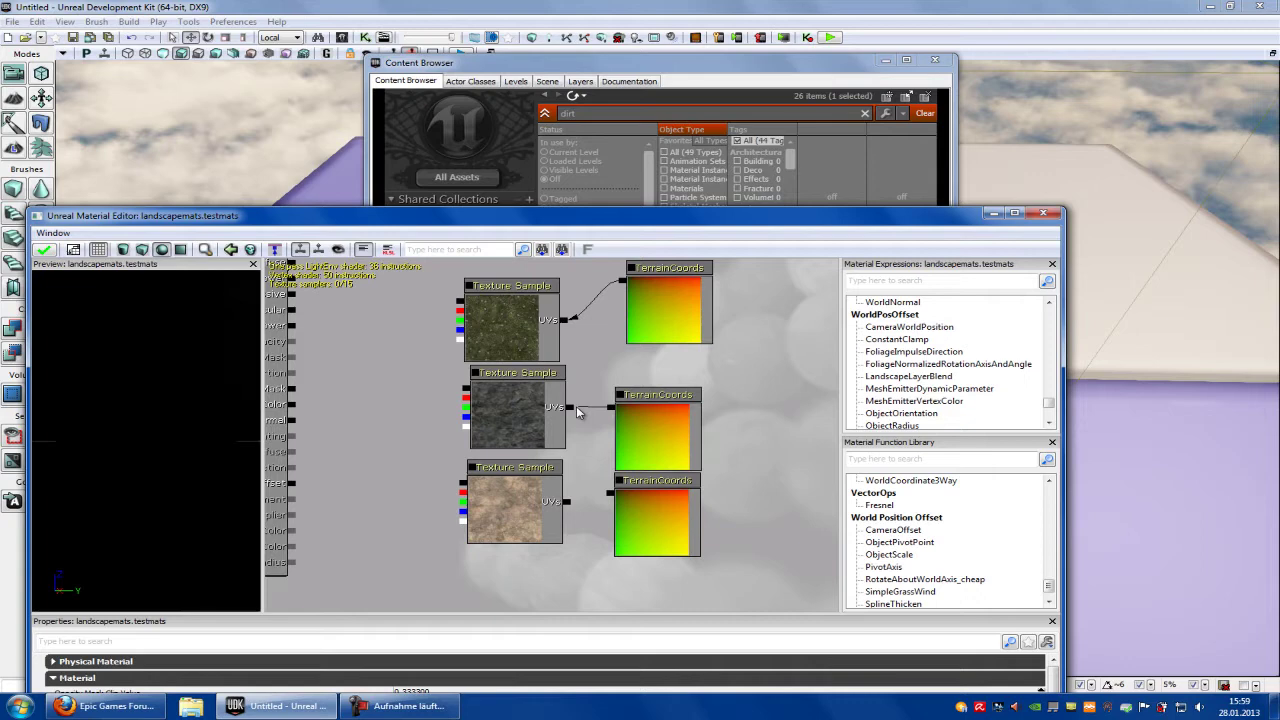
left_click_drag(576, 412, 571, 408)
left_click_drag(574, 501, 570, 501)
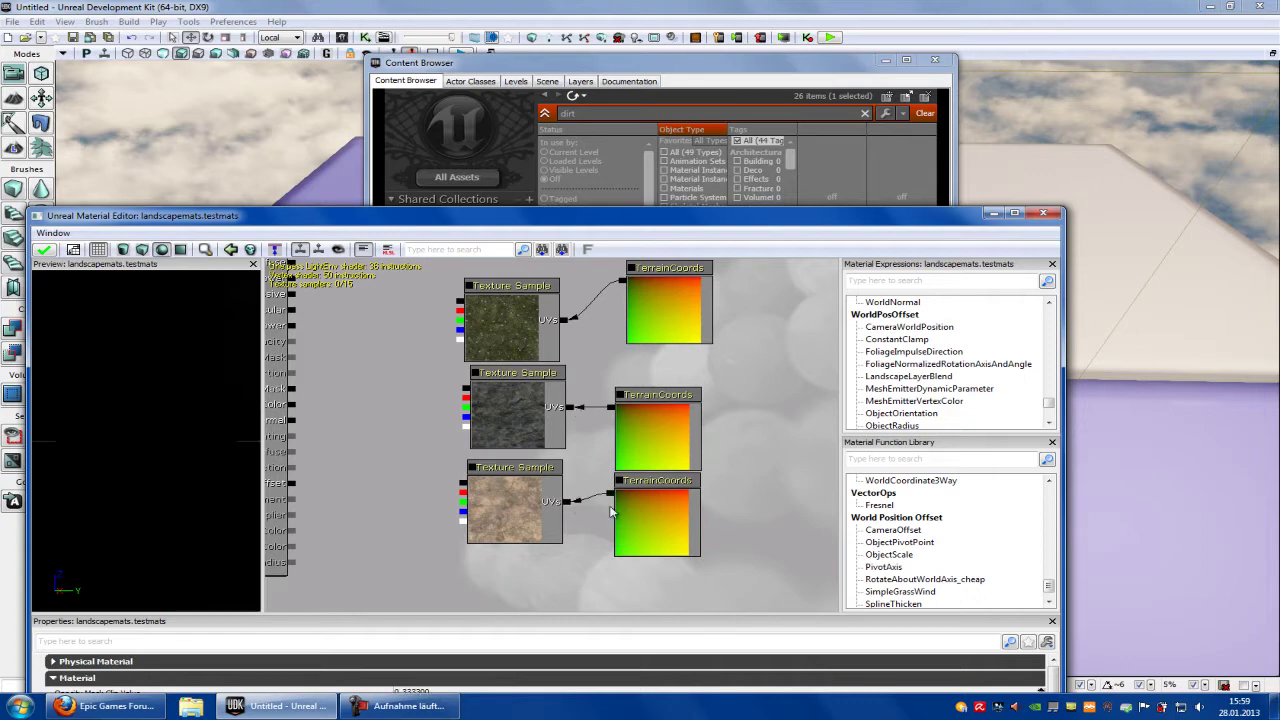
Step: Add a TerrainLayerWeight node between the material inputs and the Texture Samples
right_click(371, 357)
mouse_move(450, 568)
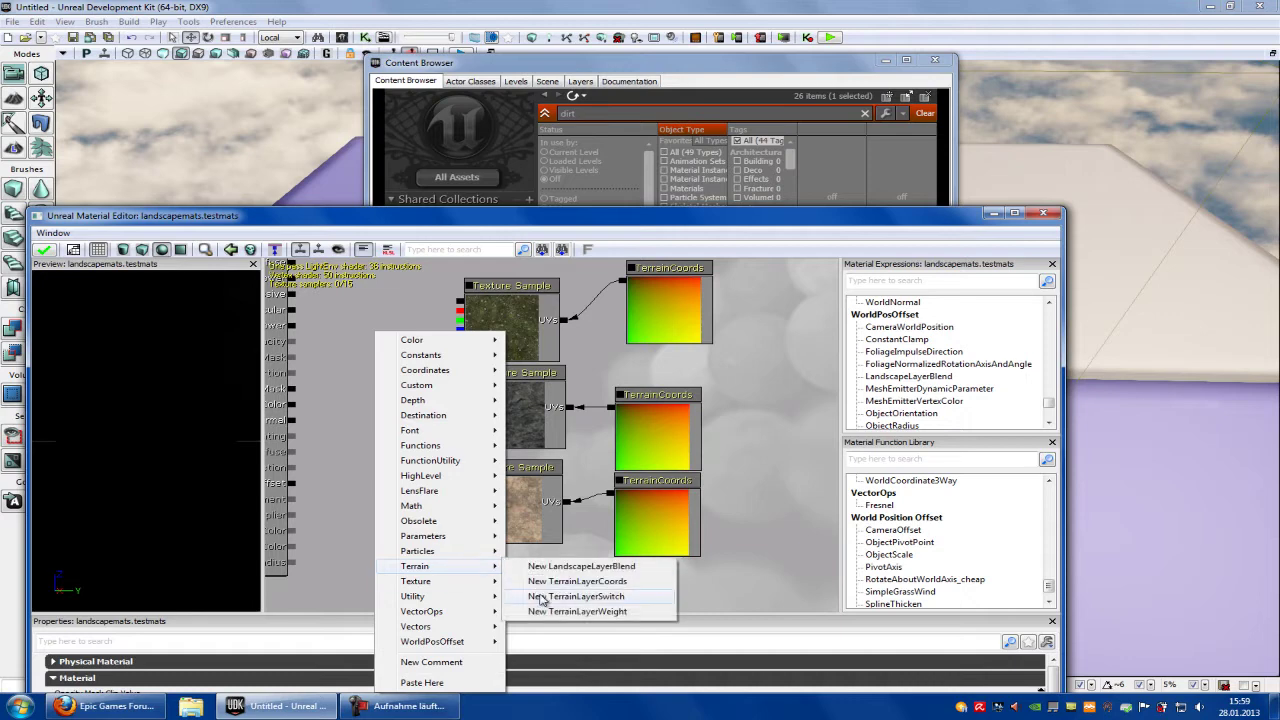
left_click(562, 612)
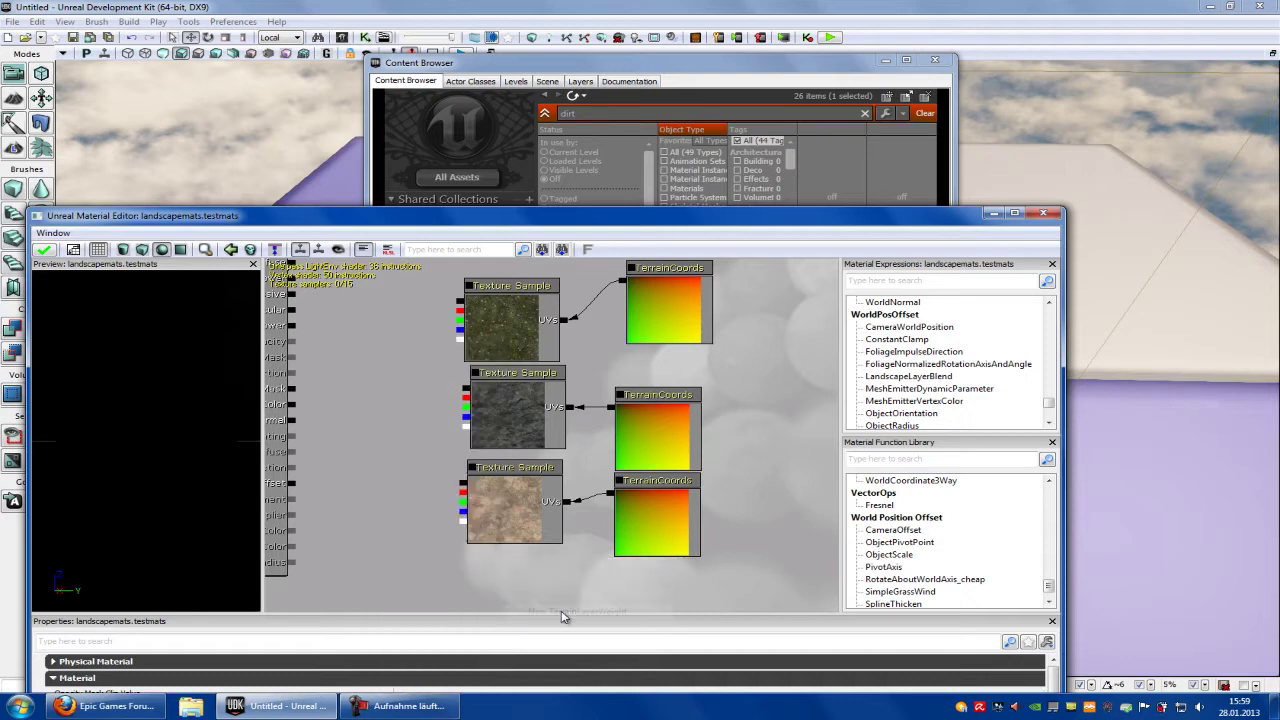
left_click_drag(381, 464, 448, 499)
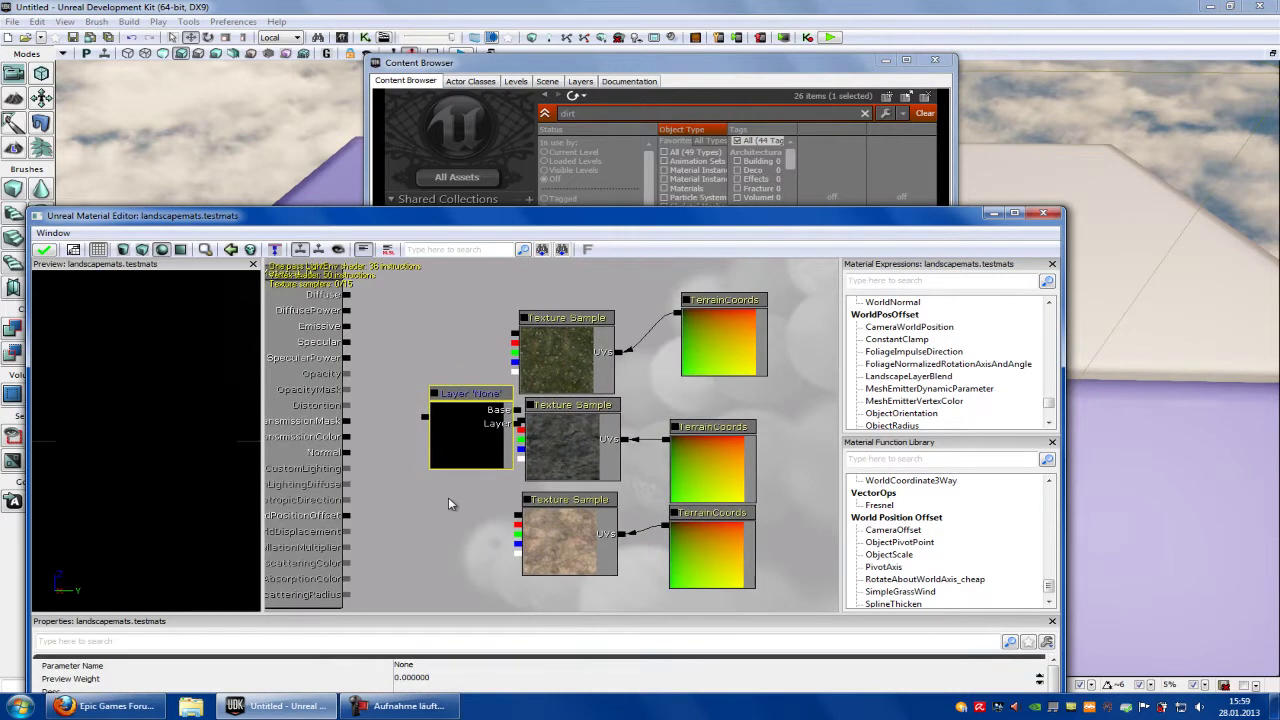
Step: Copy and paste the TerrainLayerWeight node twice and spread the three layer nodes out in a column, one per texture
key("ctrl+c")
key("ctrl+v")
key("ctrl+v")
left_click_drag(503, 456, 462, 557)
left_click(443, 399)
left_click_drag(441, 399, 413, 306, "ctrl")
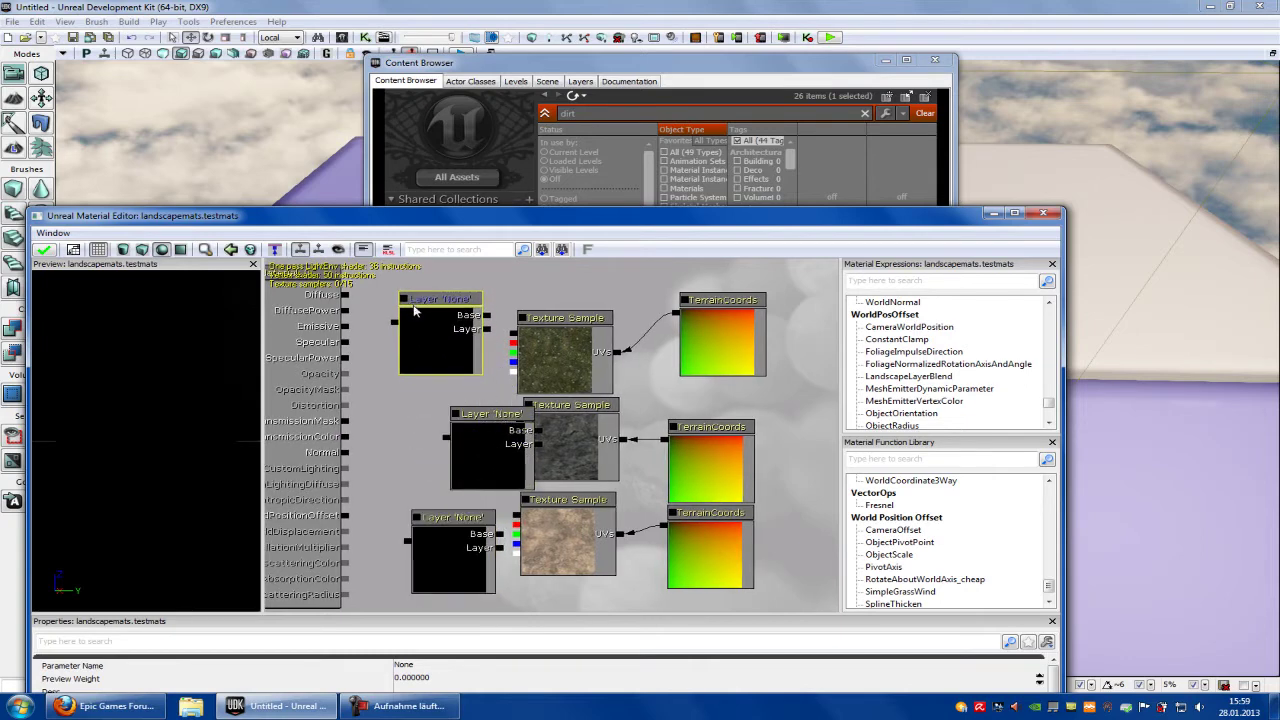
left_click(489, 431, "ctrl")
mouse_move(489, 436)
left_mouse_down("ctrl")
mouse_move(434, 449)
mouse_move(464, 440)
left_mouse_up("ctrl")
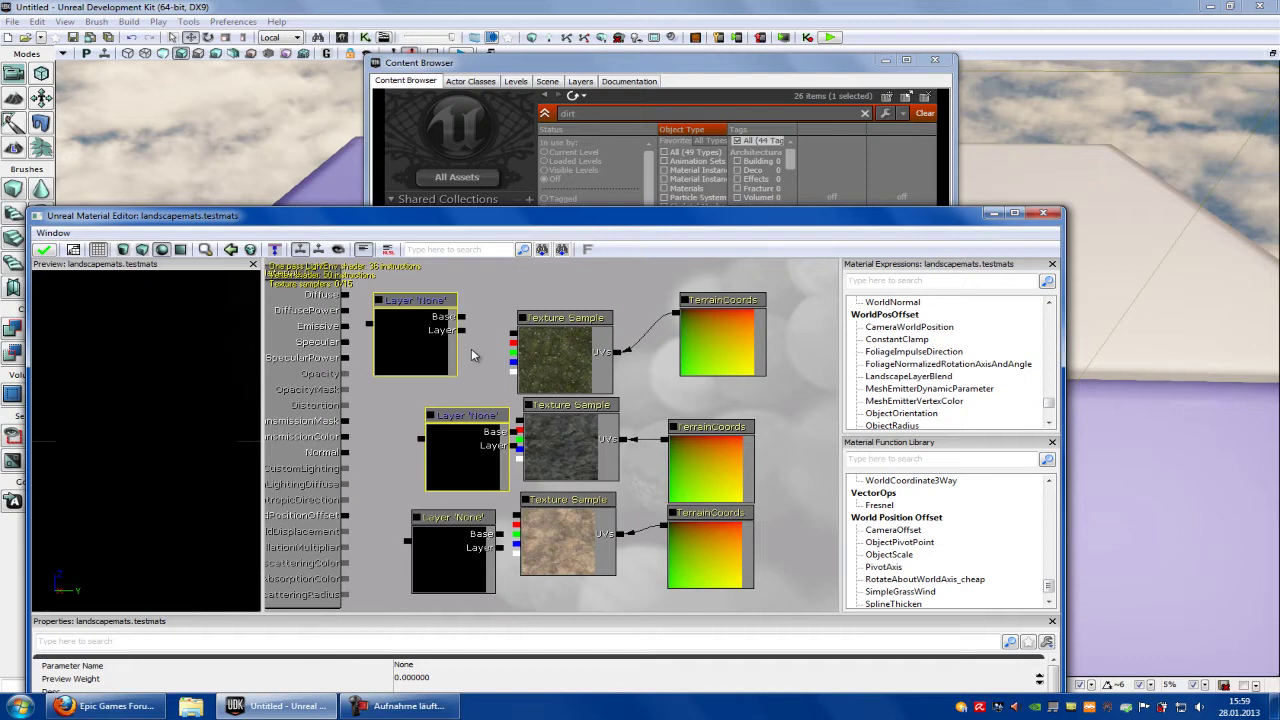
Step: Move the middle layer node away from the rock Texture Sample so its Base and Layer inputs are clear
left_click(491, 301)
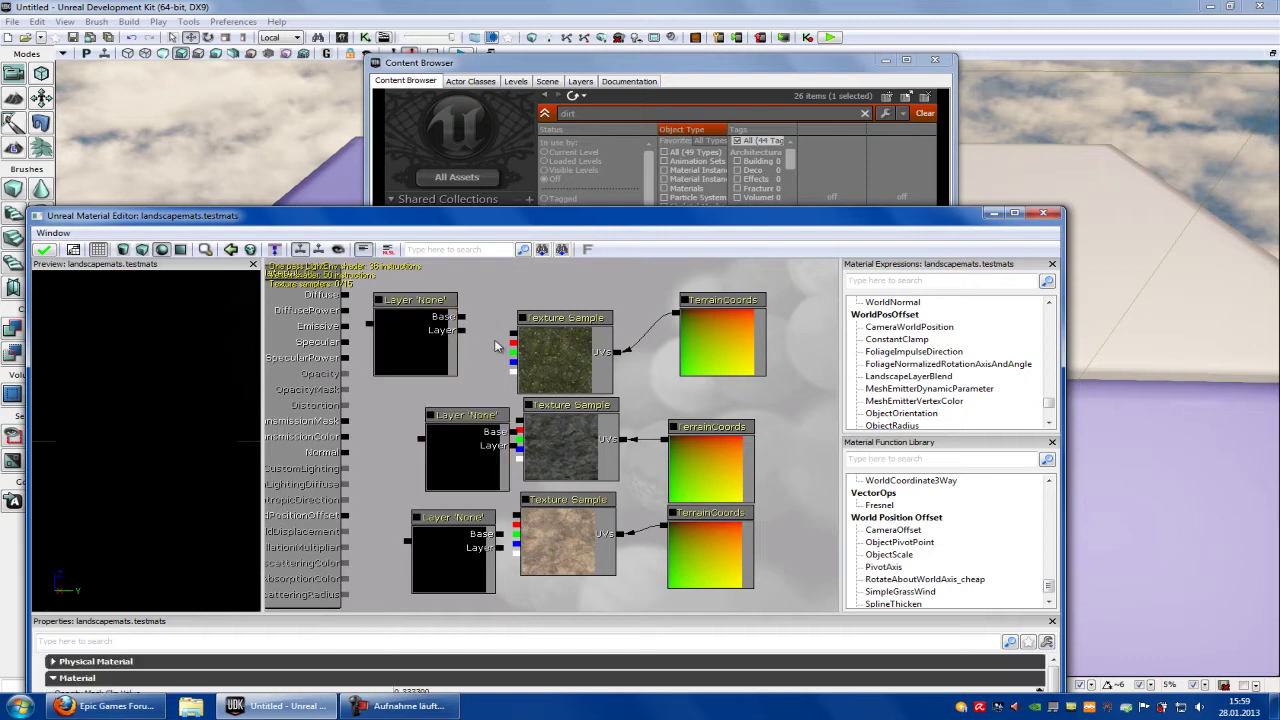
left_click(440, 316)
left_click(477, 286)
left_click_drag(406, 317, 446, 313)
left_click(468, 305)
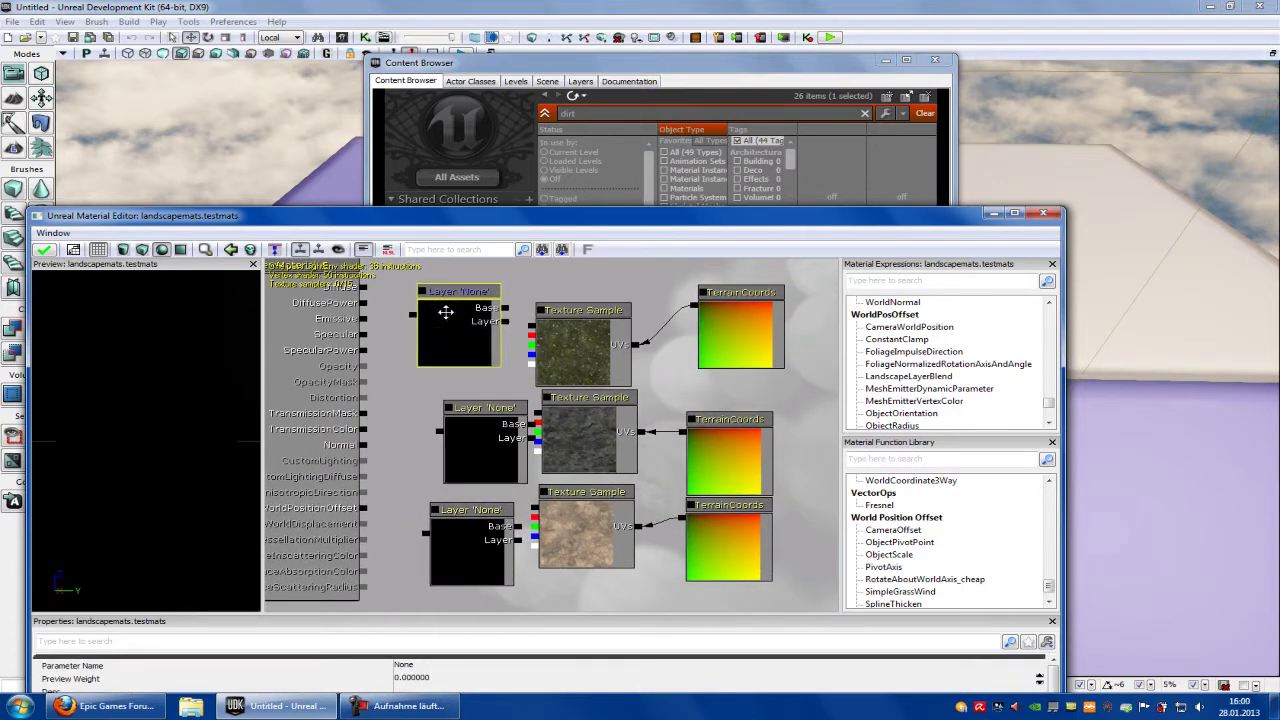
left_click(487, 444)
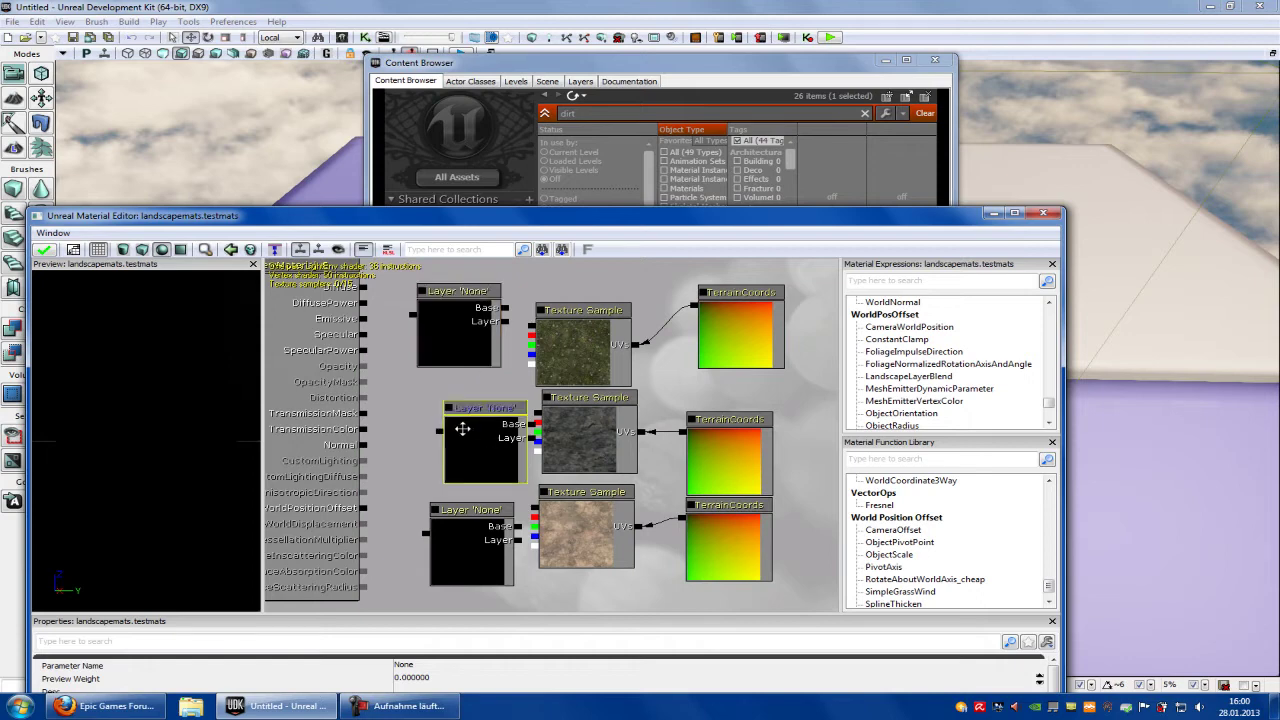
left_click_drag(462, 429, 401, 427)
left_click(487, 440)
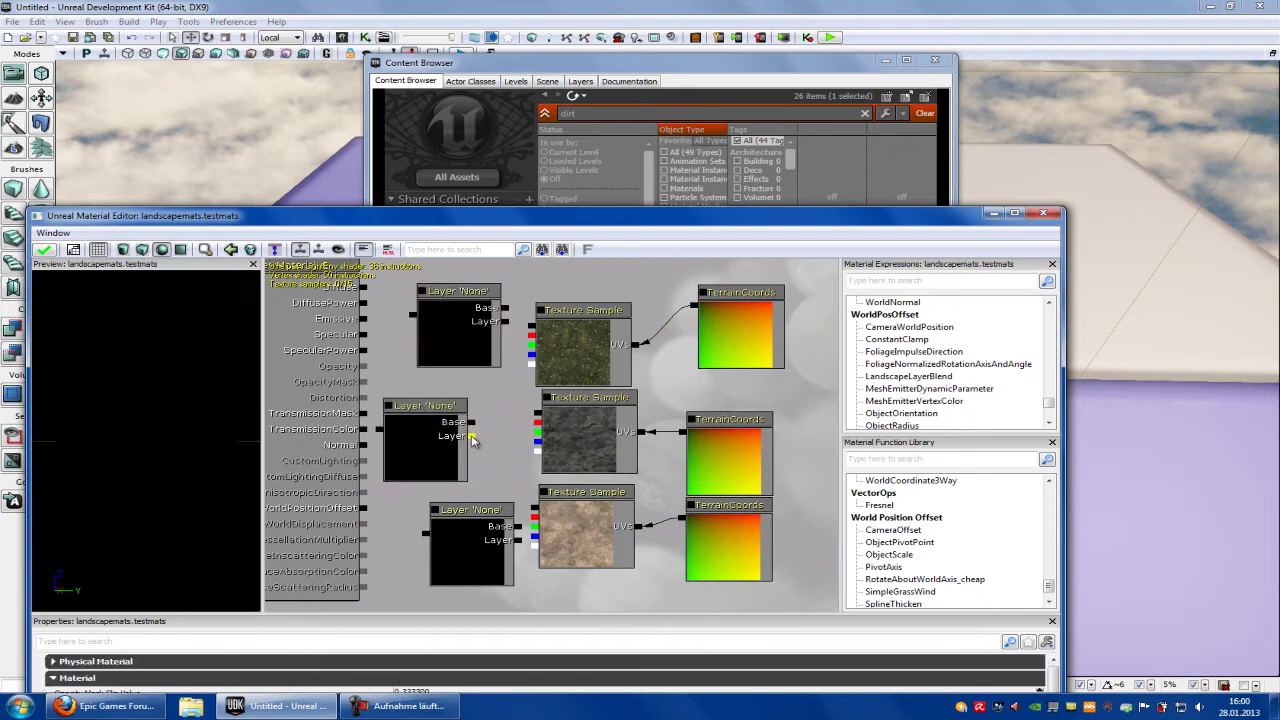
Step: Connect the rock, grass and dirt Texture Sample outputs to the Layer inputs of their adjacent layer nodes
left_click_drag(518, 432, 533, 421)
left_click_drag(506, 322, 532, 326)
left_click(460, 562)
left_click_drag(485, 548, 534, 509, "ctrl")
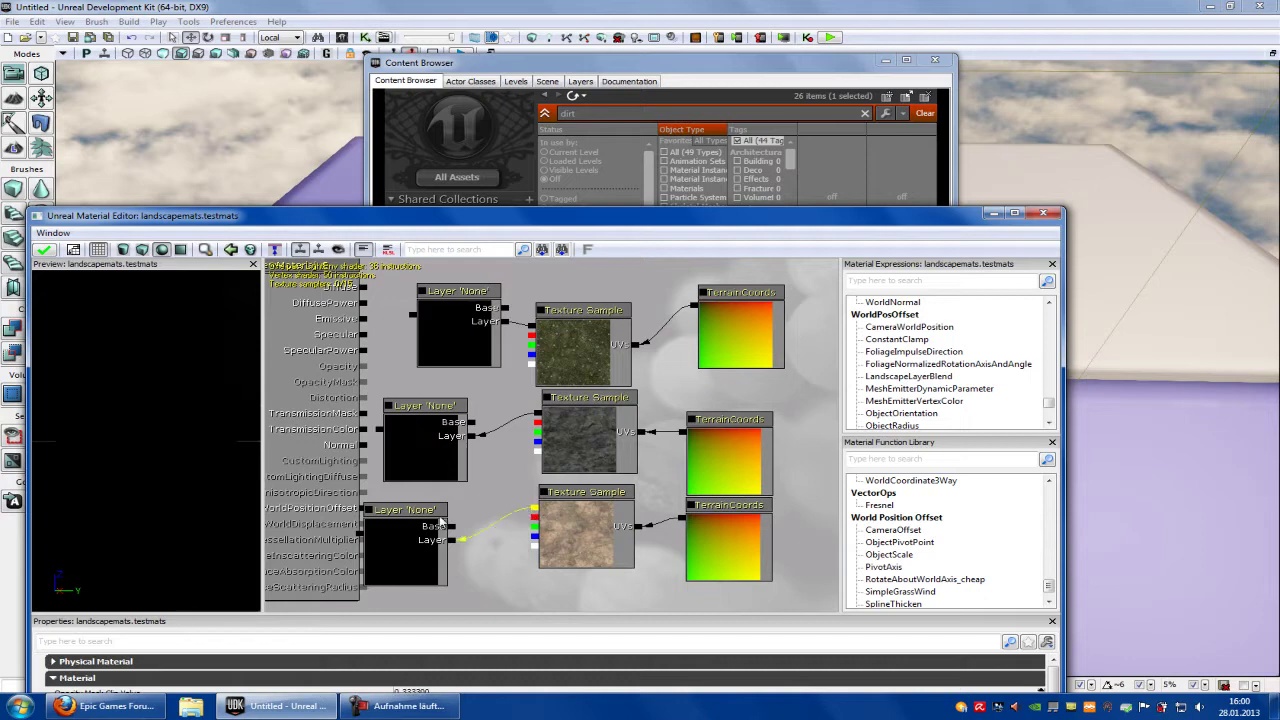
Step: Chain the layer nodes from dirt to rock to grass through their Base inputs, and connect the grass layer to Diffuse
left_click_drag(400, 527, 476, 425)
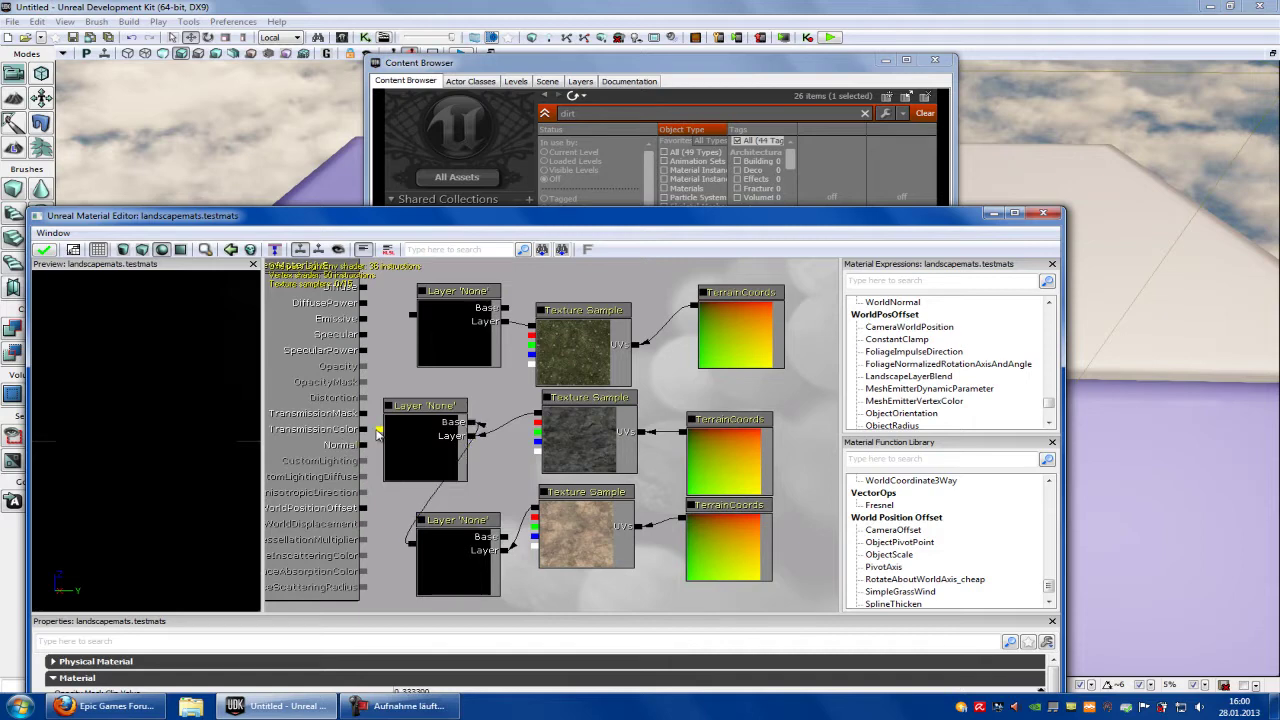
left_click_drag(398, 372, 507, 309)
left_click_drag(392, 360, 440, 374)
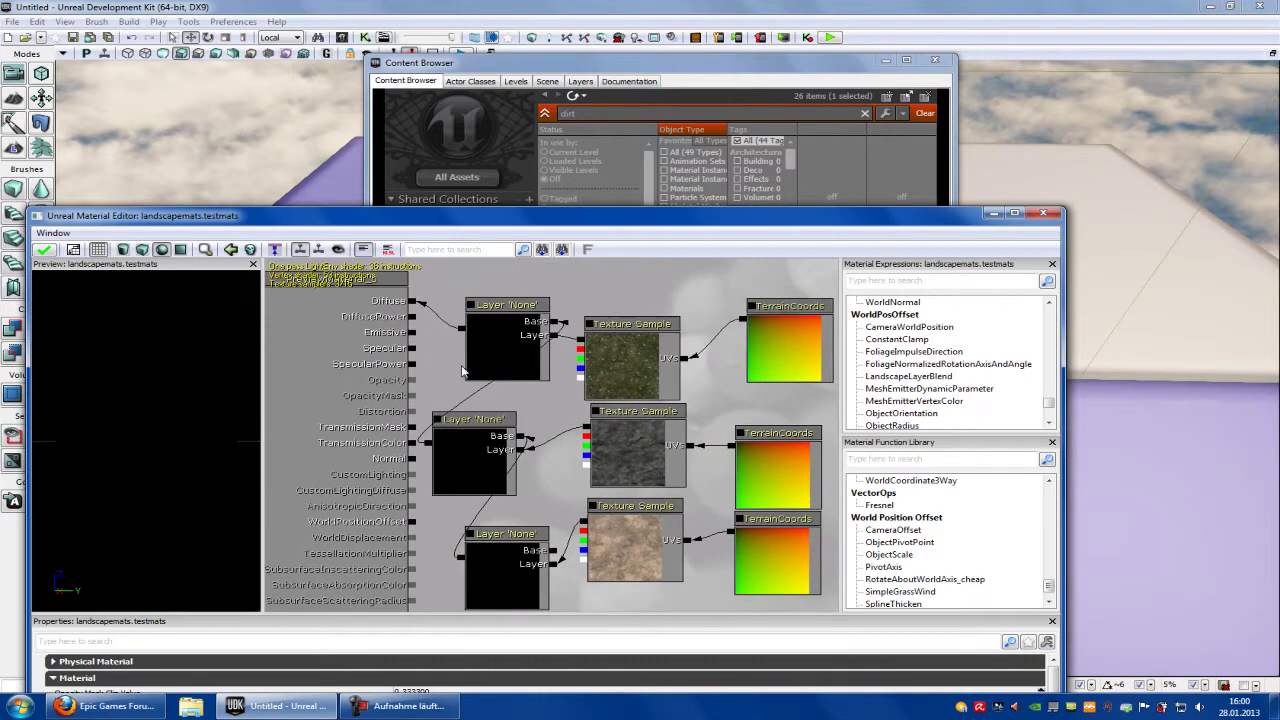
Step: Name the grass texture's layer node Grass and set its preview weight to 15
left_click(480, 337)
left_click_drag(518, 215, 588, 133)
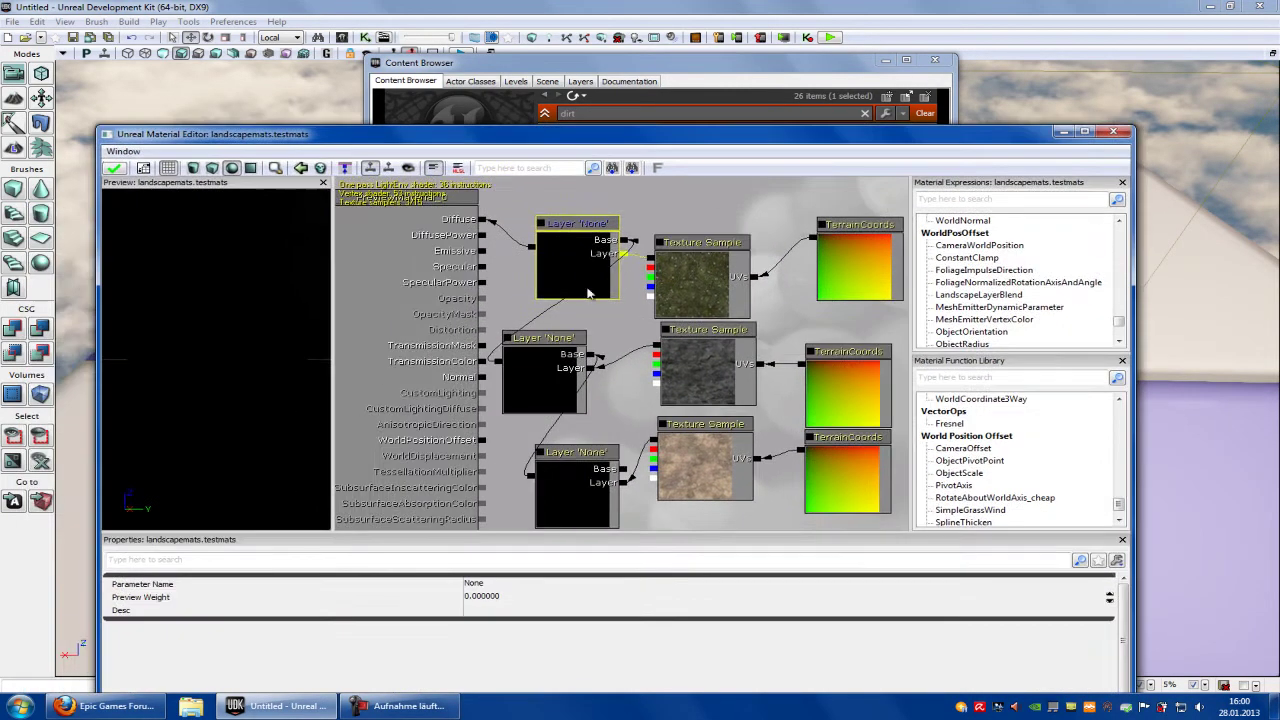
left_click(476, 584)
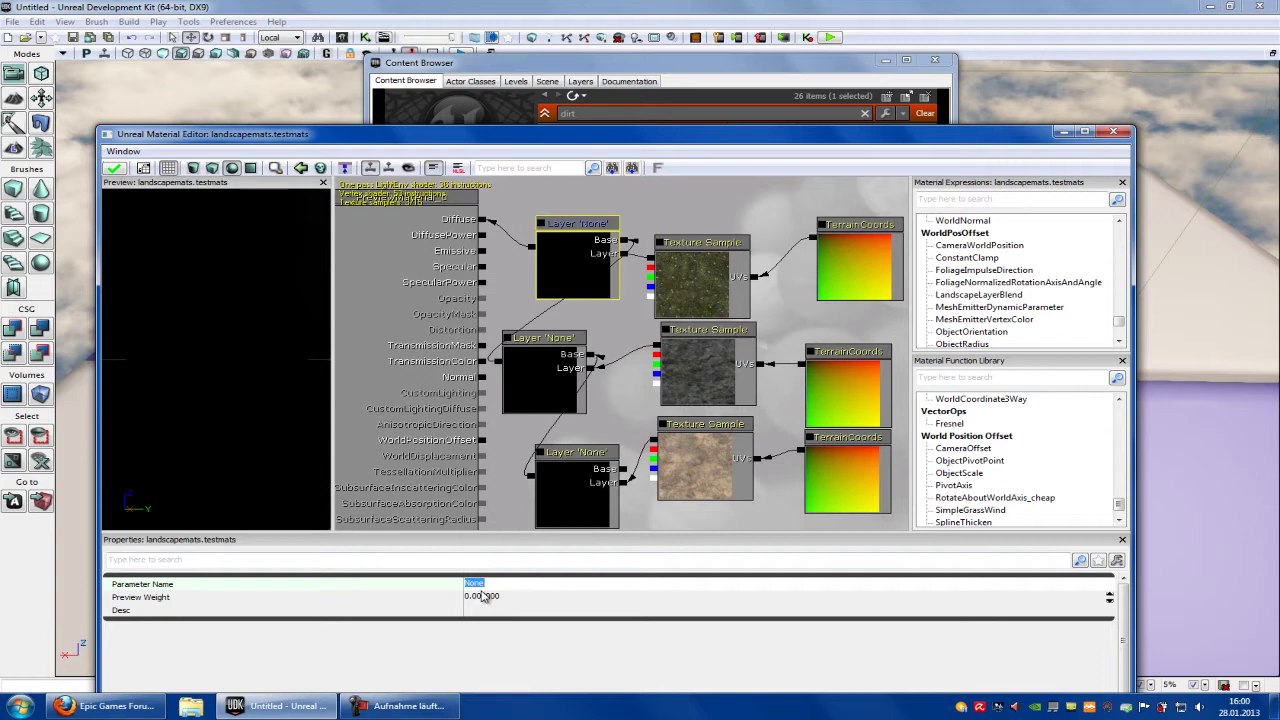
left_click(533, 381)
left_click(582, 258)
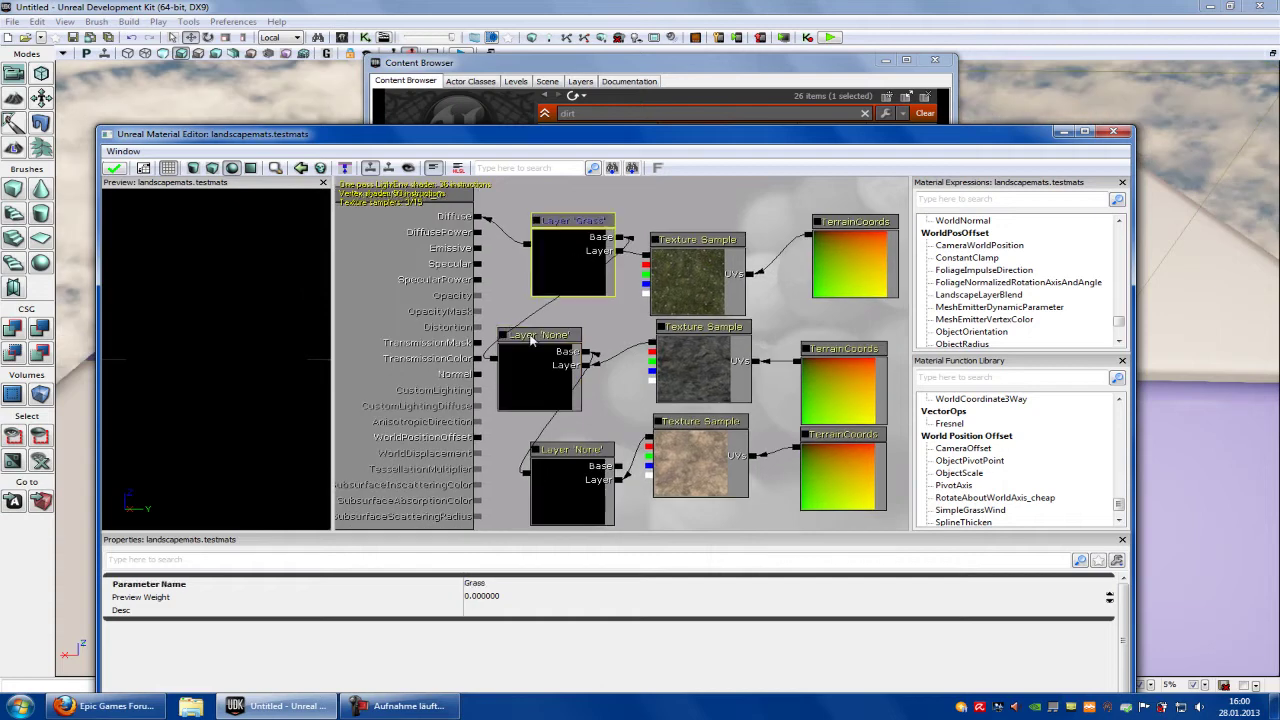
left_click(485, 596)
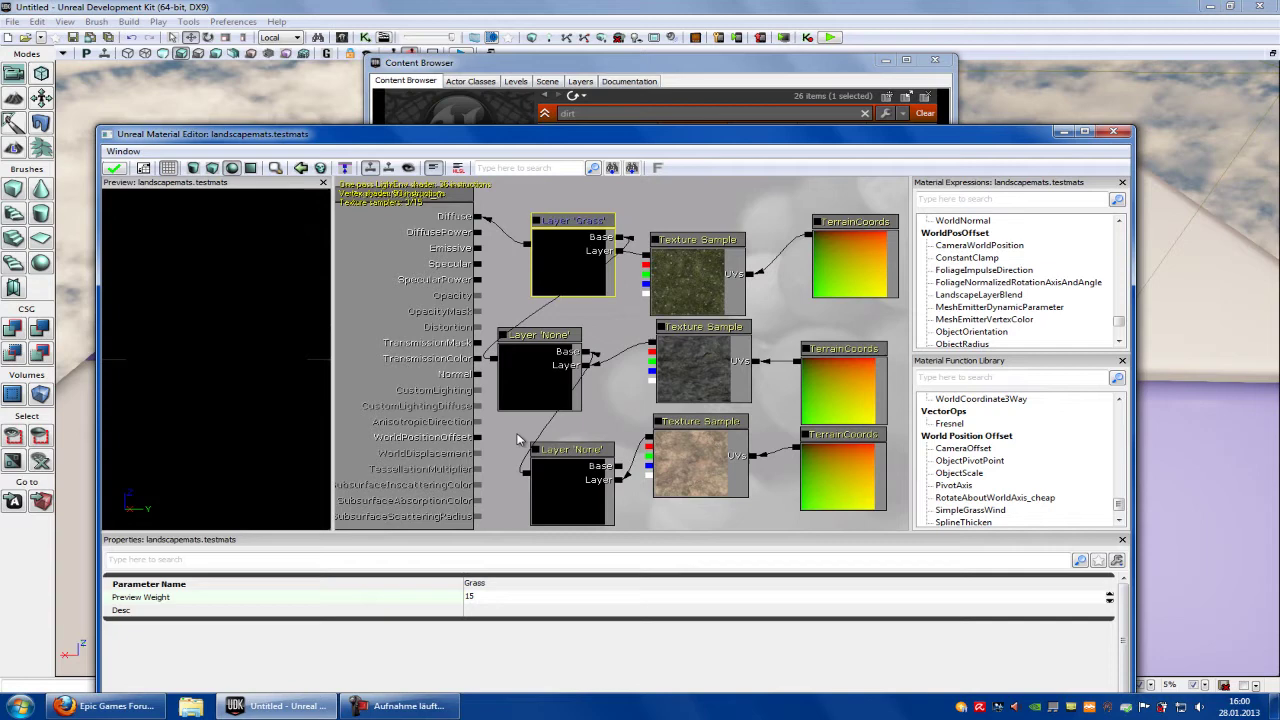
Step: Set the rock texture's layer node to a preview weight of 10 and name it Rock
left_click(536, 392)
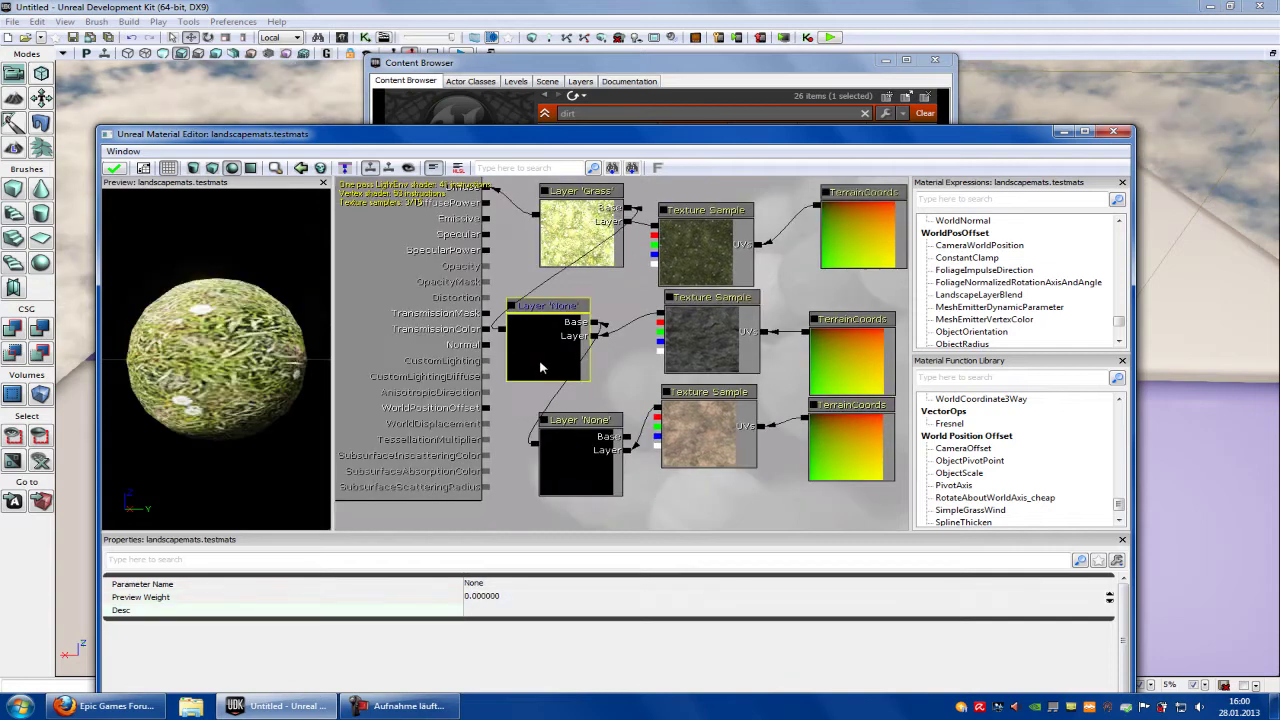
left_click(485, 596)
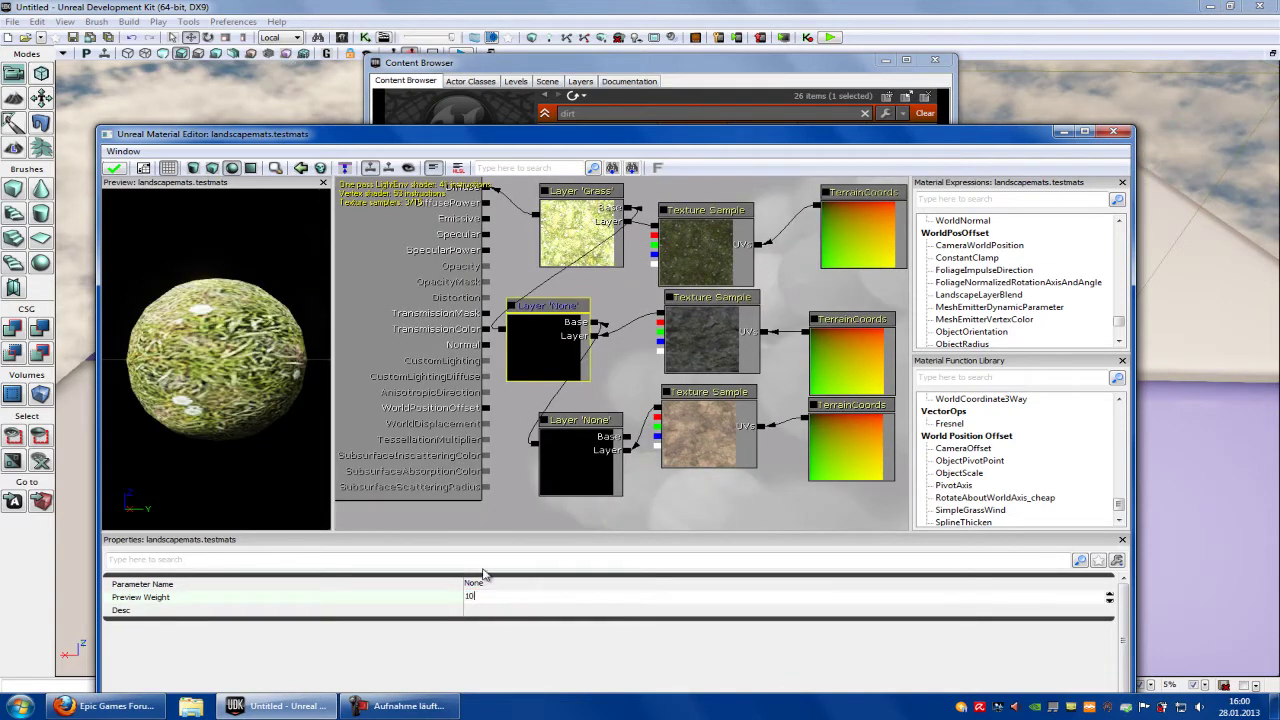
left_click(481, 584)
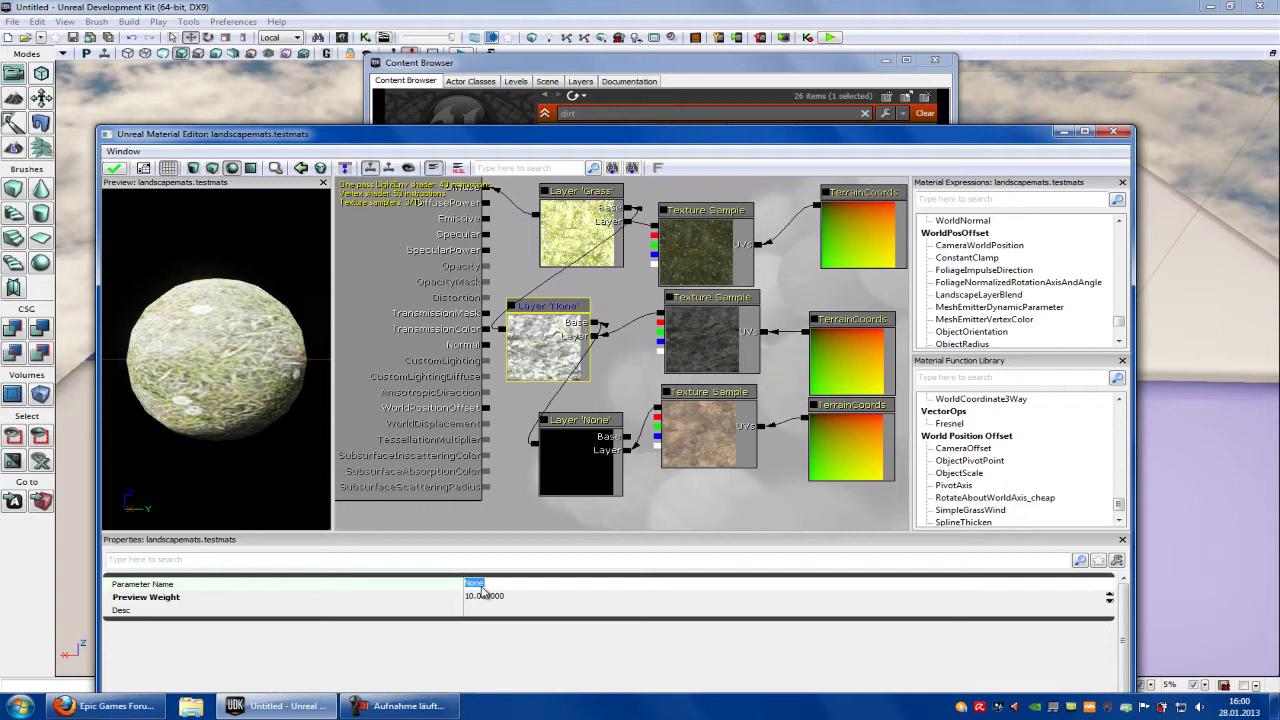
Step: Set the dirt texture's layer node to a preview weight of 5 and name it Dirt
left_click(565, 458)
left_click(485, 597)
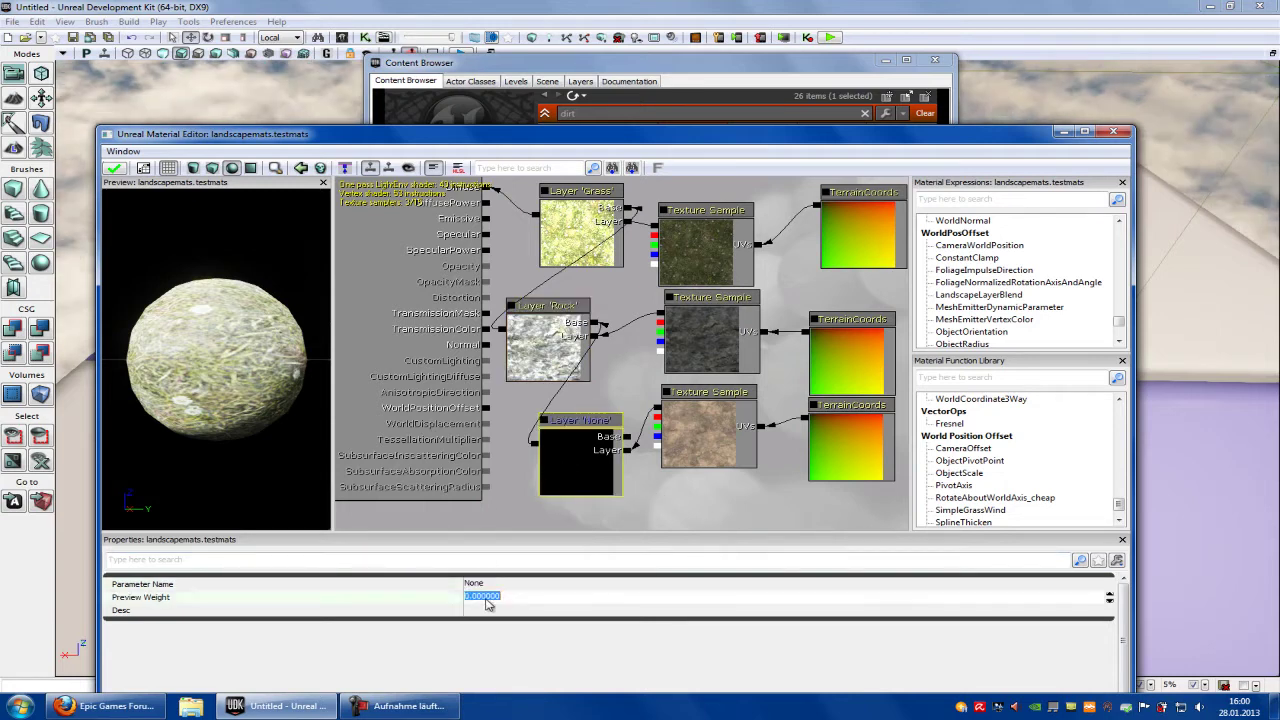
type("5")
left_click(478, 583)
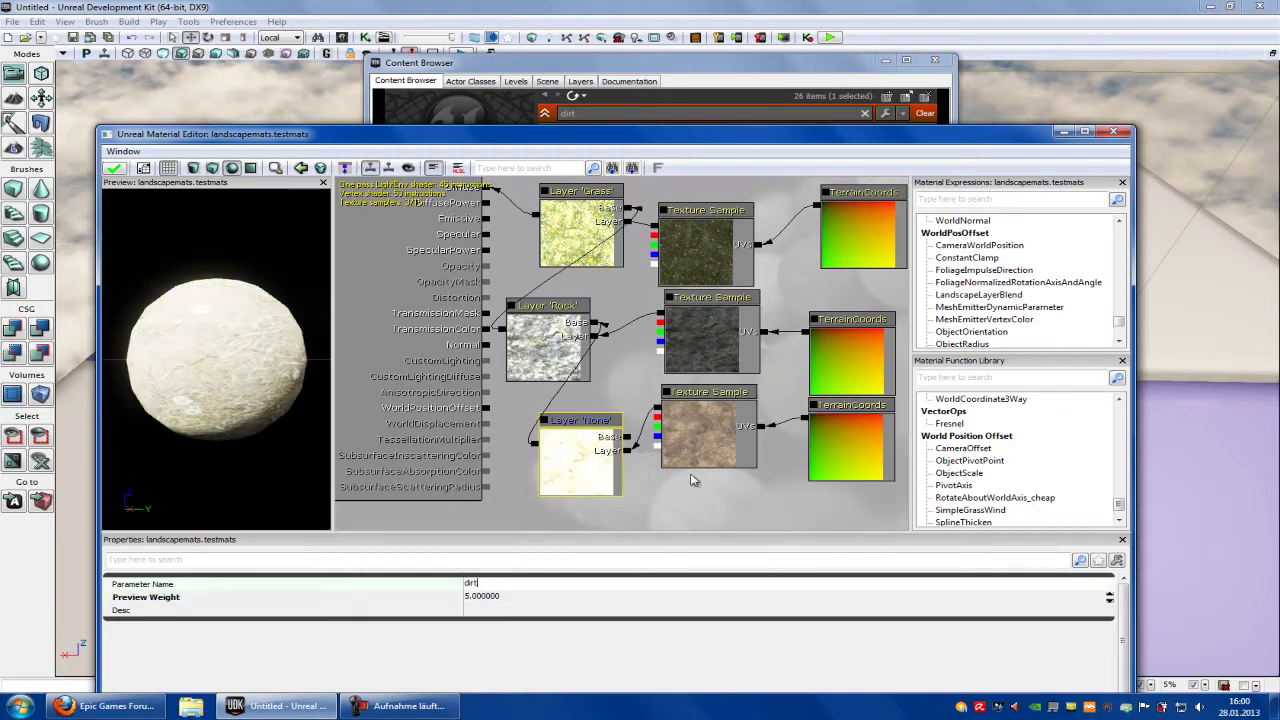
left_click_drag(704, 480, 678, 480)
left_click(507, 345)
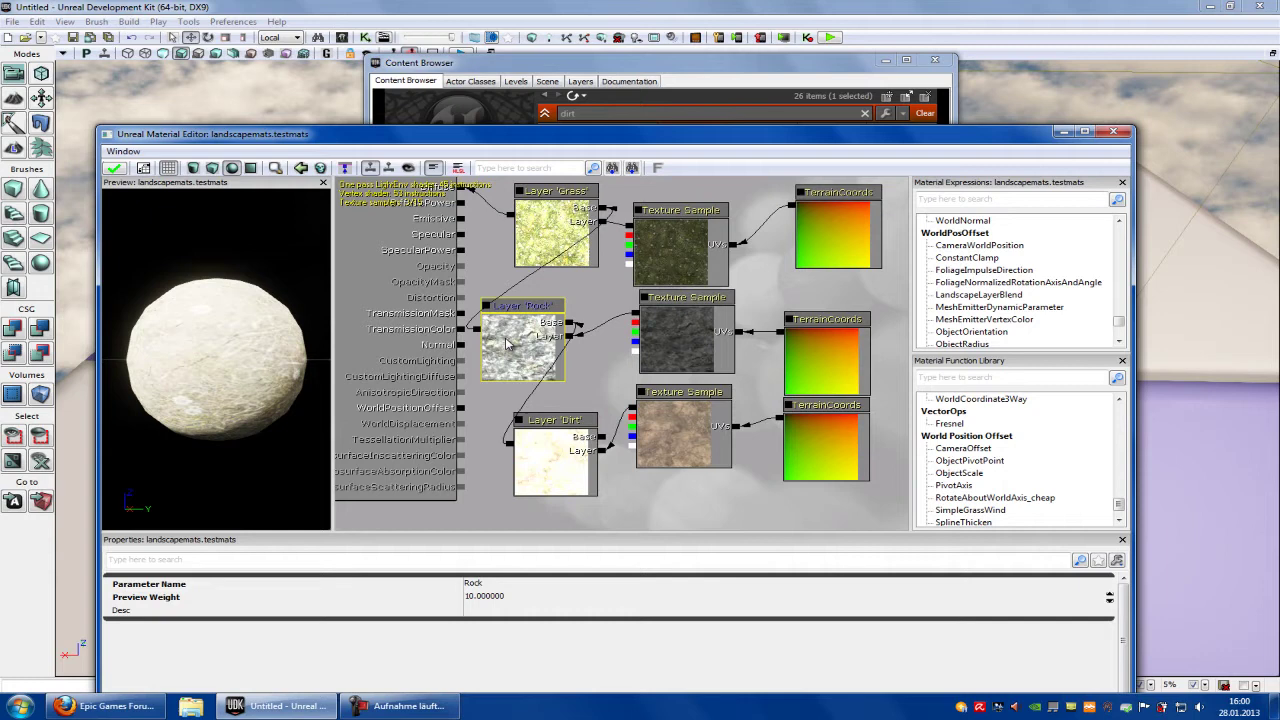
Step: Set the mapping scale of the grass texture's TerrainCoords node to 1.2
left_click(570, 460)
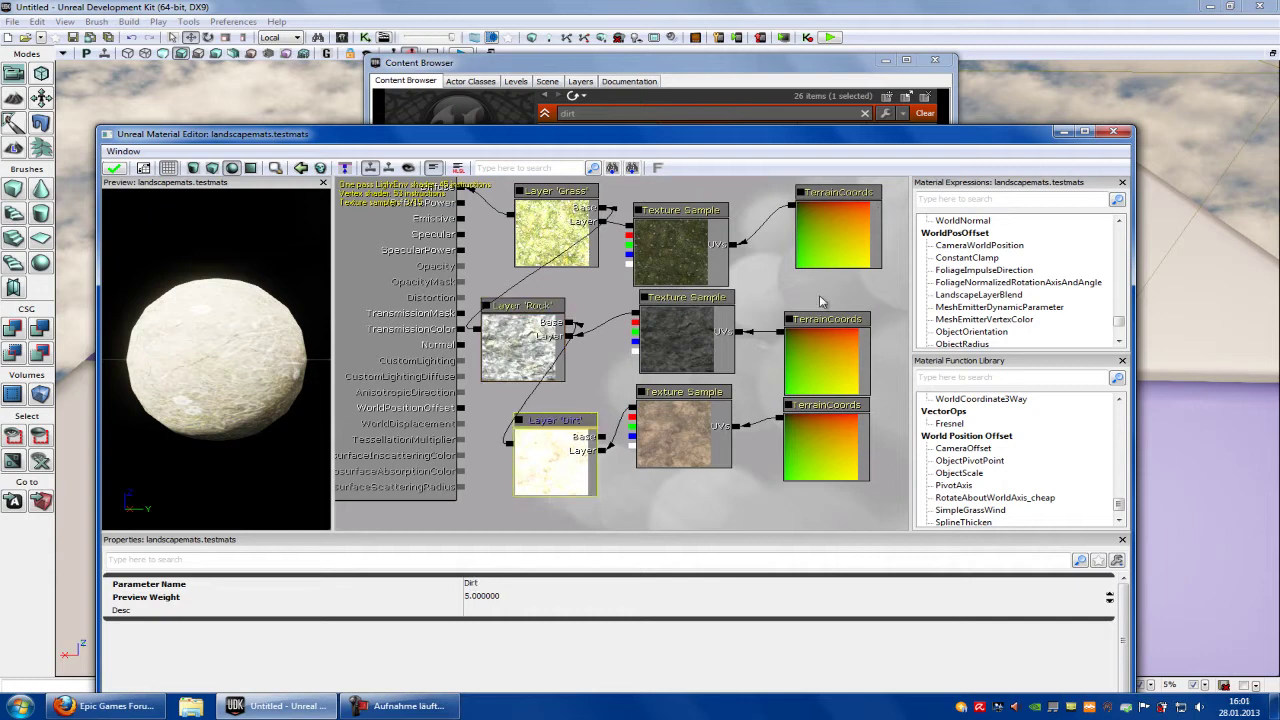
left_click_drag(770, 260, 765, 288)
left_click(848, 272)
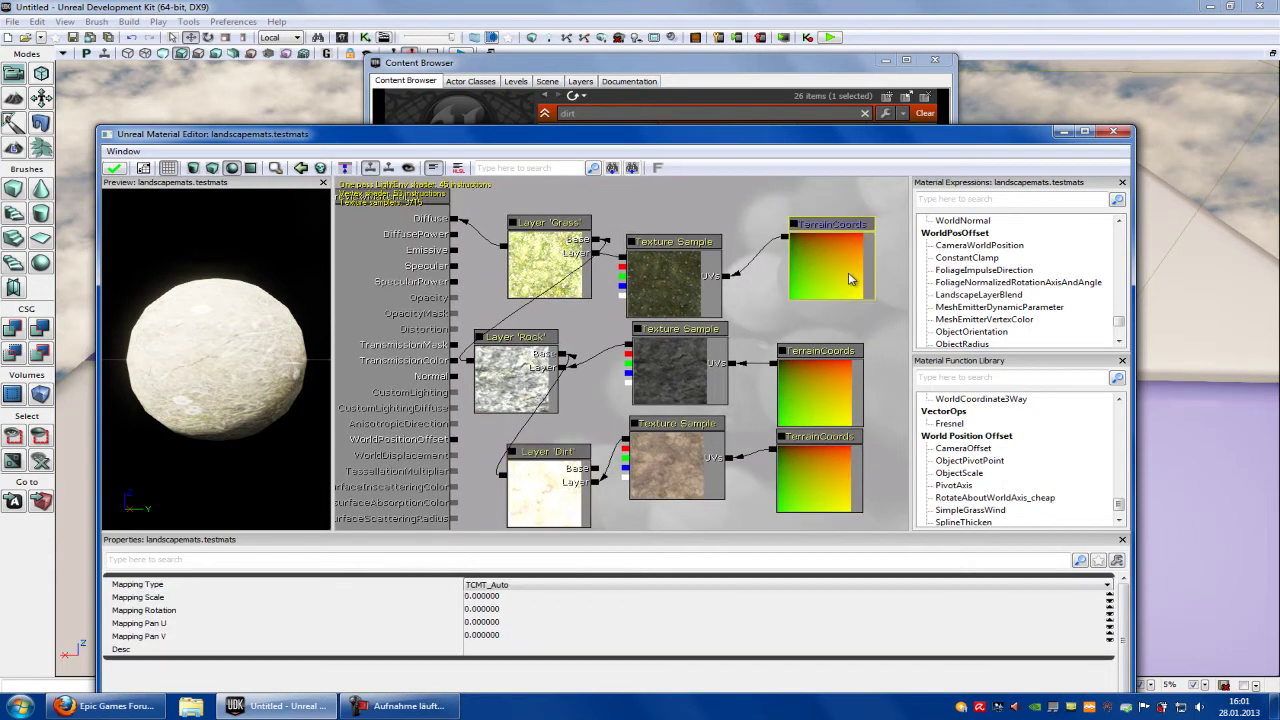
left_click(488, 597)
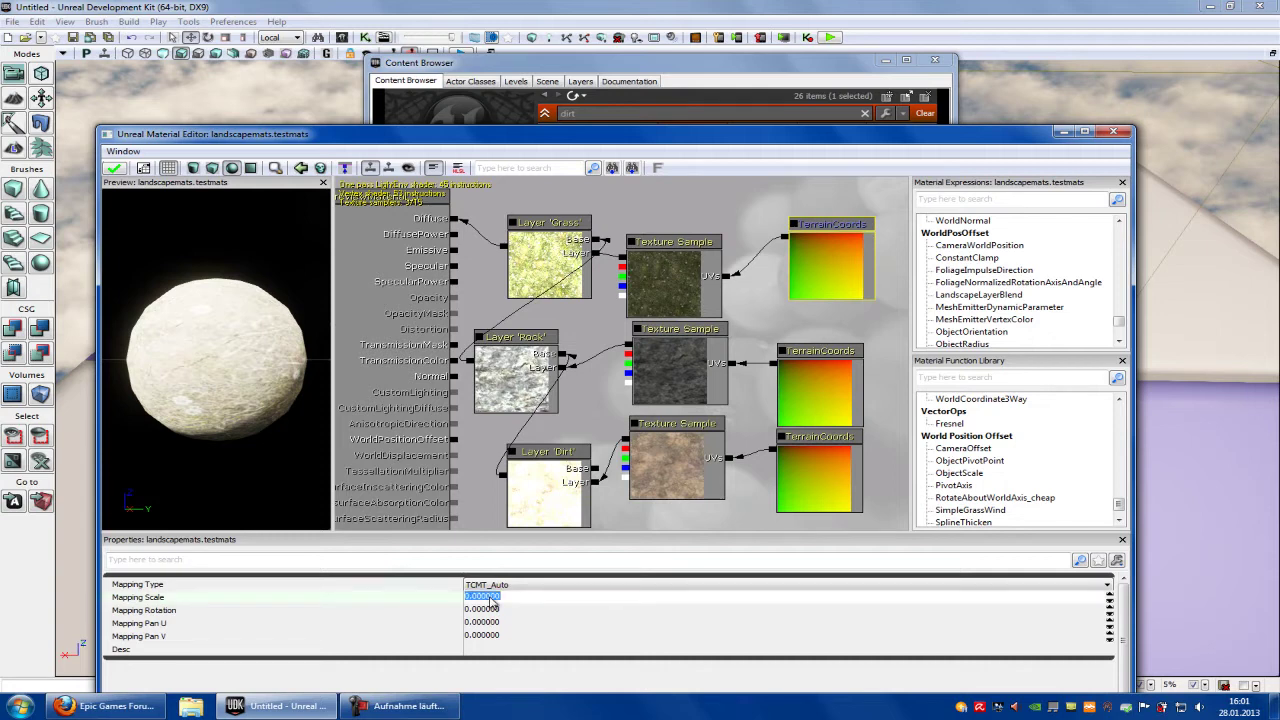
type("1.2")
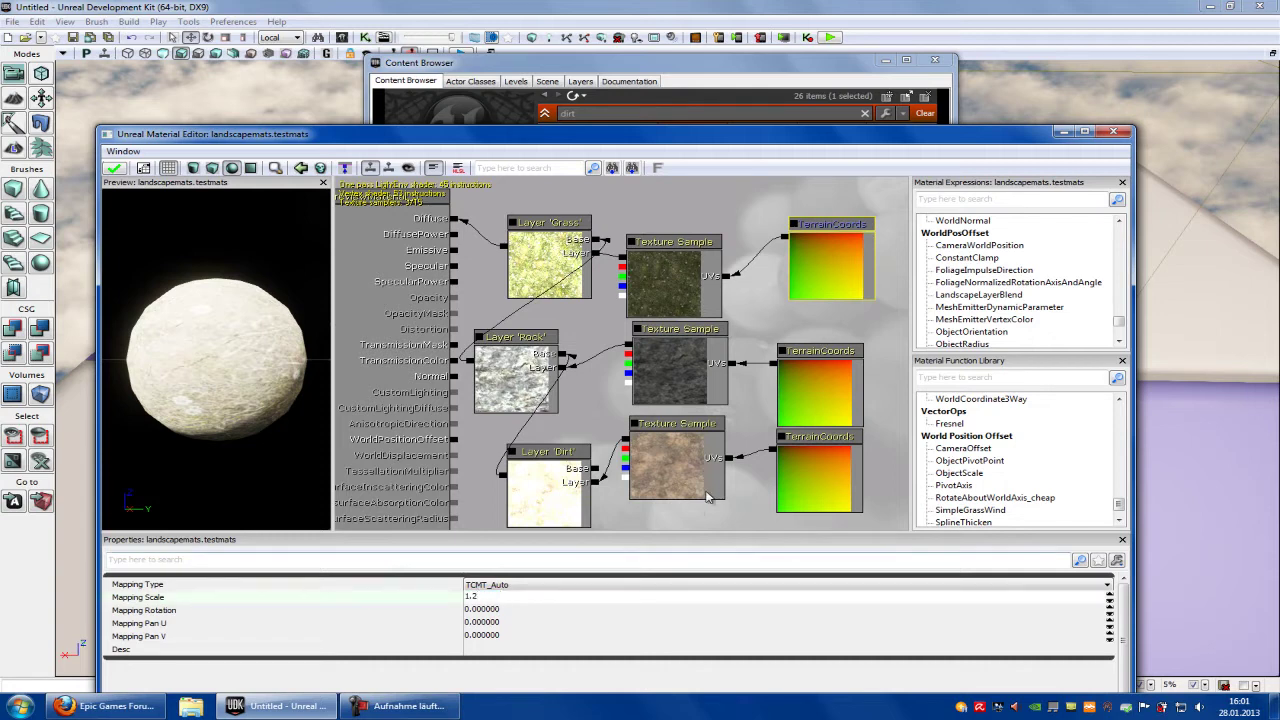
Step: Set the TerrainCoords mapping scale to 9 for the rock texture and 1.2 for the dirt texture
left_click(826, 392)
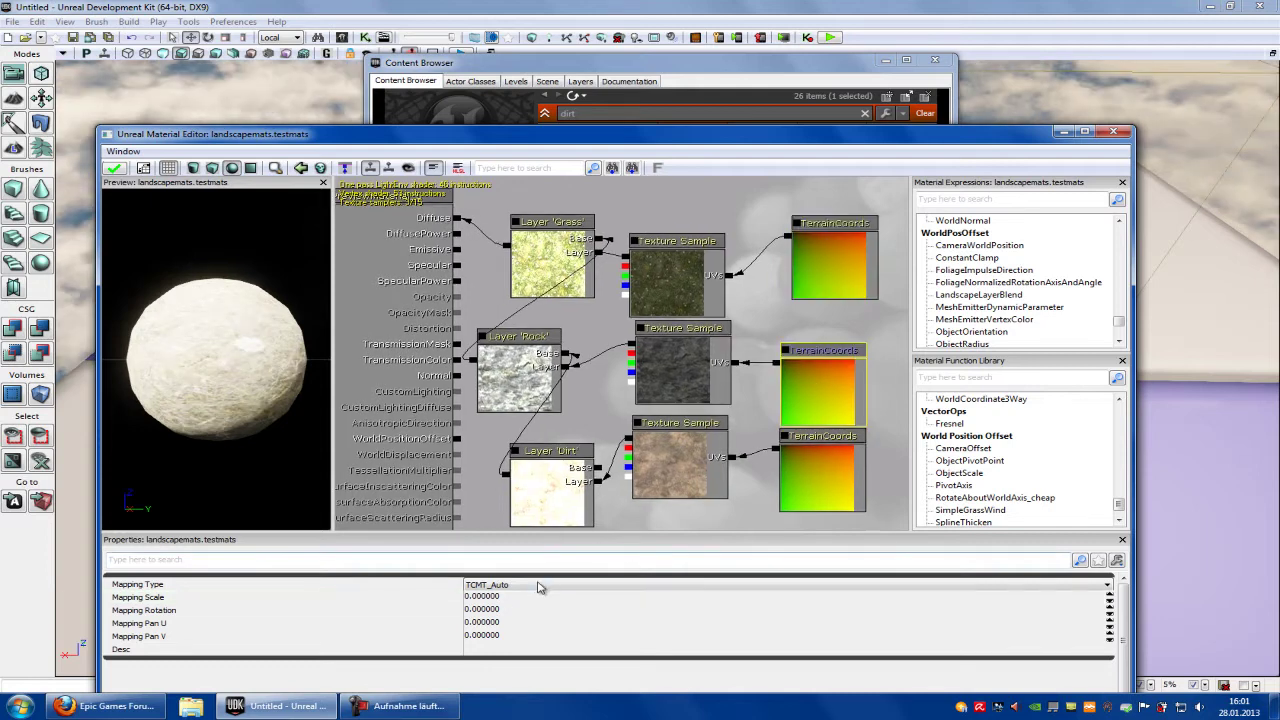
left_click(507, 597)
type("9")
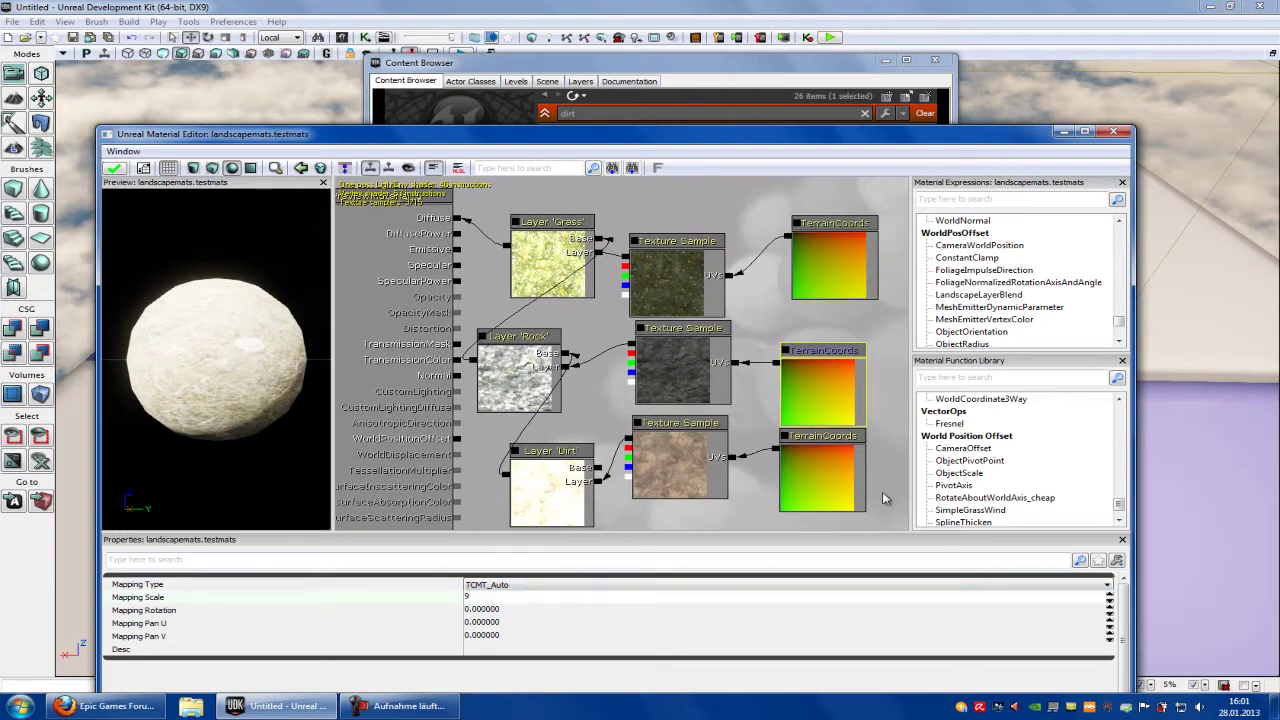
left_click(830, 481)
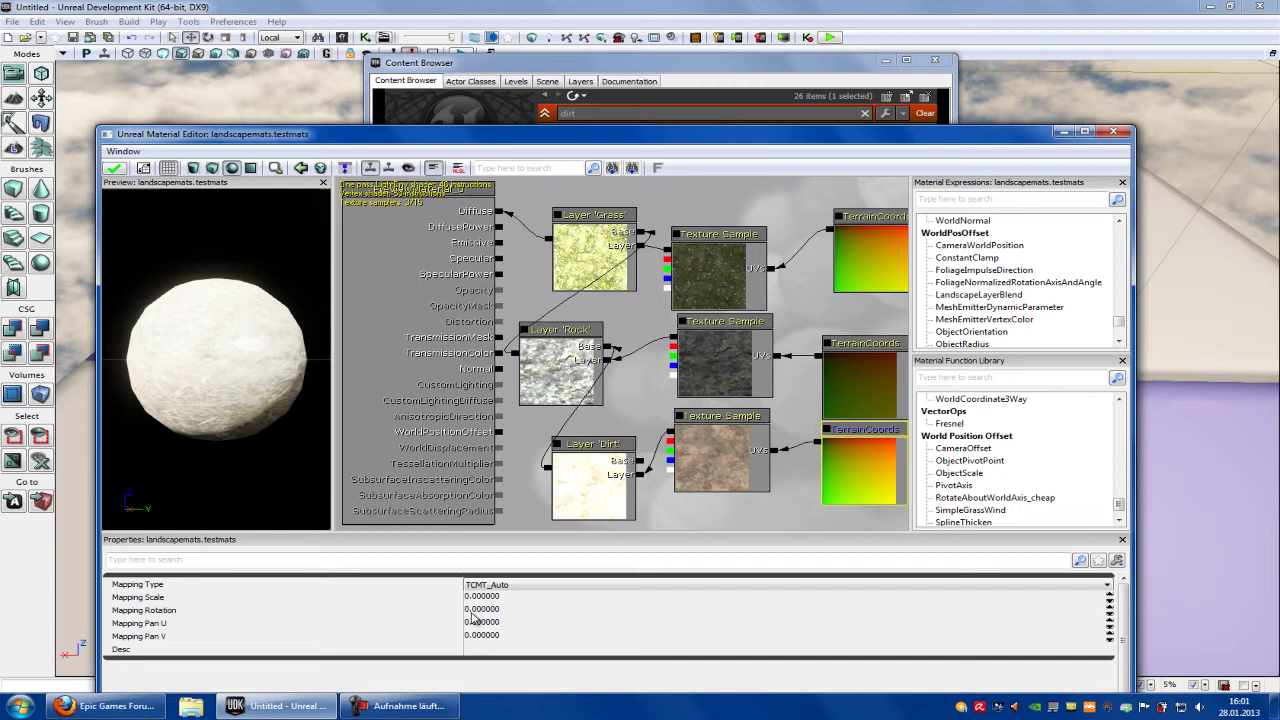
left_click(509, 597)
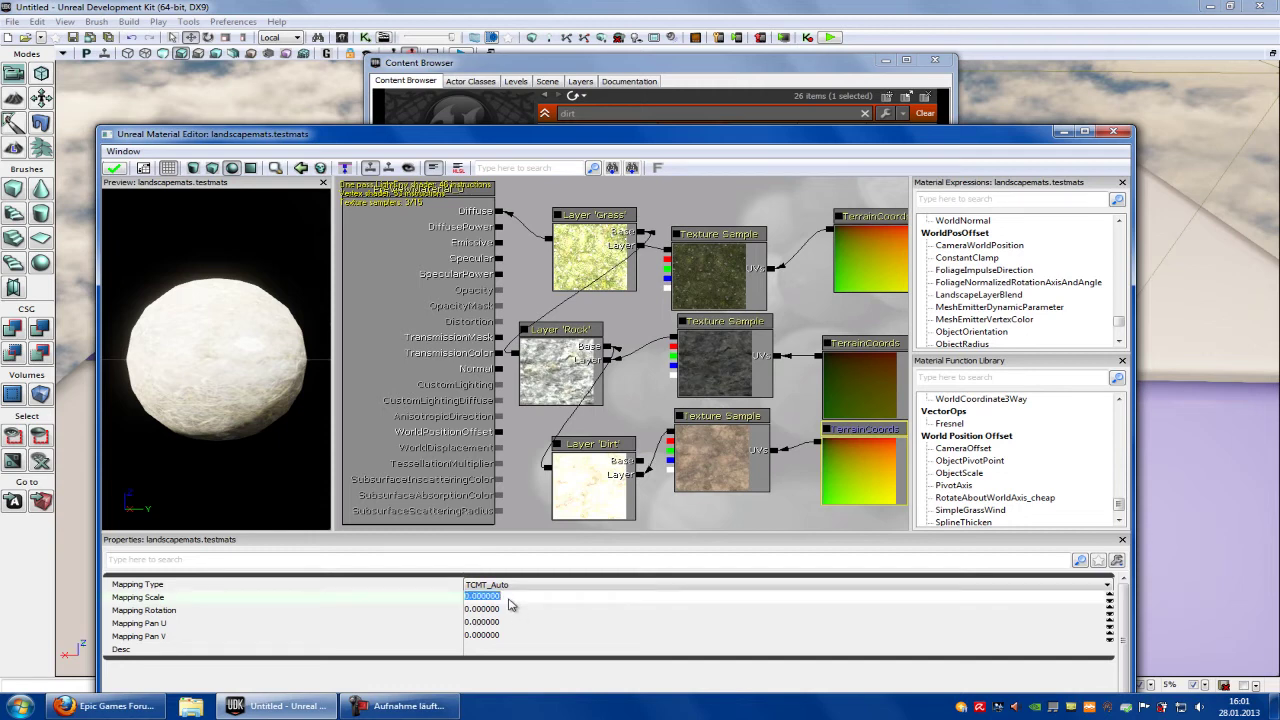
key("Return")
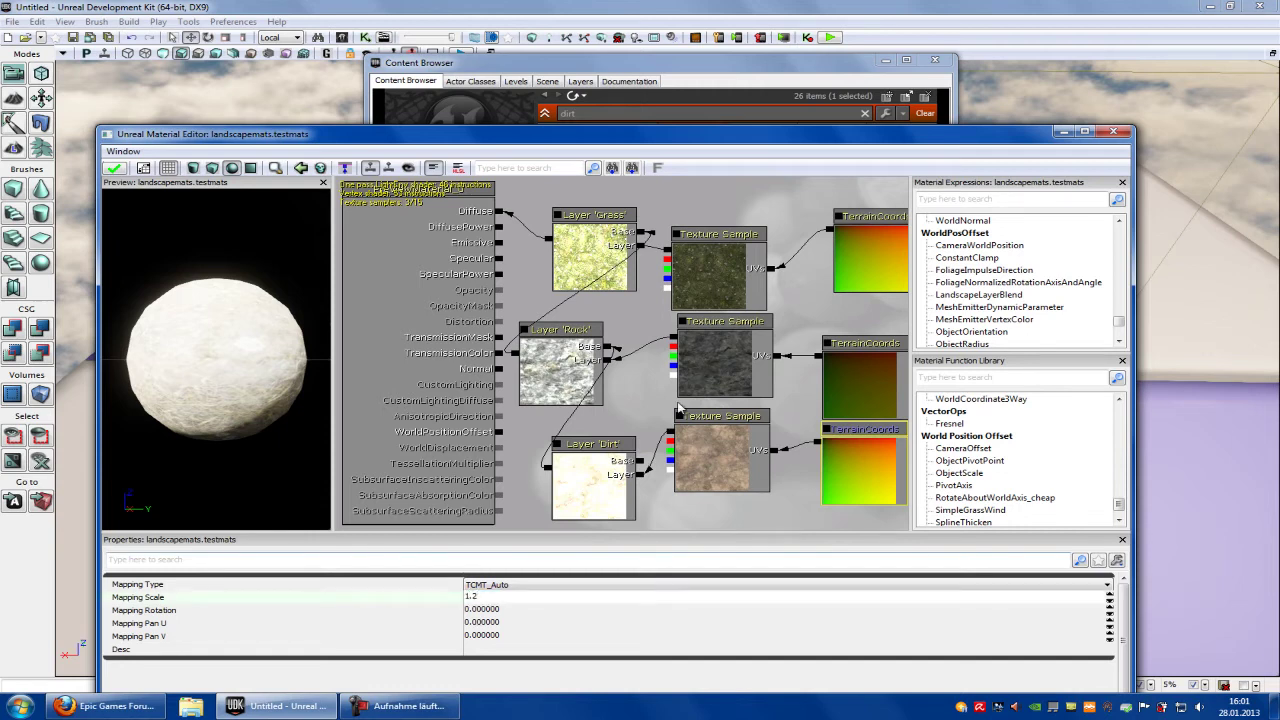
Step: Apply the changes to the testmats material and close the material editor
left_click(628, 404)
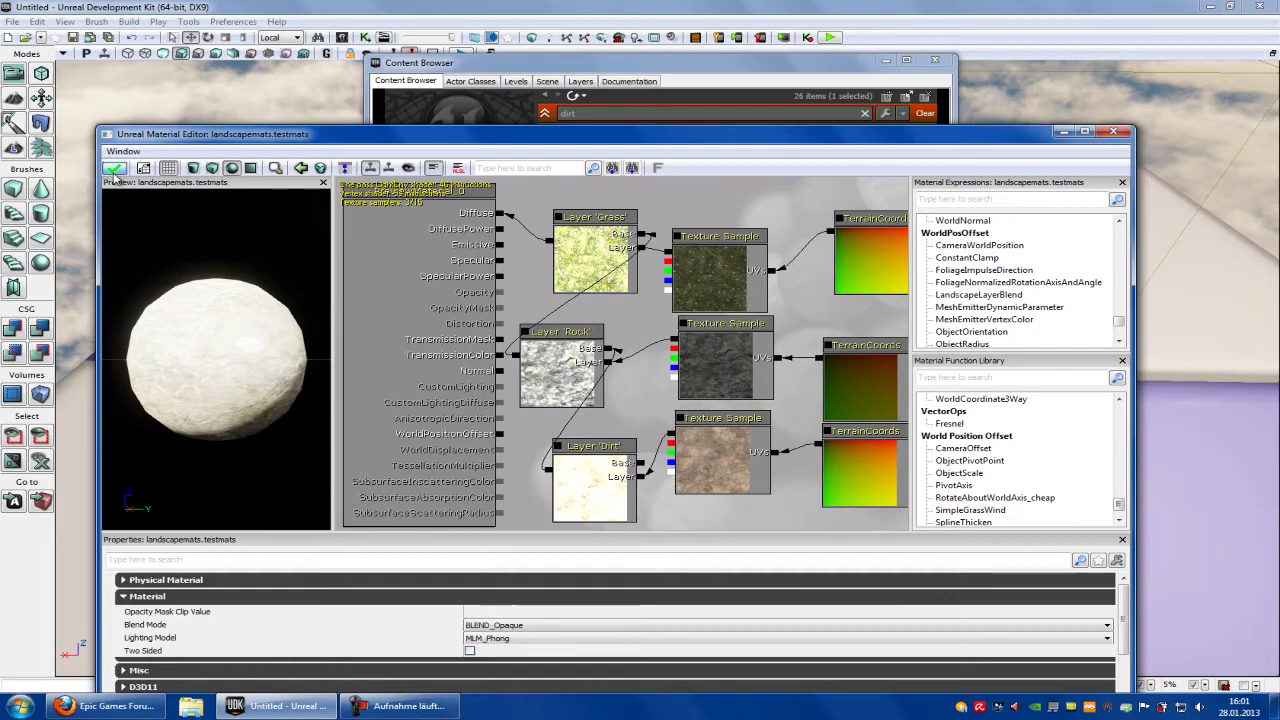
left_click(115, 168)
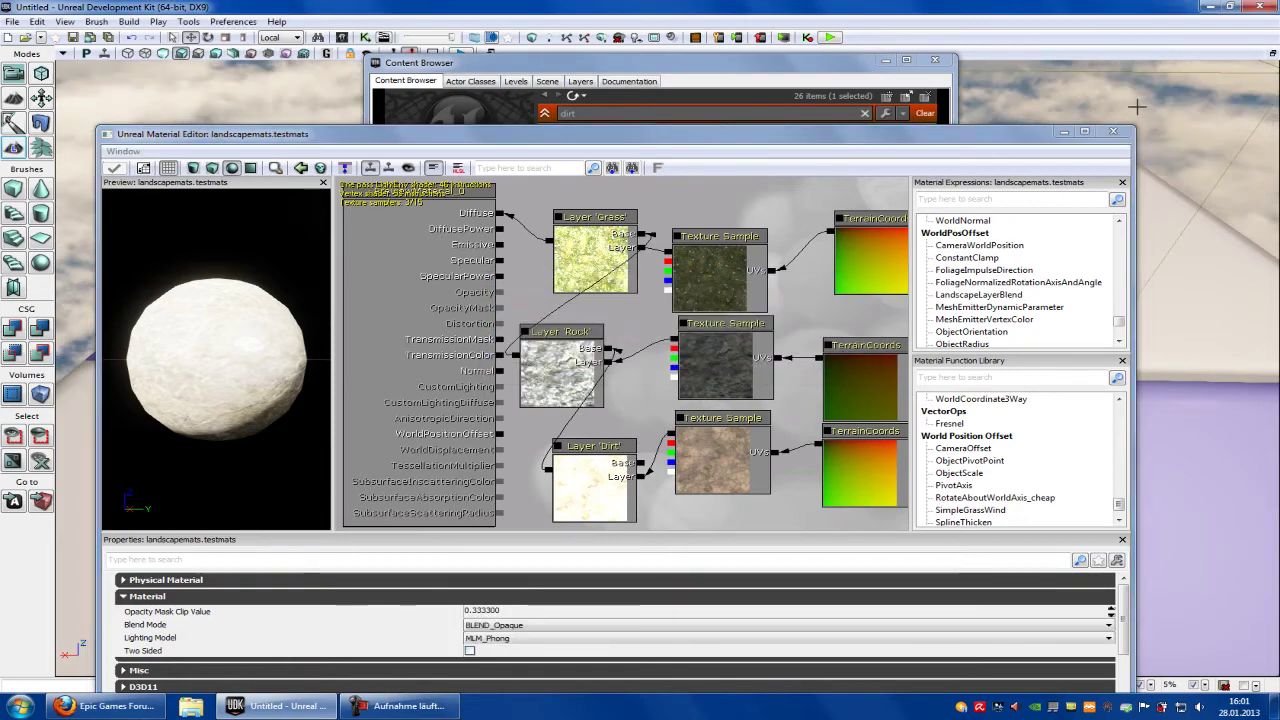
left_click(1113, 131)
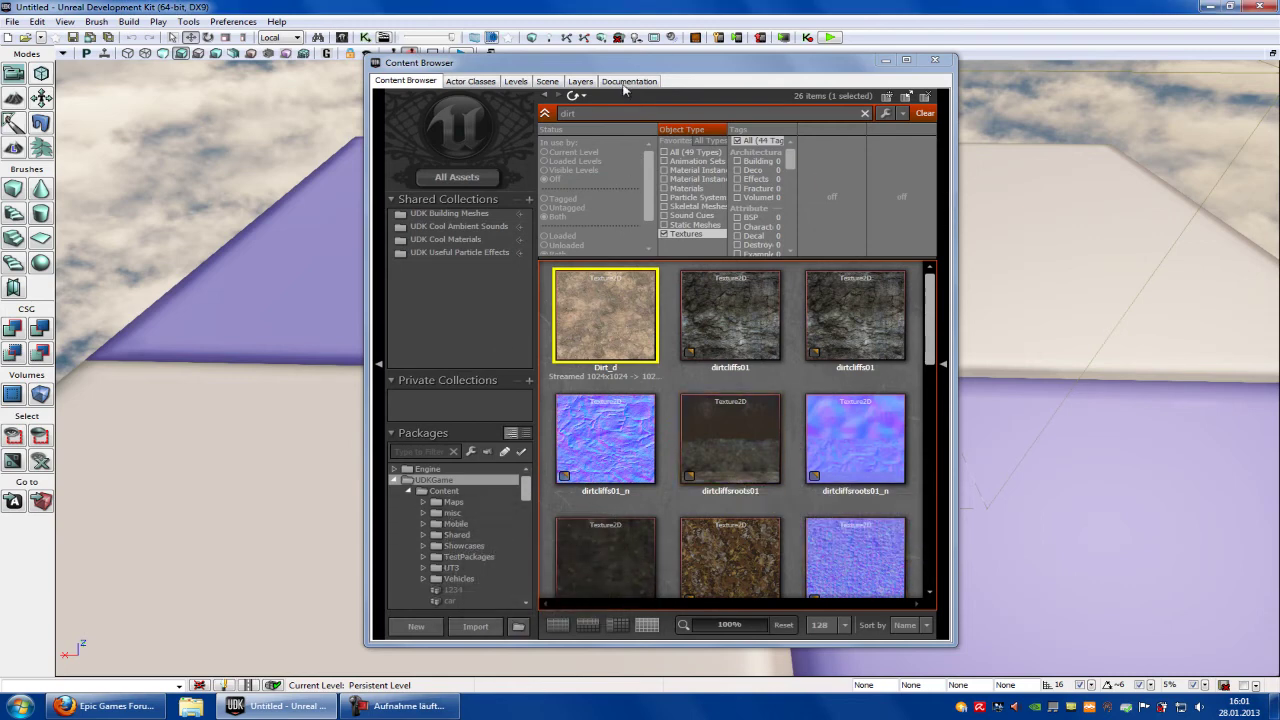
Step: Clear the dirt search and the Textures filter, and show the contents of the landscapemats package
left_click(587, 112)
key("BackSpace")
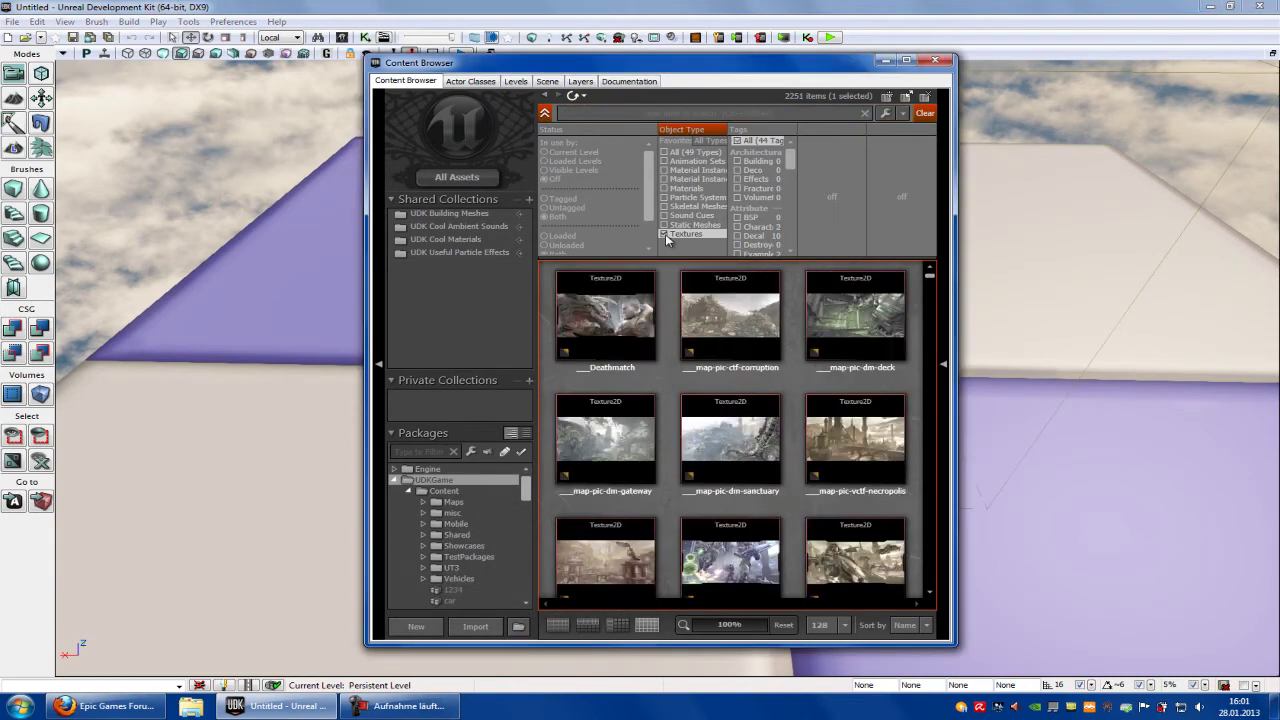
left_click(666, 235)
left_click_drag(522, 491, 520, 496)
scroll(520, 500, "down", 4)
left_click(485, 528)
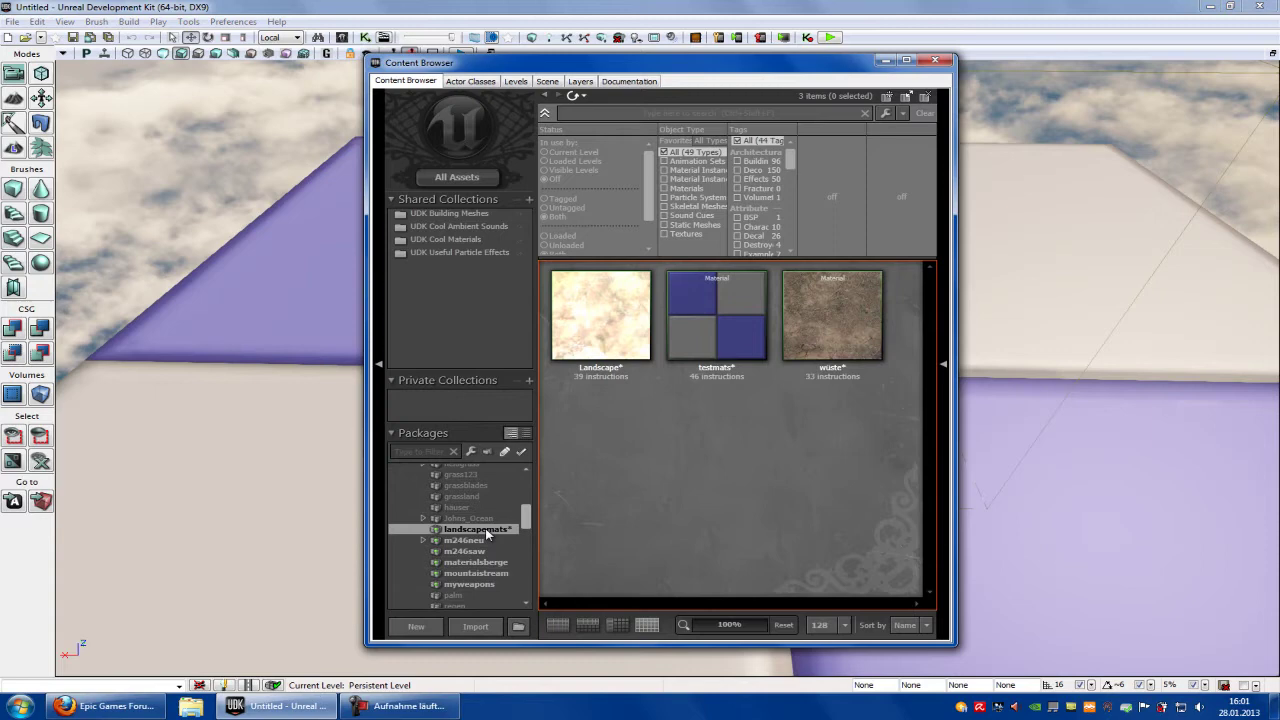
Step: Save the landscapemats package and minimize the Content Browser
right_click(485, 528)
left_click(522, 373)
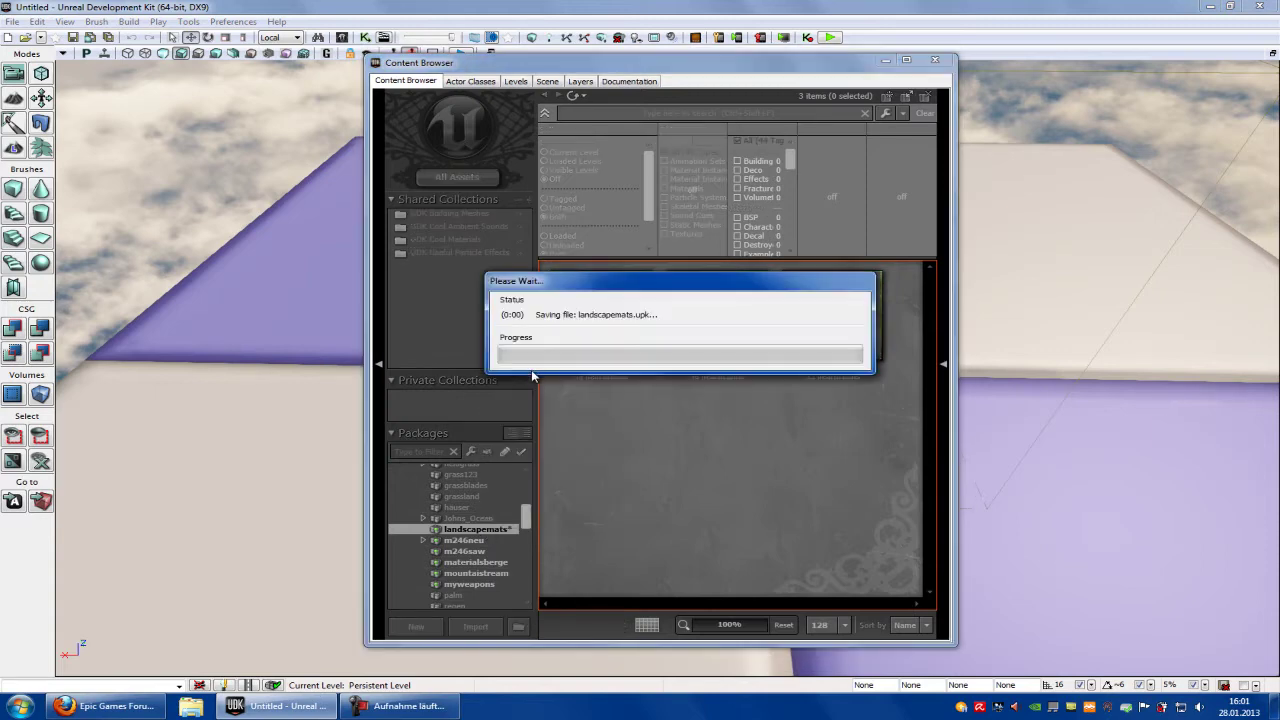
left_click(885, 60)
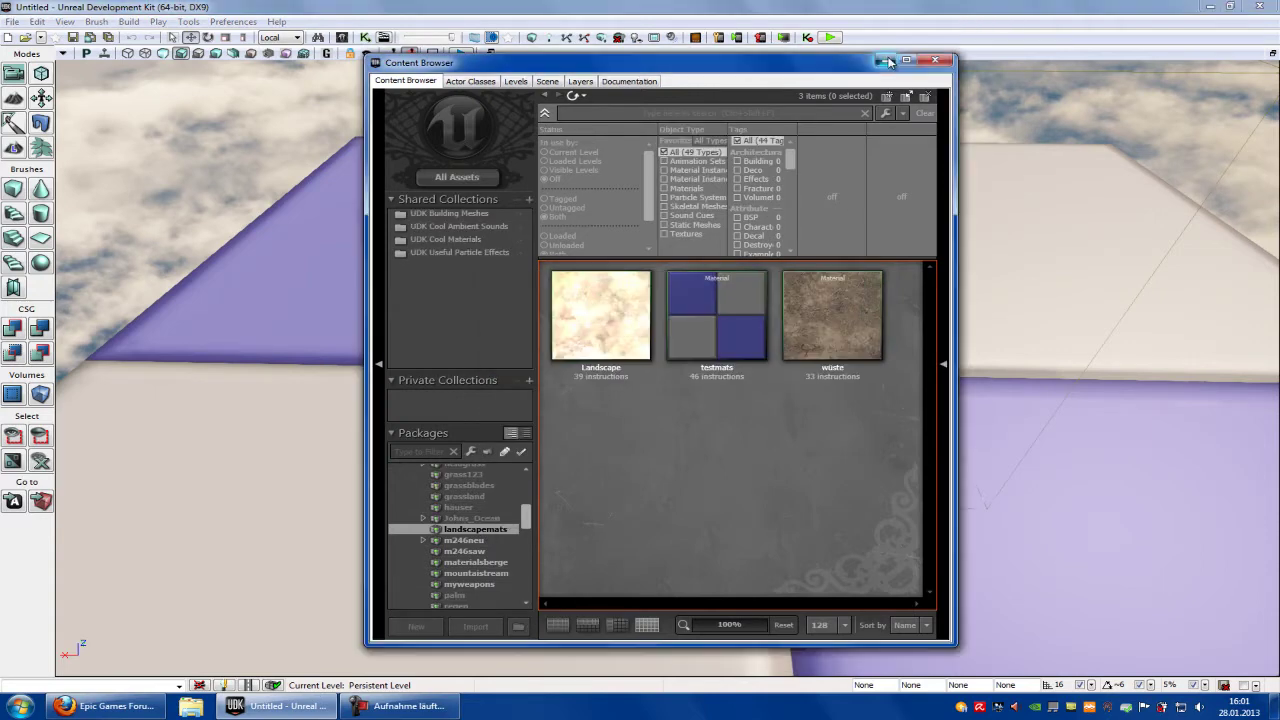
Step: Assign testmats as the Landscape Material in the landscape's properties, and clear the open windows away from the viewport
left_click(906, 328)
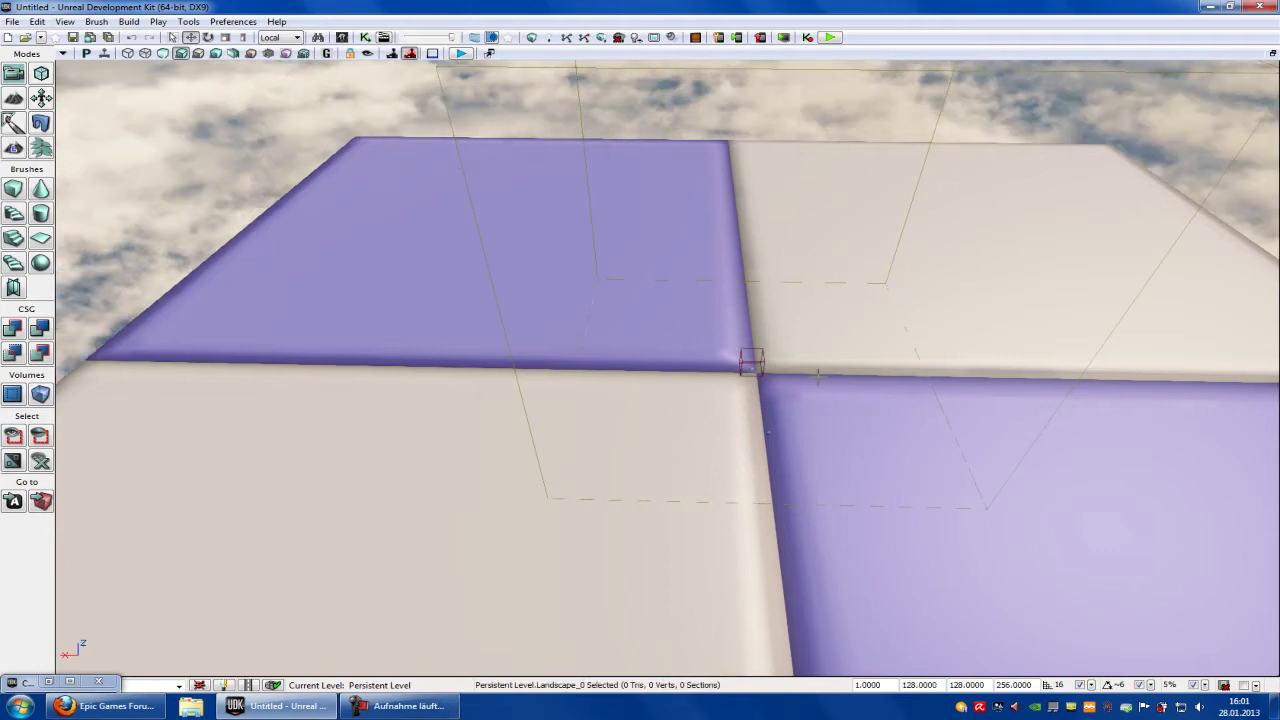
key("F4")
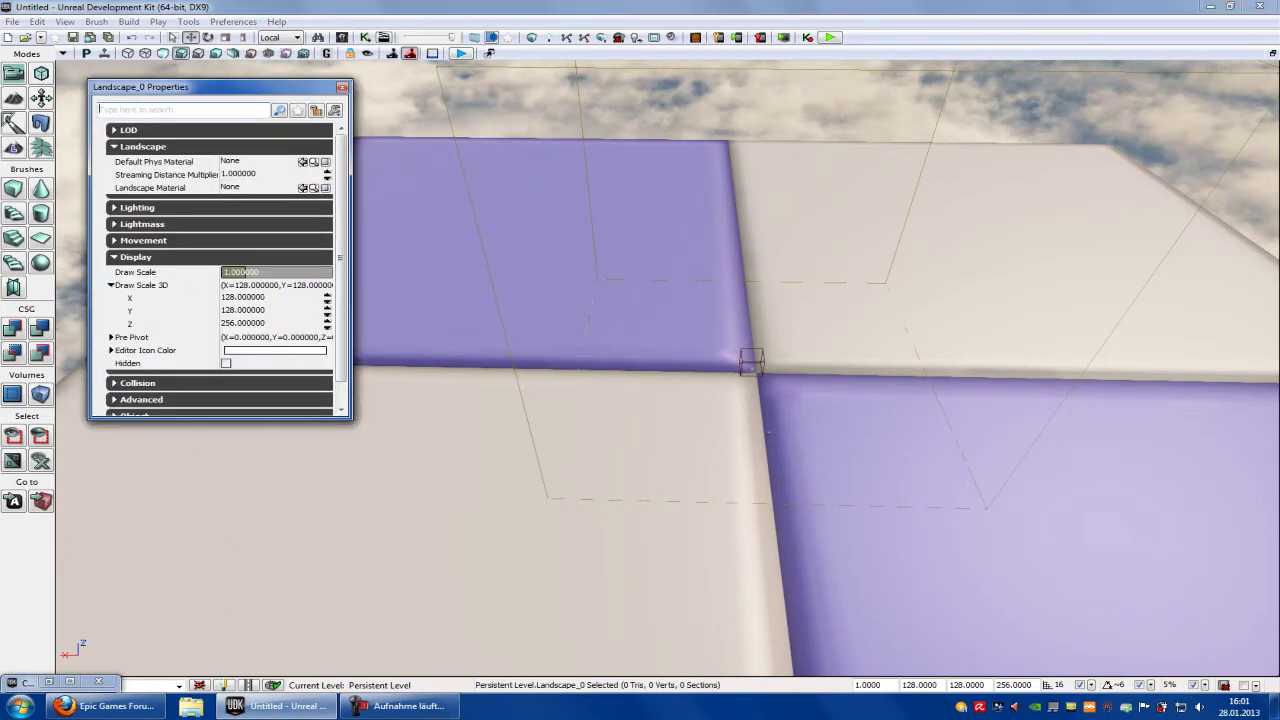
double_click(42, 682)
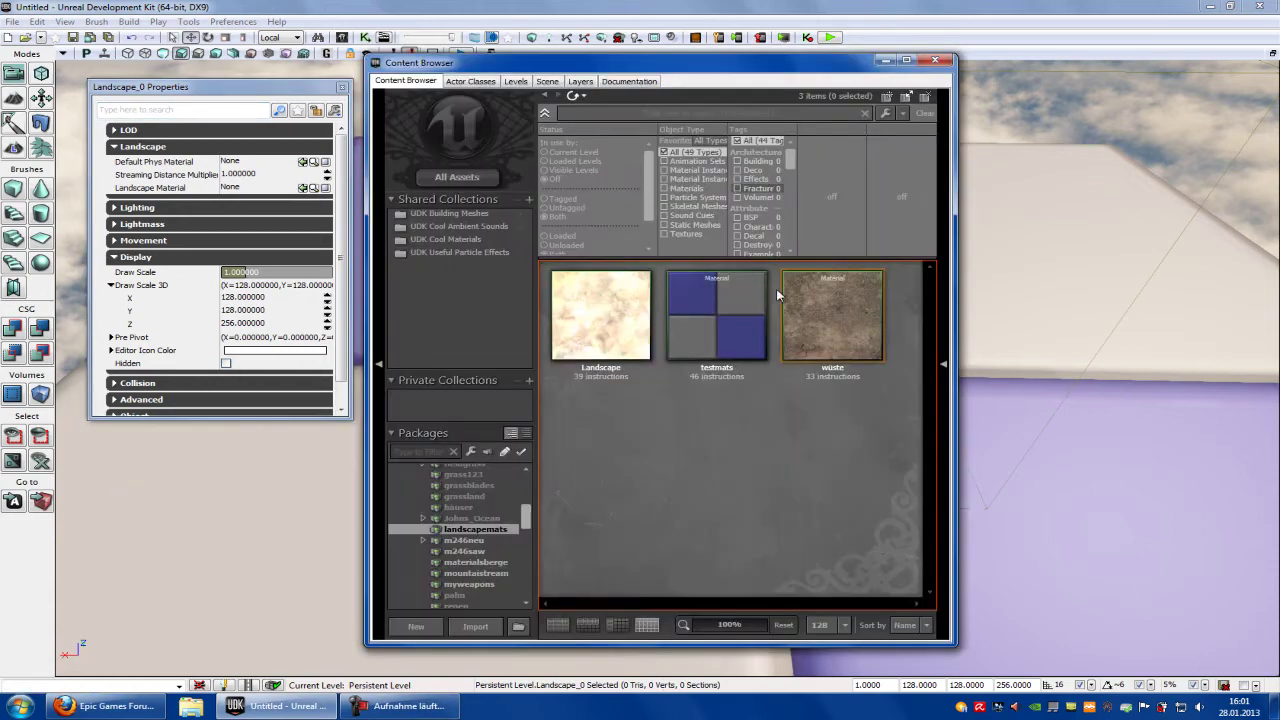
left_click(737, 303)
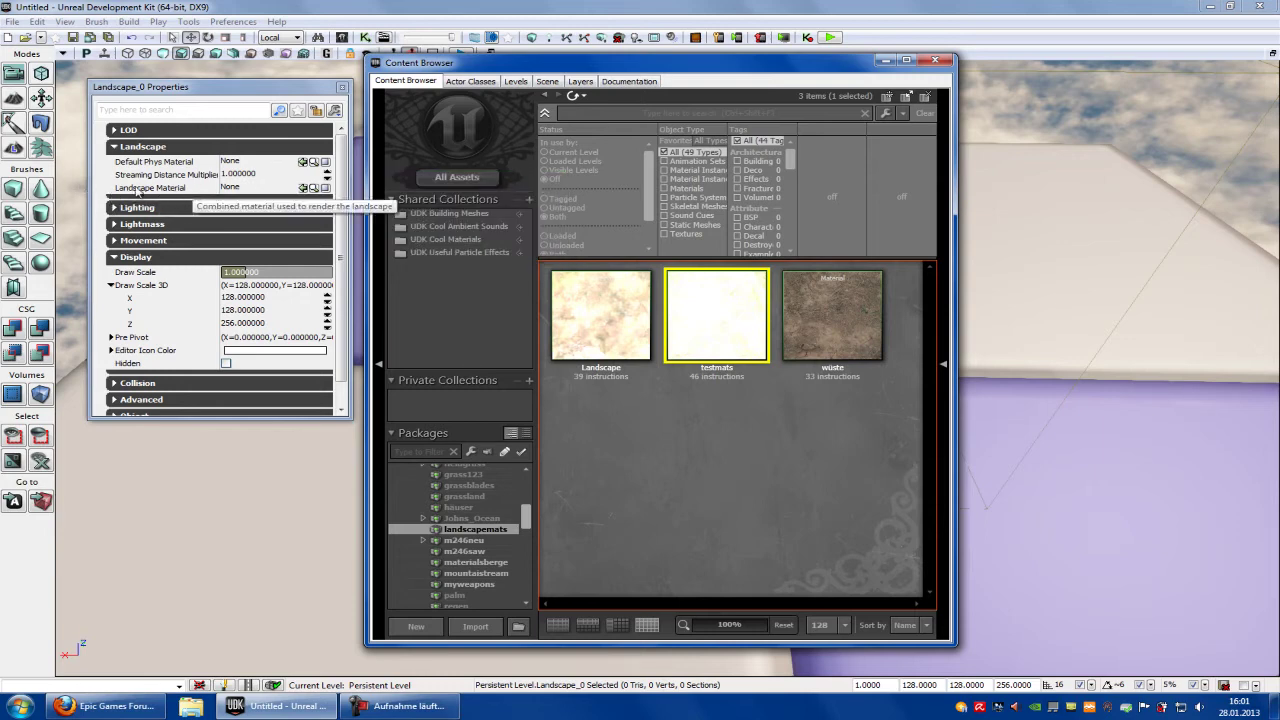
left_click(303, 189)
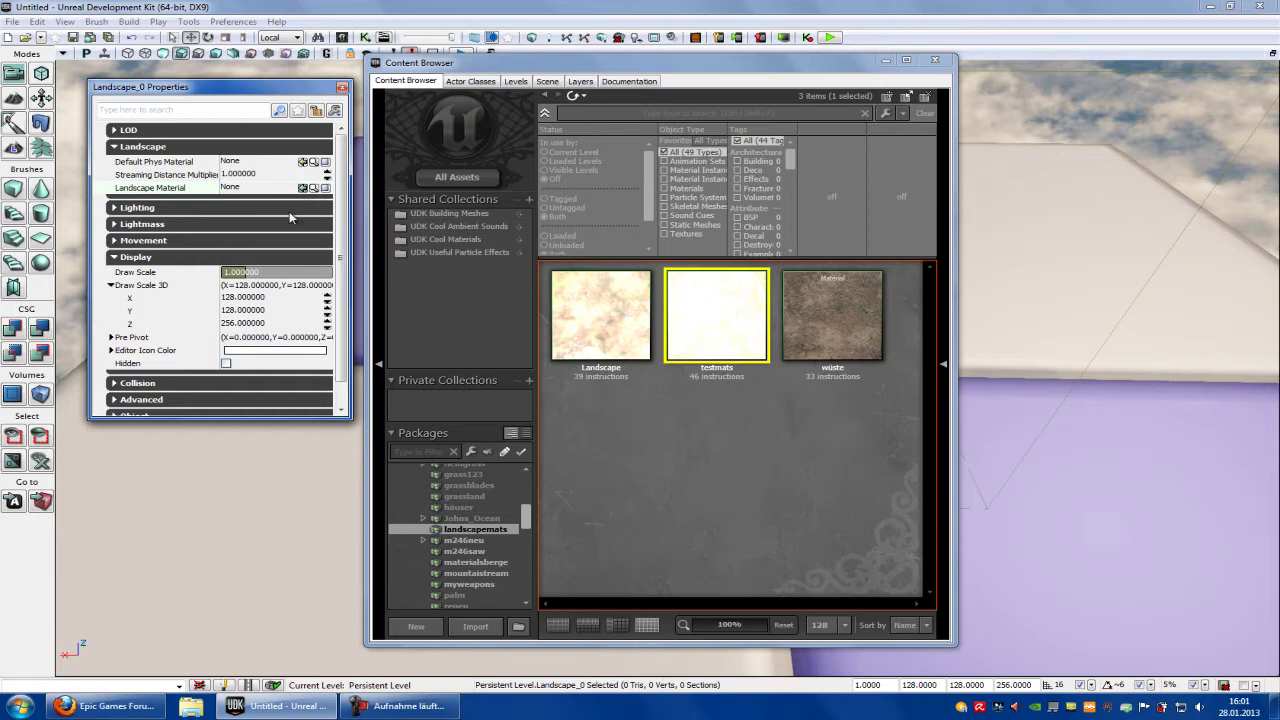
left_click(885, 61)
left_click(342, 87)
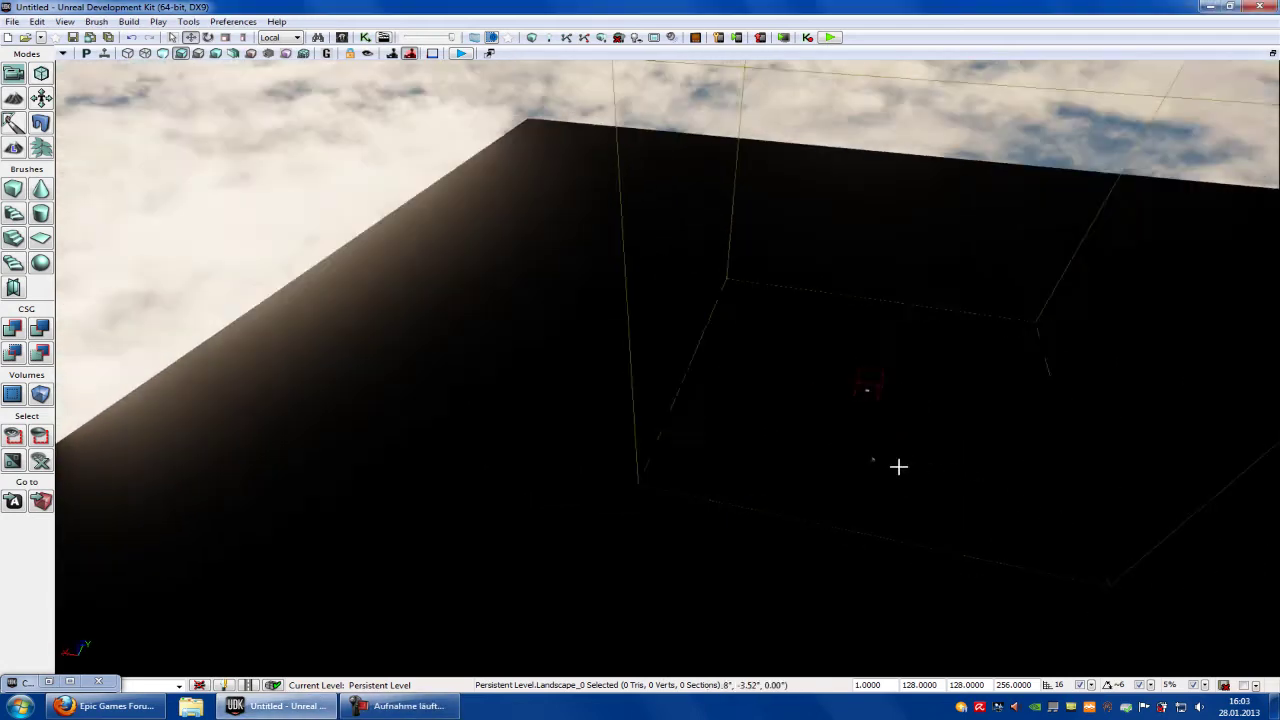
Step: Enter Landscape Mode, and reposition and enlarge the Landscape Edit window
right_click_drag(899, 466, 863, 437)
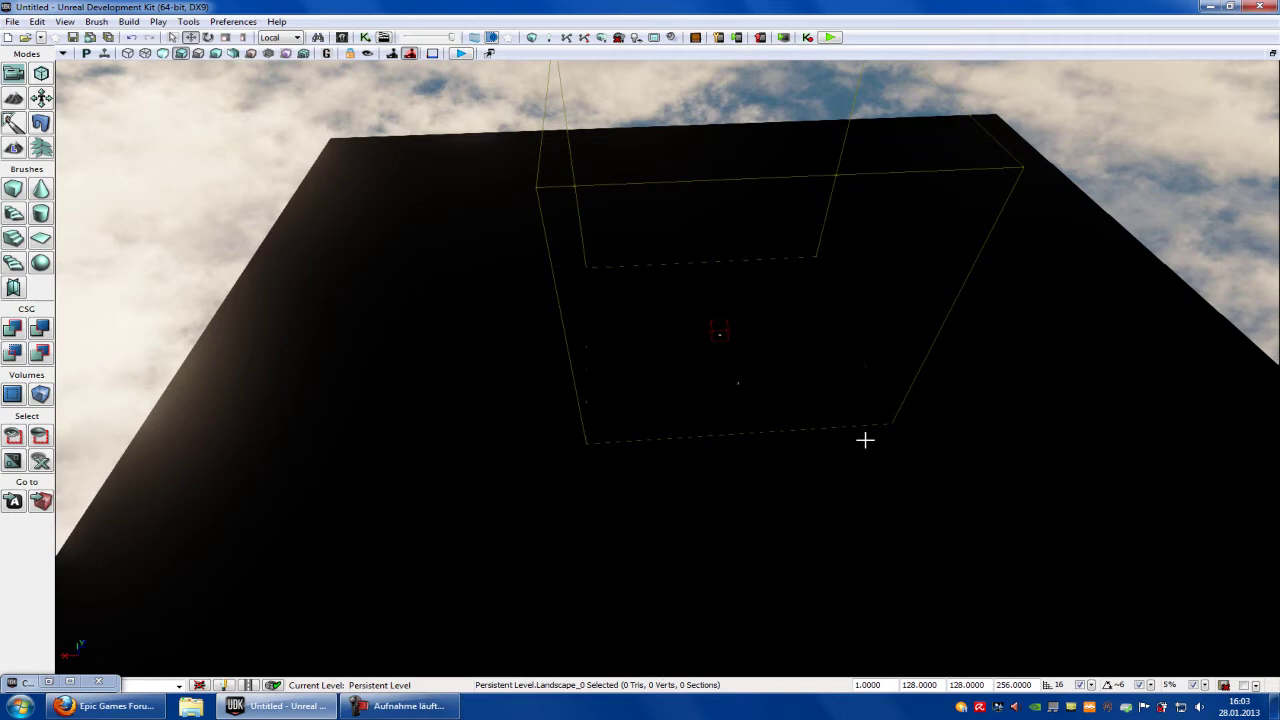
left_click(16, 148)
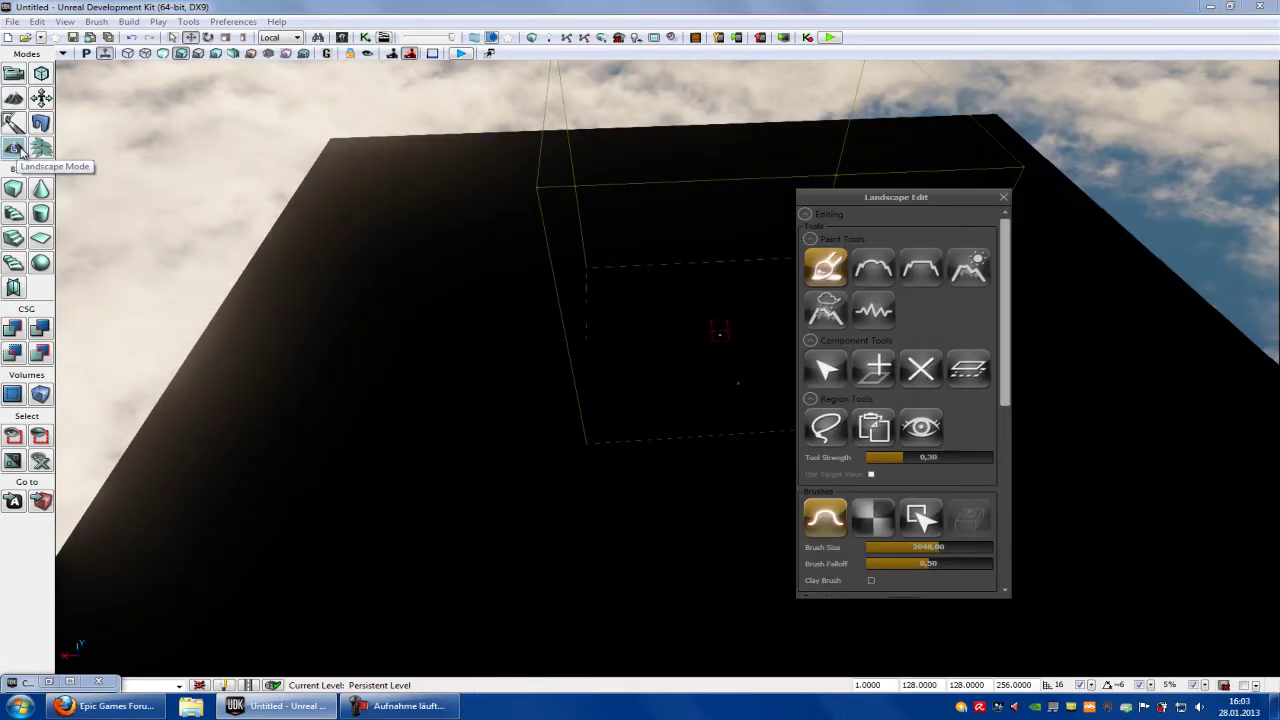
left_click_drag(880, 200, 740, 125)
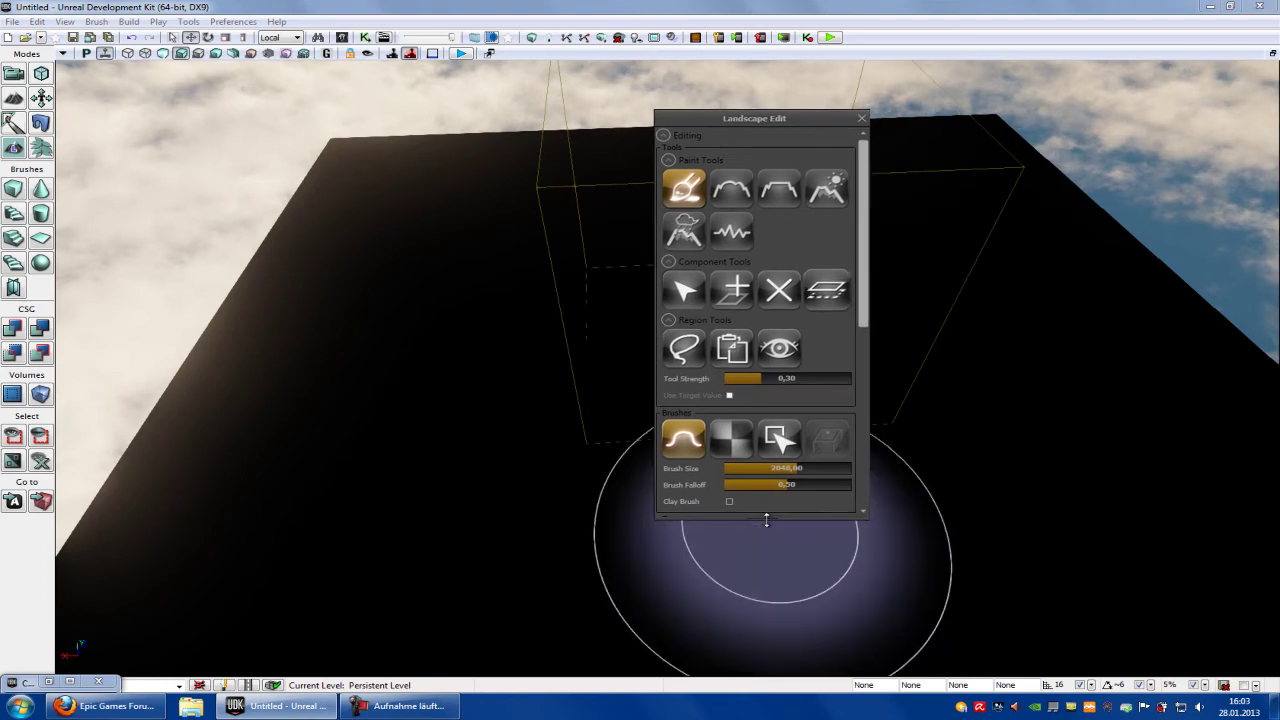
left_click_drag(766, 519, 766, 593)
left_click_drag(790, 122, 779, 70)
left_click_drag(856, 118, 817, 36)
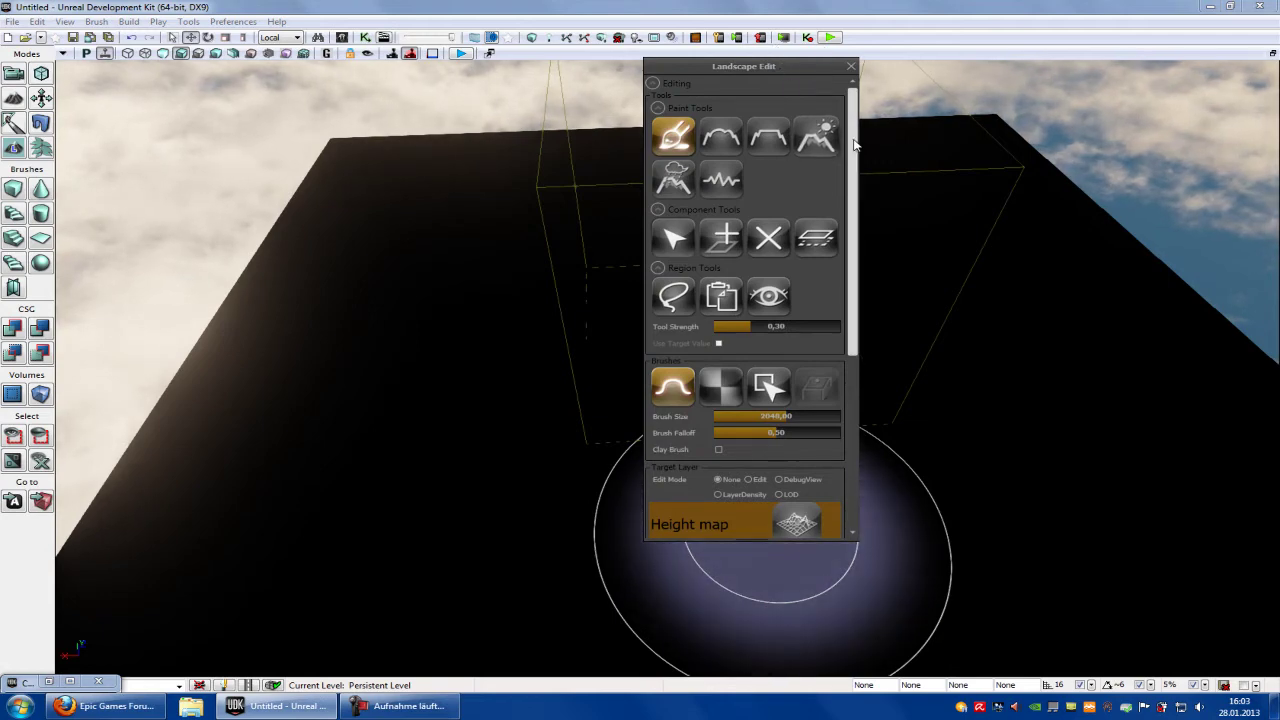
Step: Set the target layer edit mode to Edit and add the layers grass, rock and dirt
left_click_drag(854, 112, 854, 247)
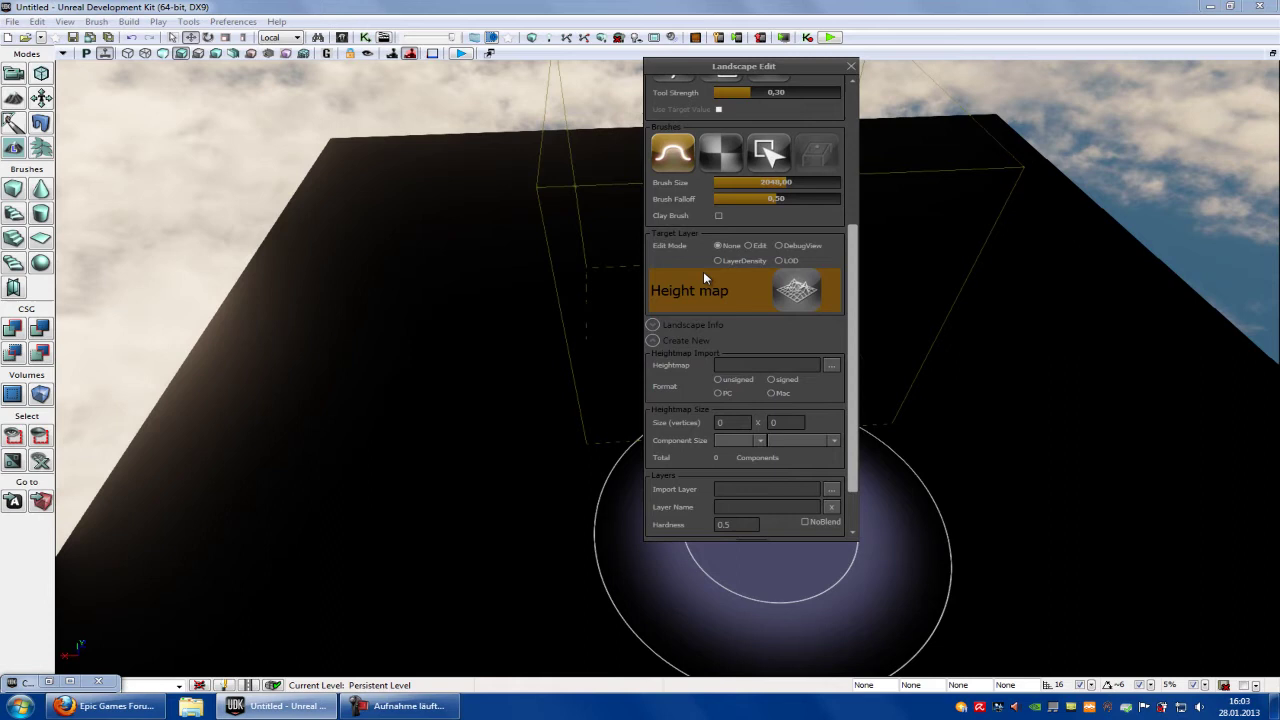
left_click(748, 245)
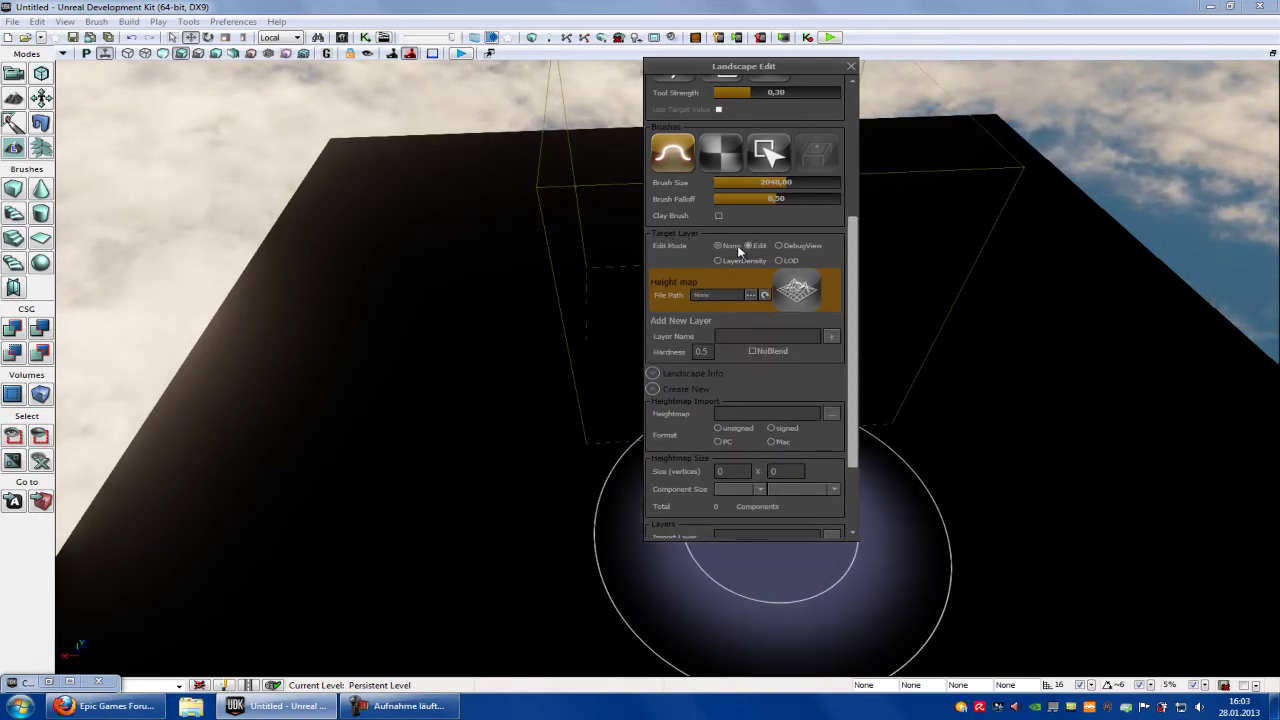
left_click(730, 336)
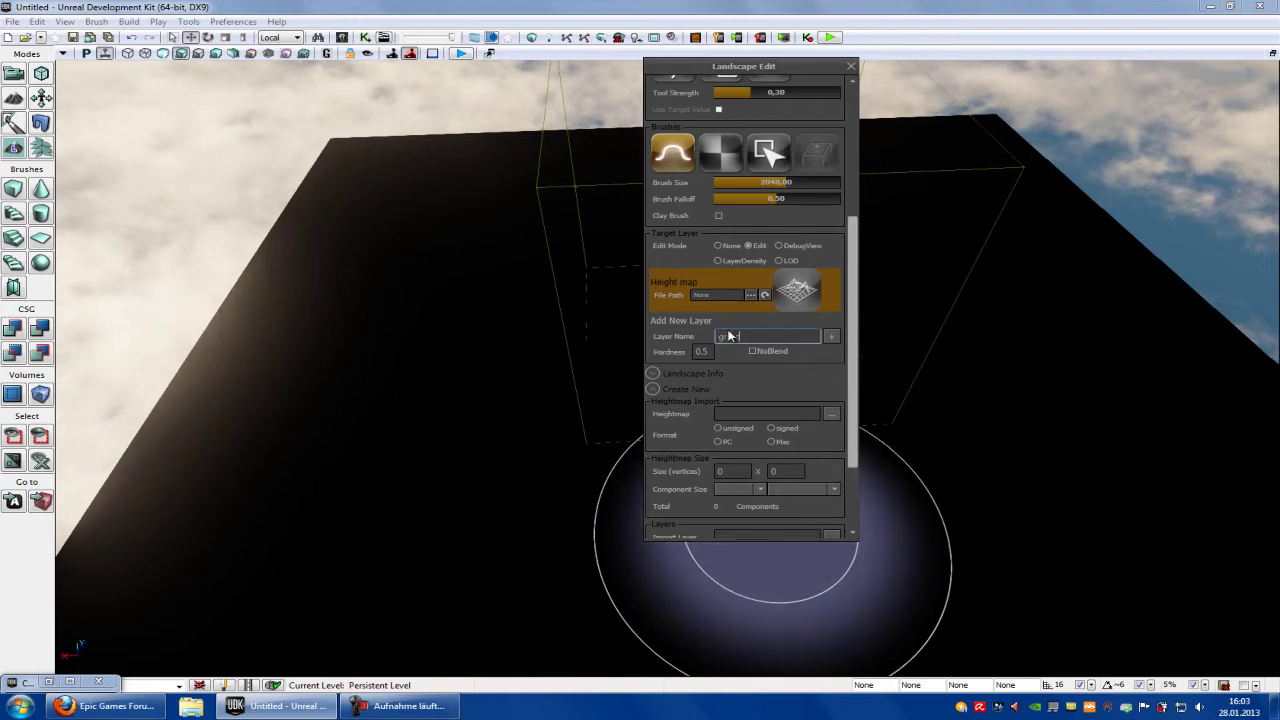
key("Return")
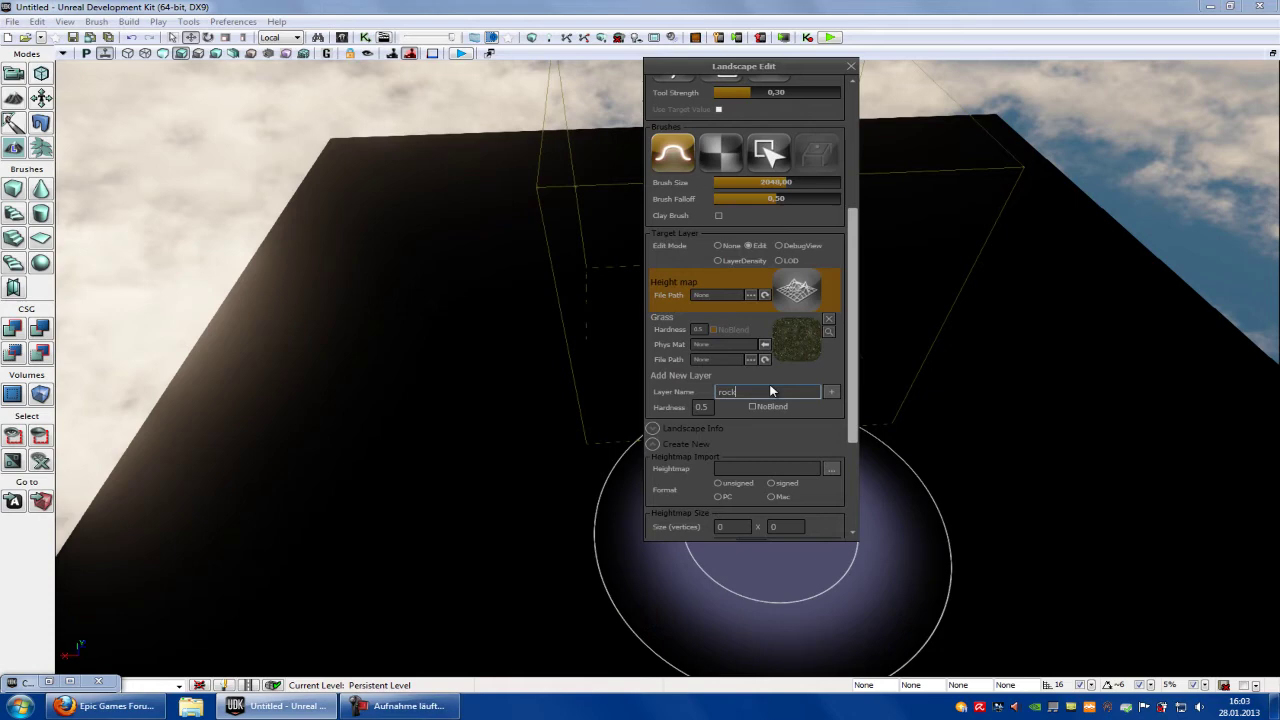
left_click(831, 391)
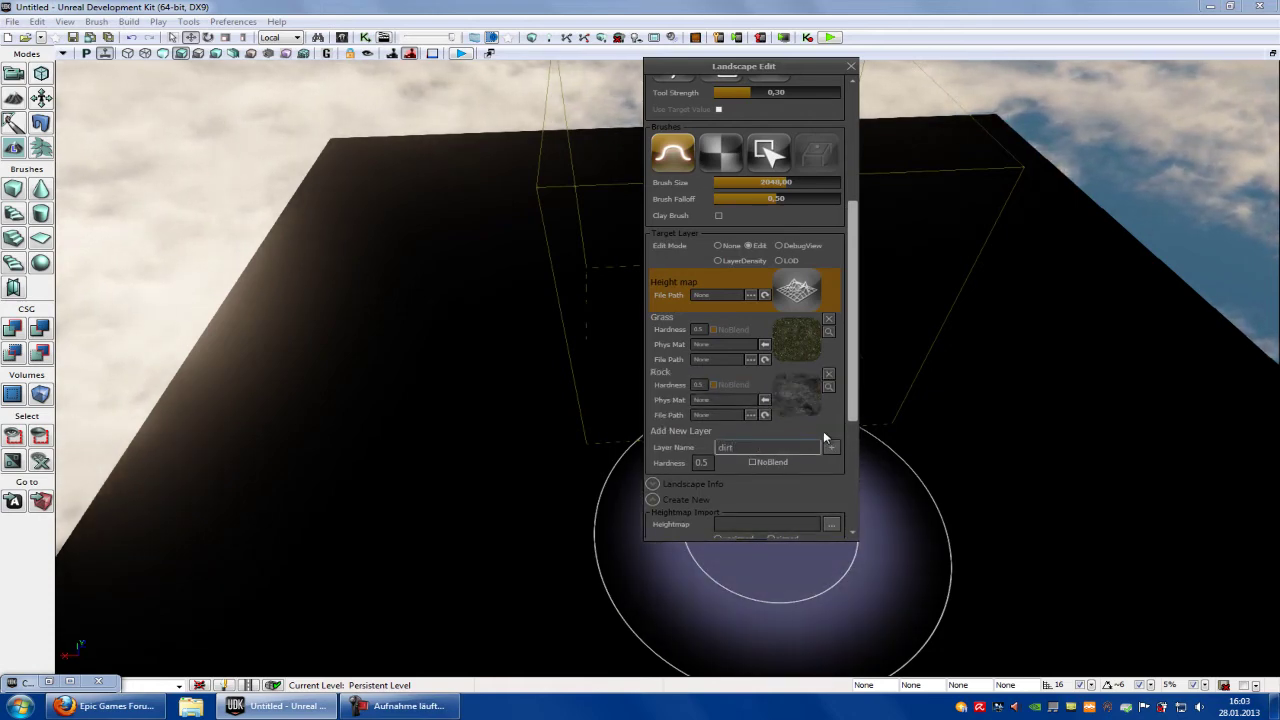
left_click(831, 446)
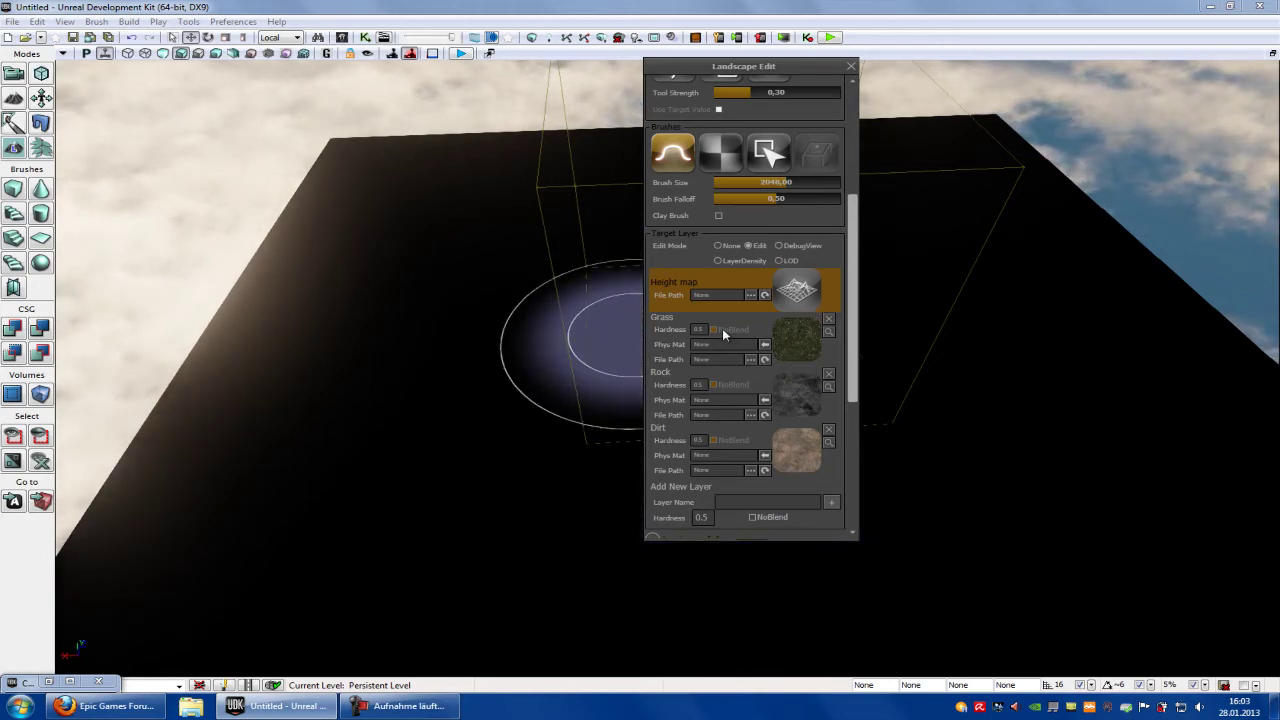
Step: Make Grass the target layer and switch to the component brush
left_click(794, 353)
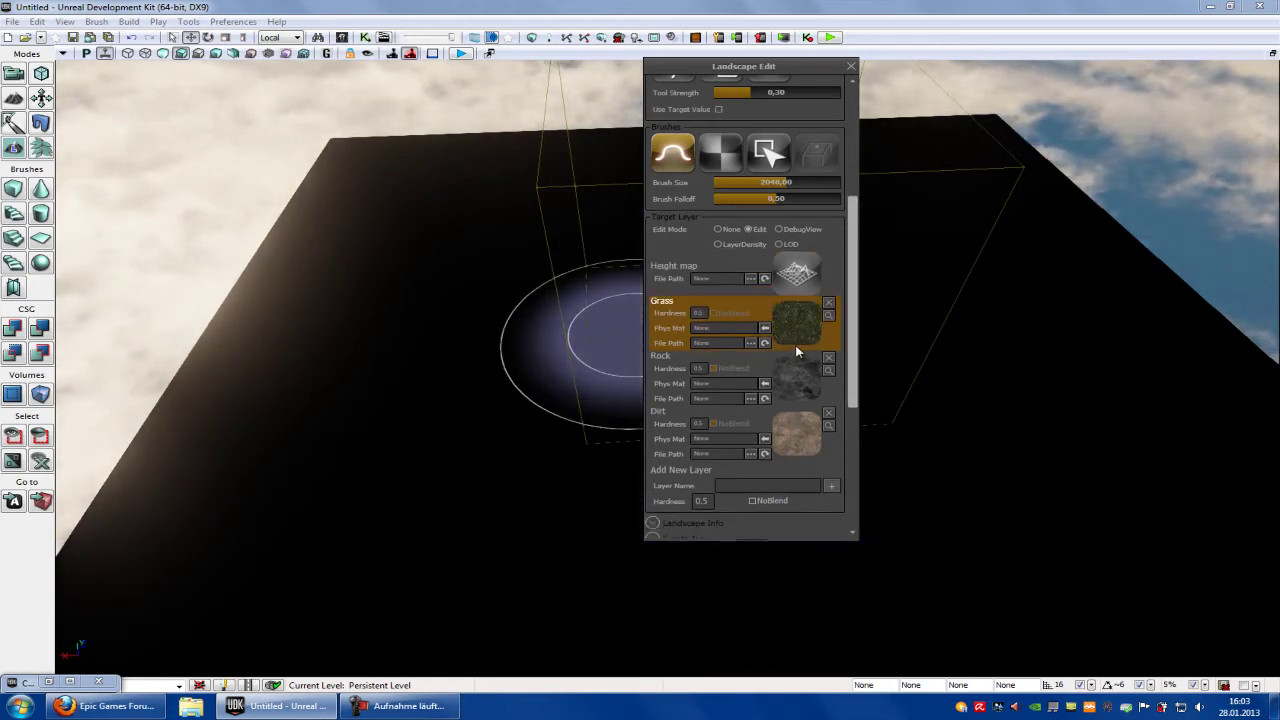
left_click_drag(854, 314, 855, 257)
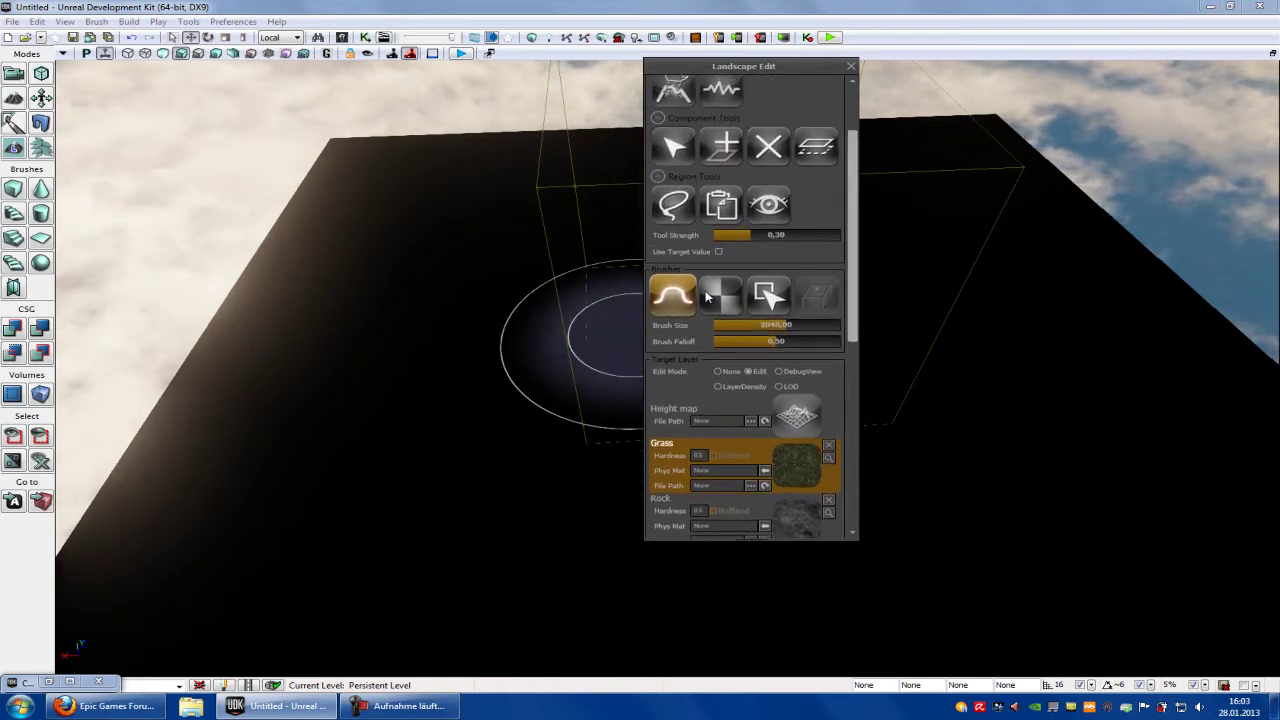
left_click(767, 292)
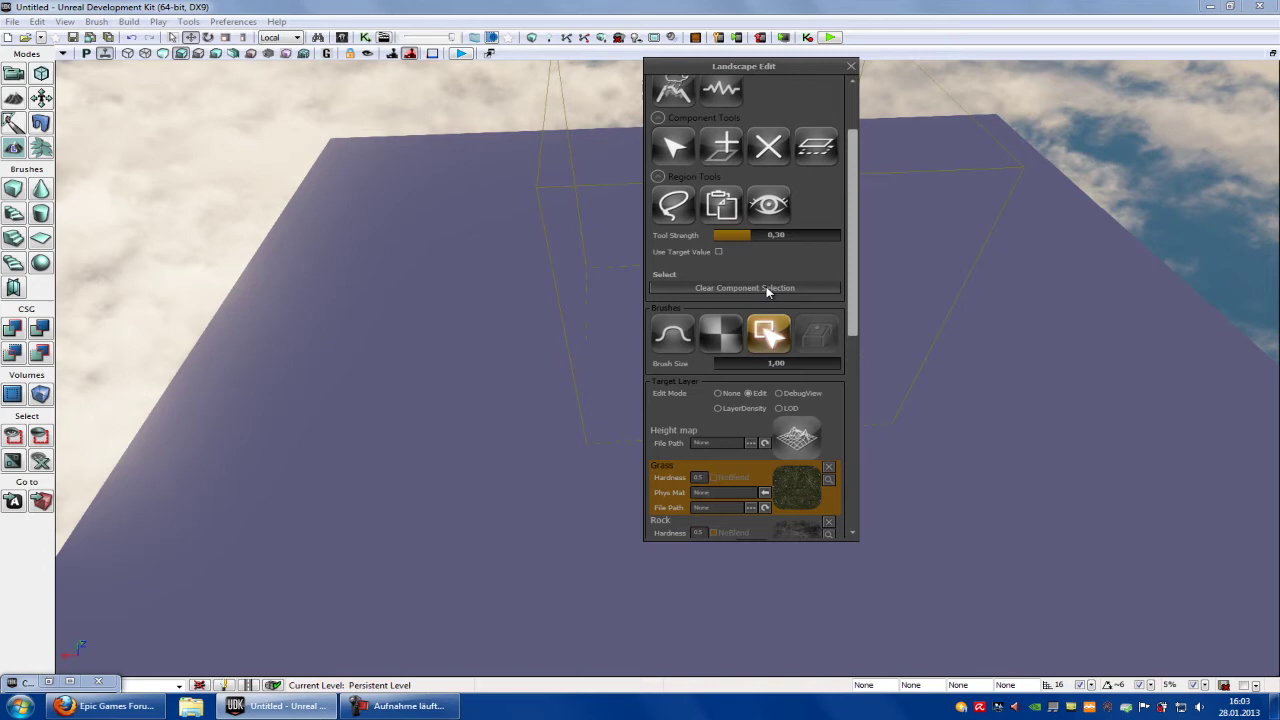
Step: Apply Grass over the whole landscape with the Paint tool and switch to the circle brush
scroll(852, 262, "up", 1)
scroll(852, 262, "up", 2)
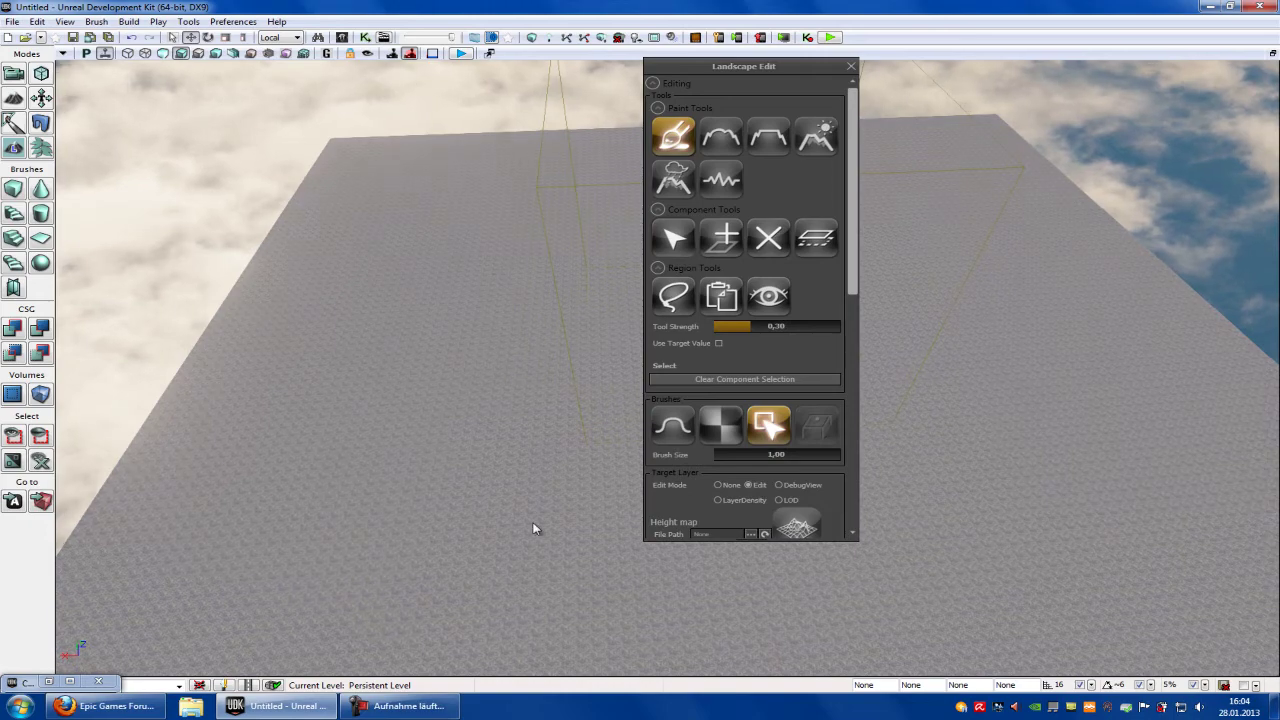
right_click_drag(533, 528, 757, 297)
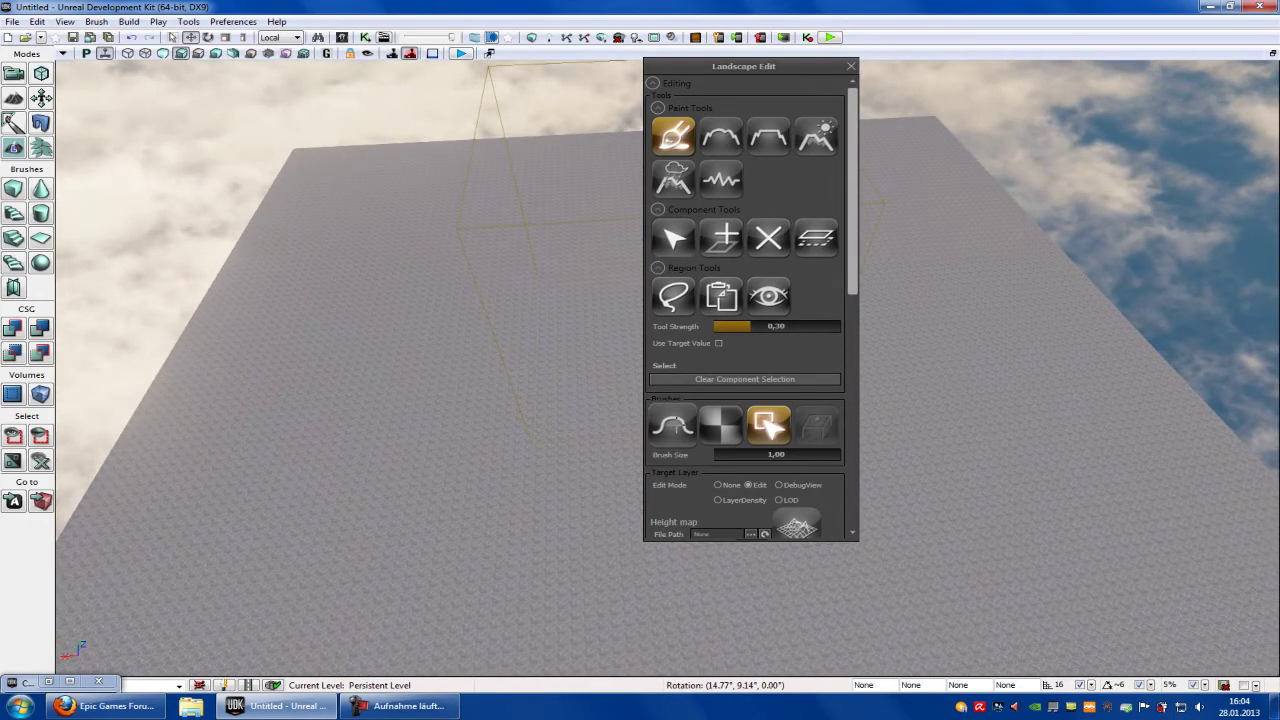
left_click(673, 426)
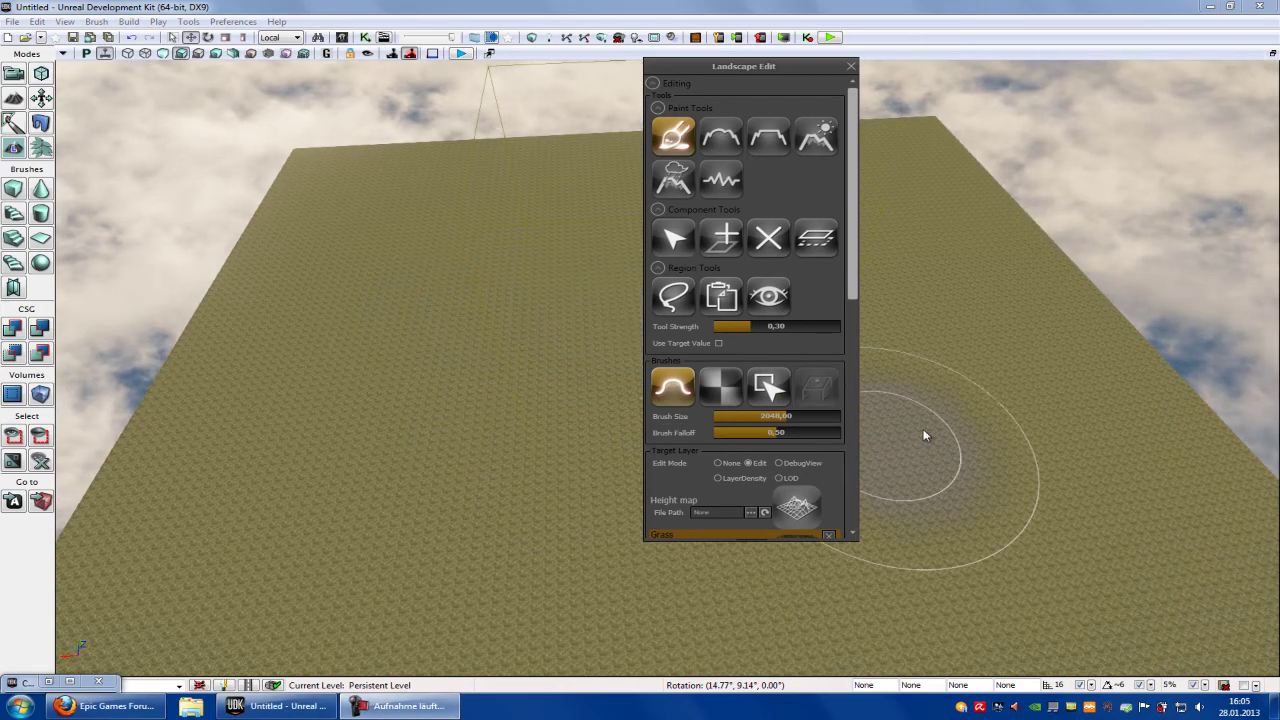
Step: Make the height map the target, move the Landscape Edit window off the terrain, and sculpt a low curved ridge across the landscape
left_click(815, 503)
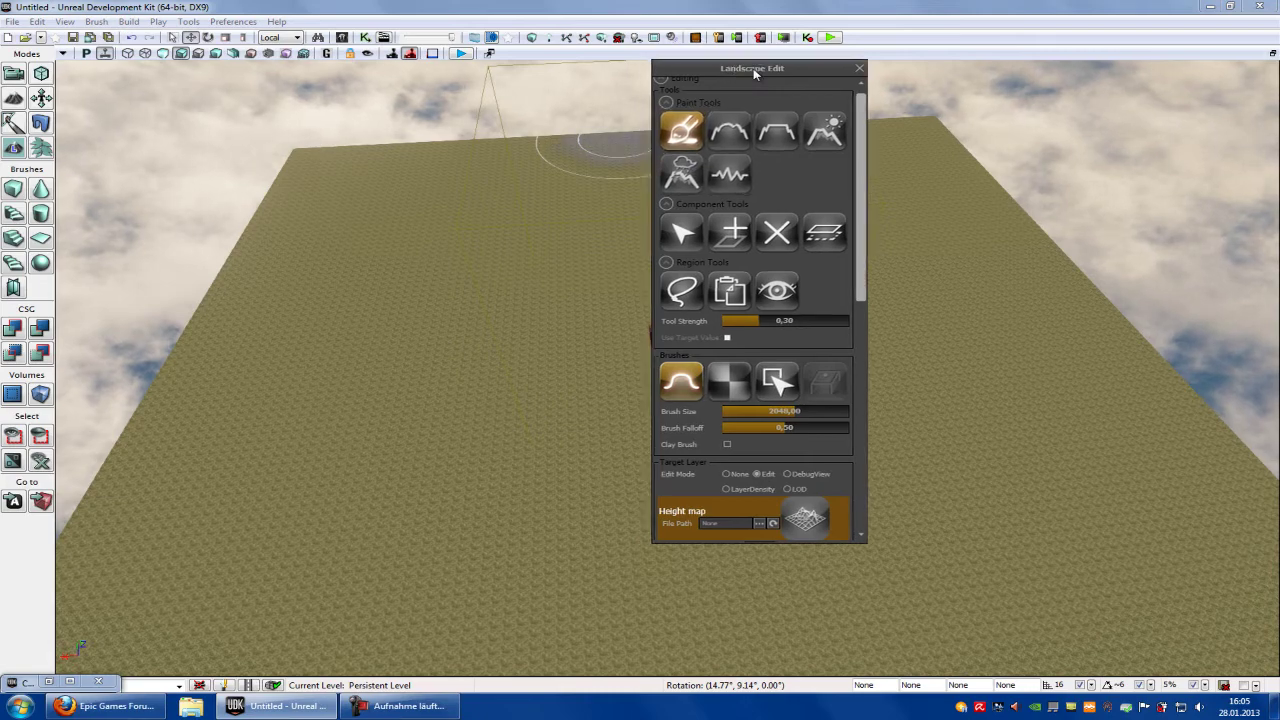
left_click_drag(753, 68, 1072, 168)
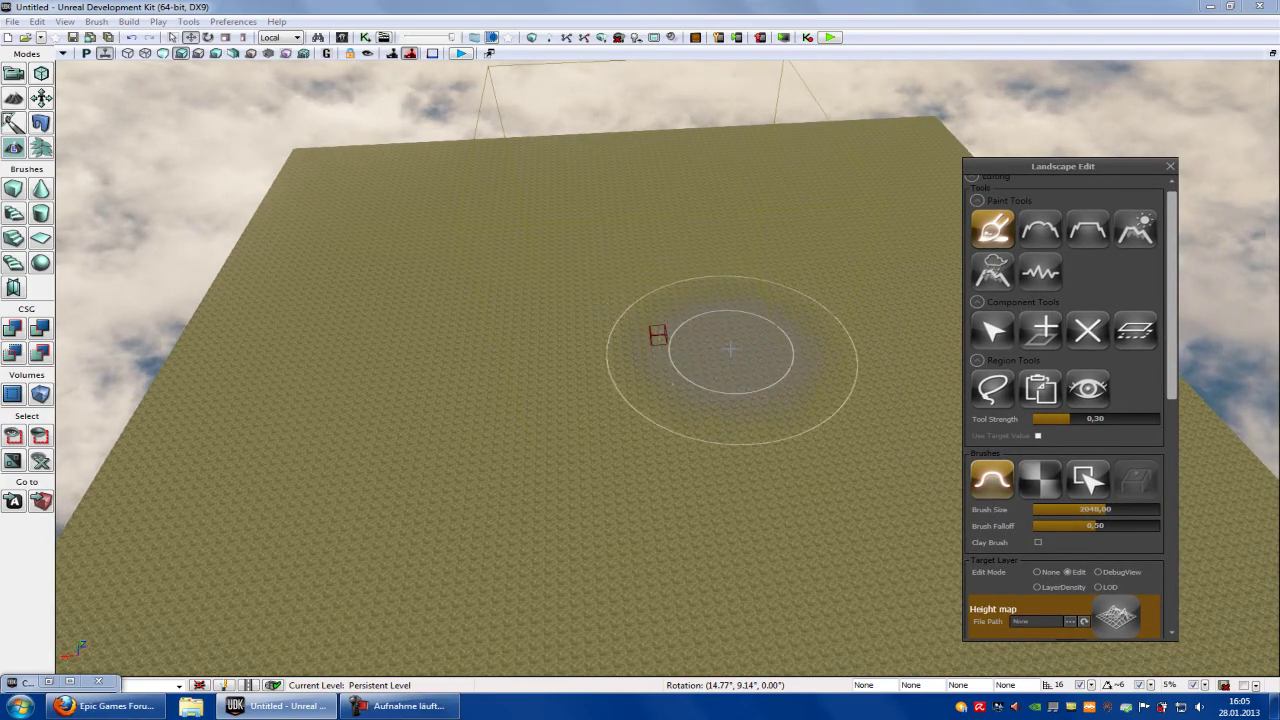
mouse_move(731, 349)
right_mouse_down()
mouse_move(620, 297)
mouse_move(651, 314)
mouse_move(783, 305)
mouse_move(729, 334)
right_mouse_up()
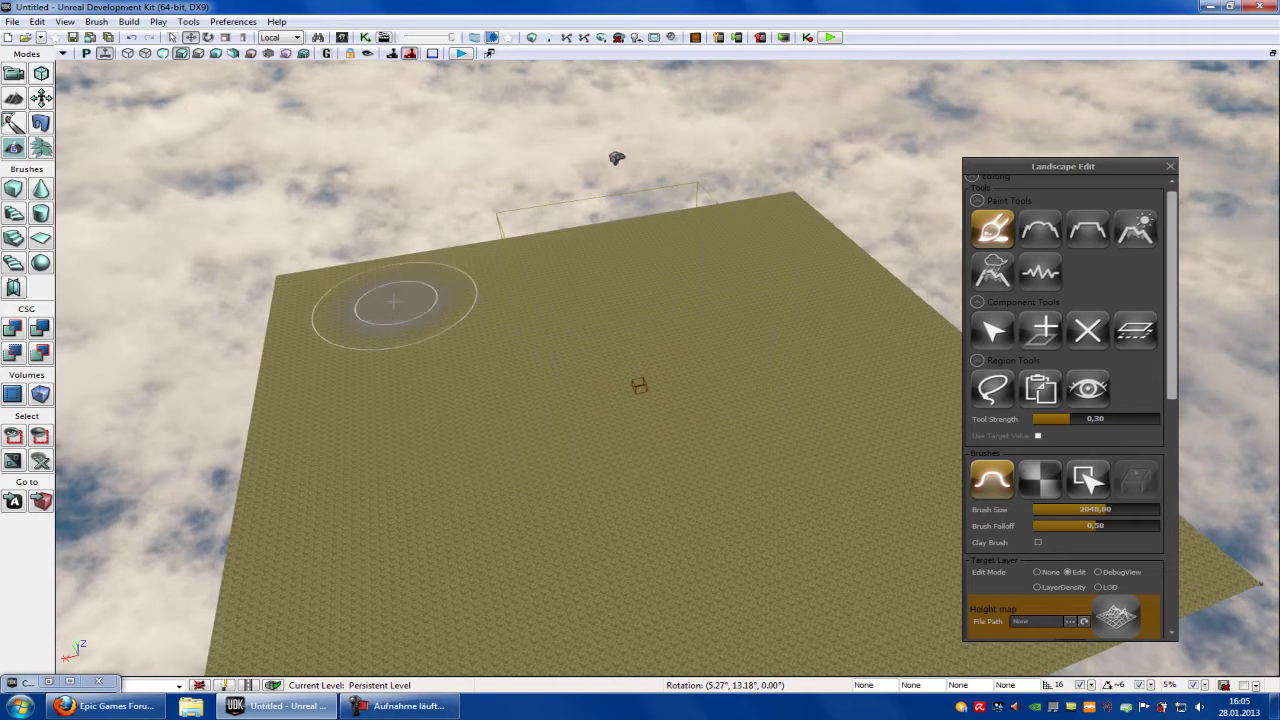
mouse_move(366, 300)
left_mouse_down("ctrl")
mouse_move(854, 491)
mouse_move(937, 349)
mouse_move(925, 315)
left_mouse_up("ctrl")
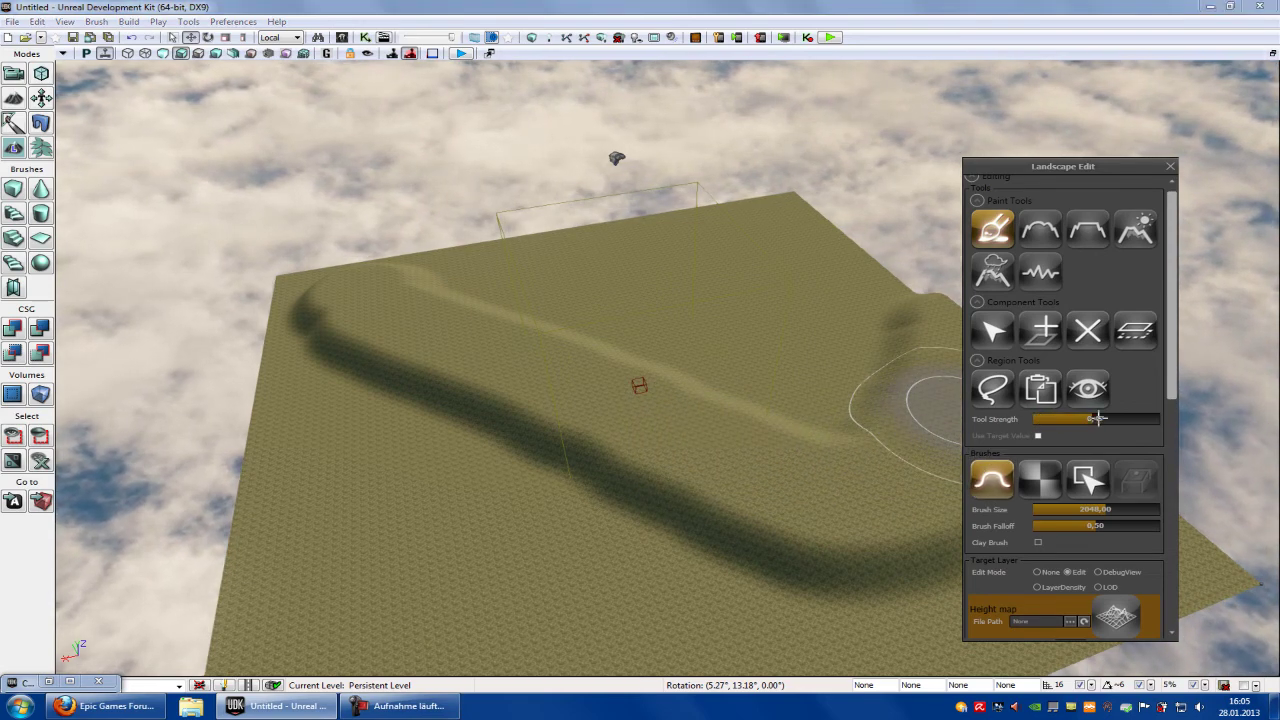
Step: Set the tool strength to 1,00 and raise a tall, steep hill in the middle of the landscape
left_click_drag(1063, 418, 1185, 418)
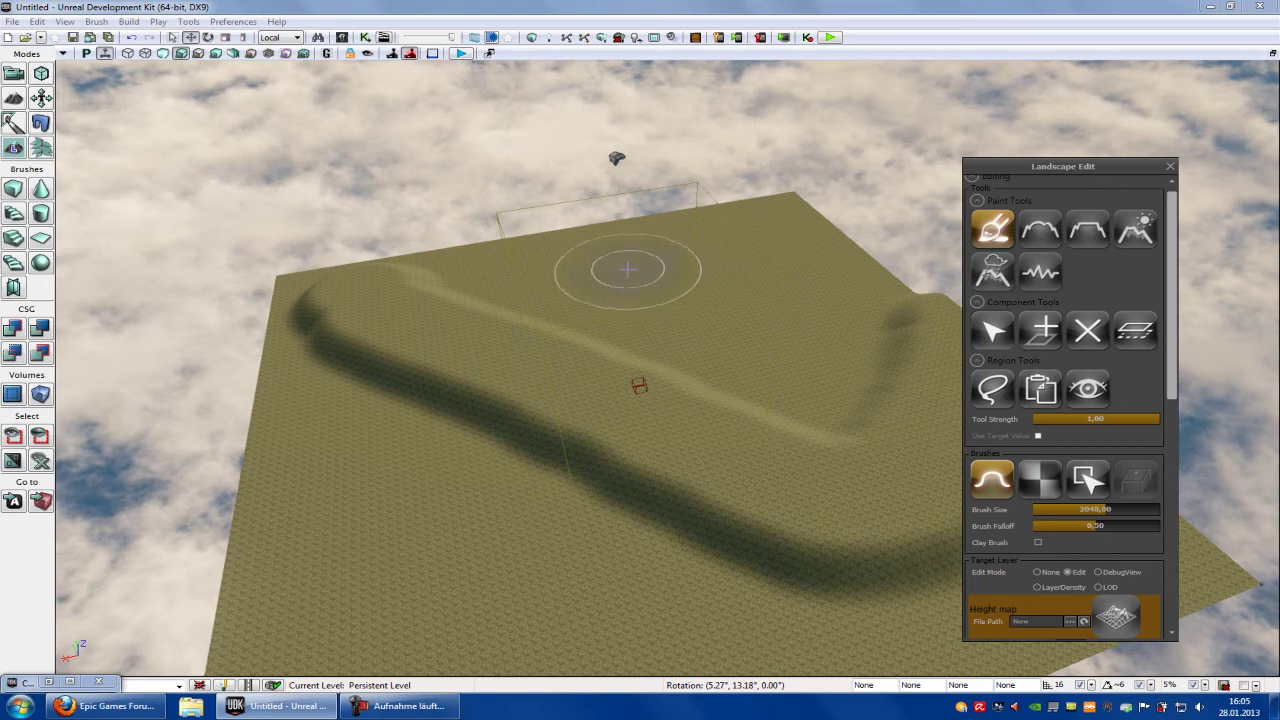
left_click_drag(600, 274, 800, 342, "ctrl")
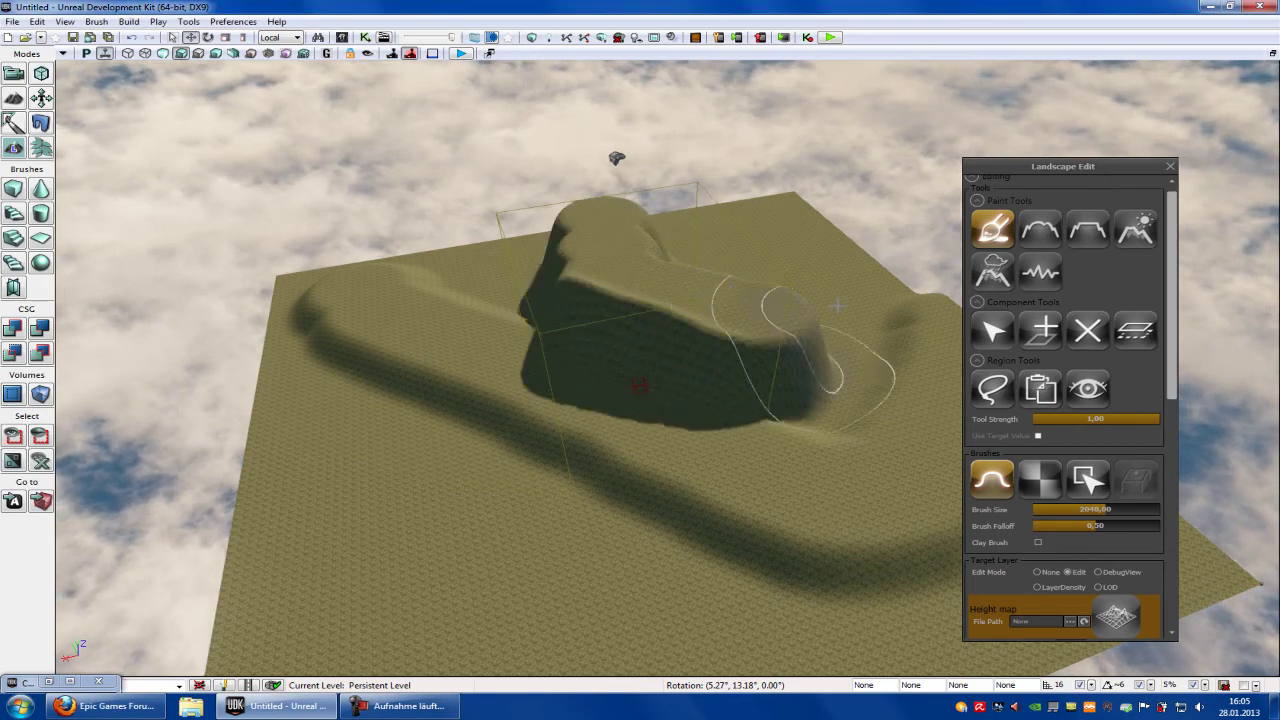
right_click_drag(717, 403, 749, 358)
key("Right")
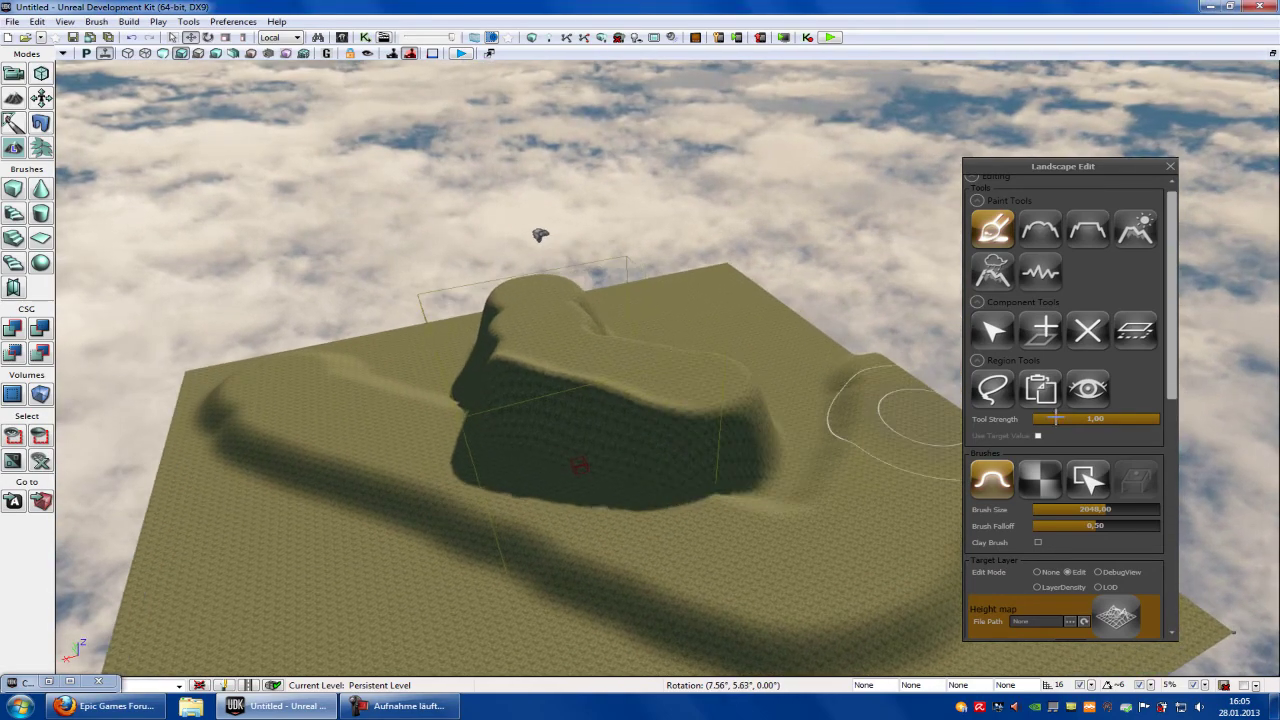
key("Up")
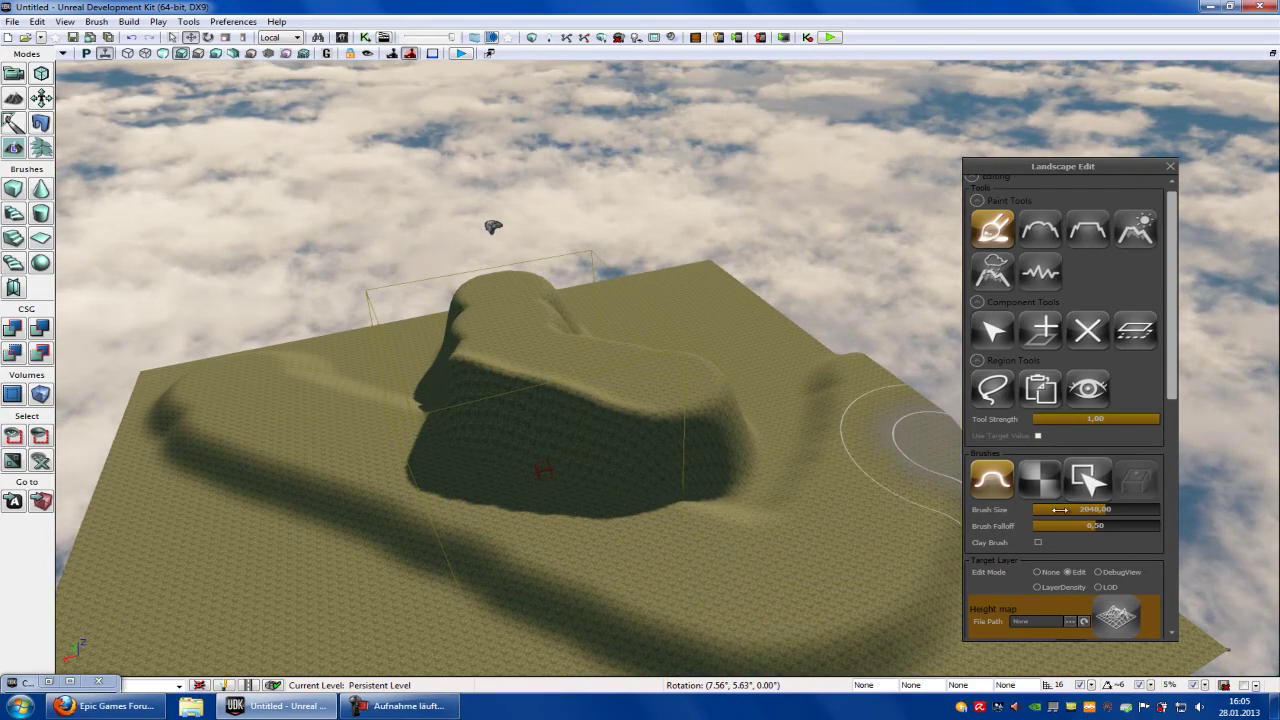
Step: Smooth the steep hill using brush size 8192,00 and a Detail Smooth value of 0,62
left_click_drag(1134, 512, 1190, 514)
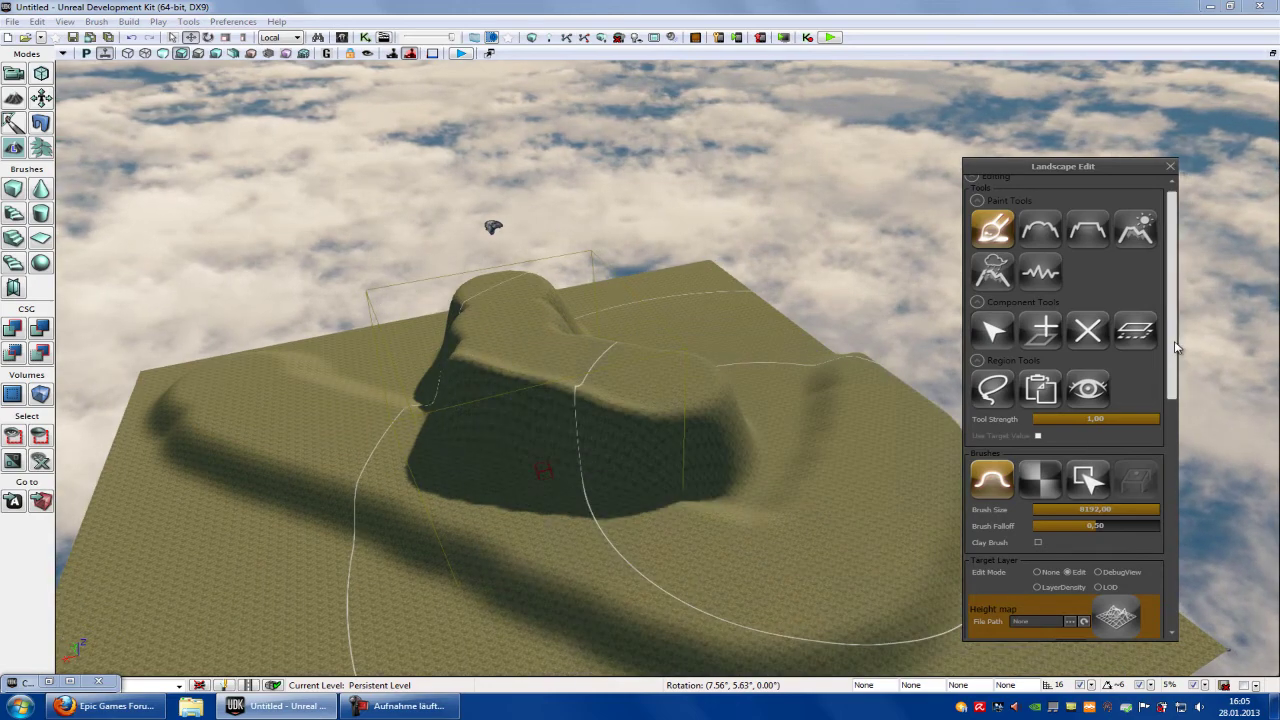
left_click_drag(1173, 346, 1170, 336)
left_click(1052, 235)
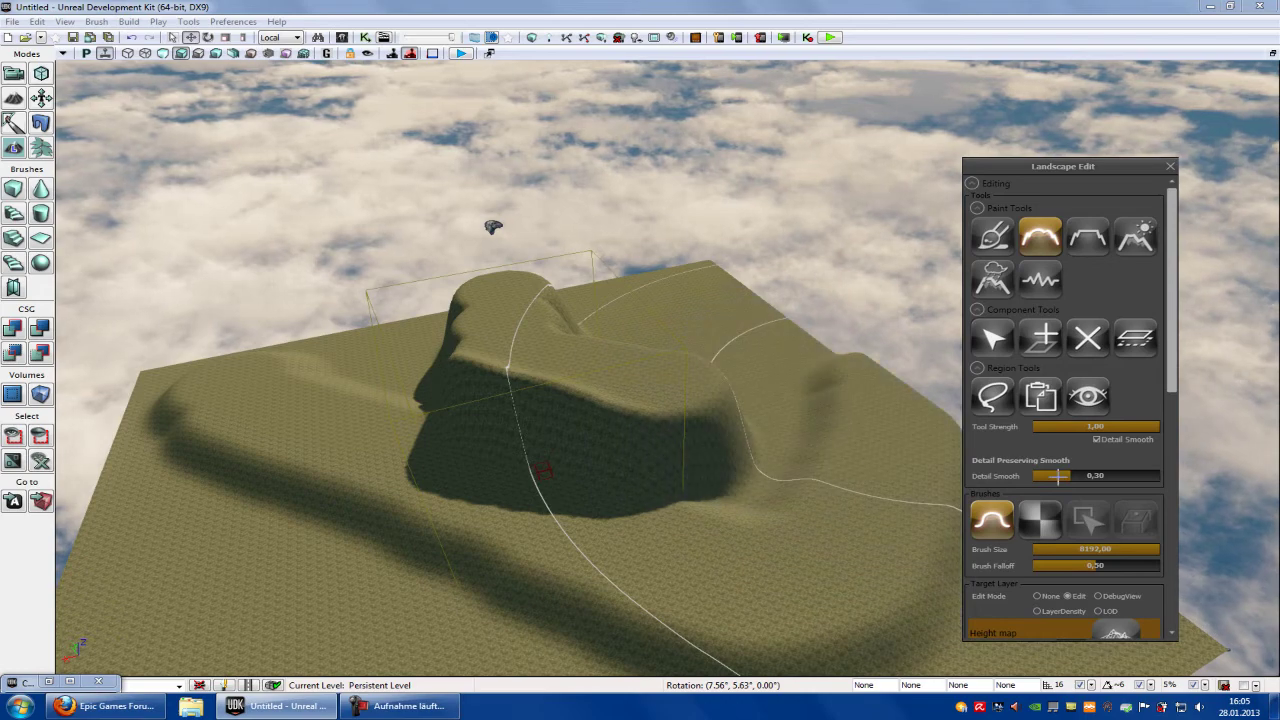
left_click_drag(1074, 475, 1112, 475)
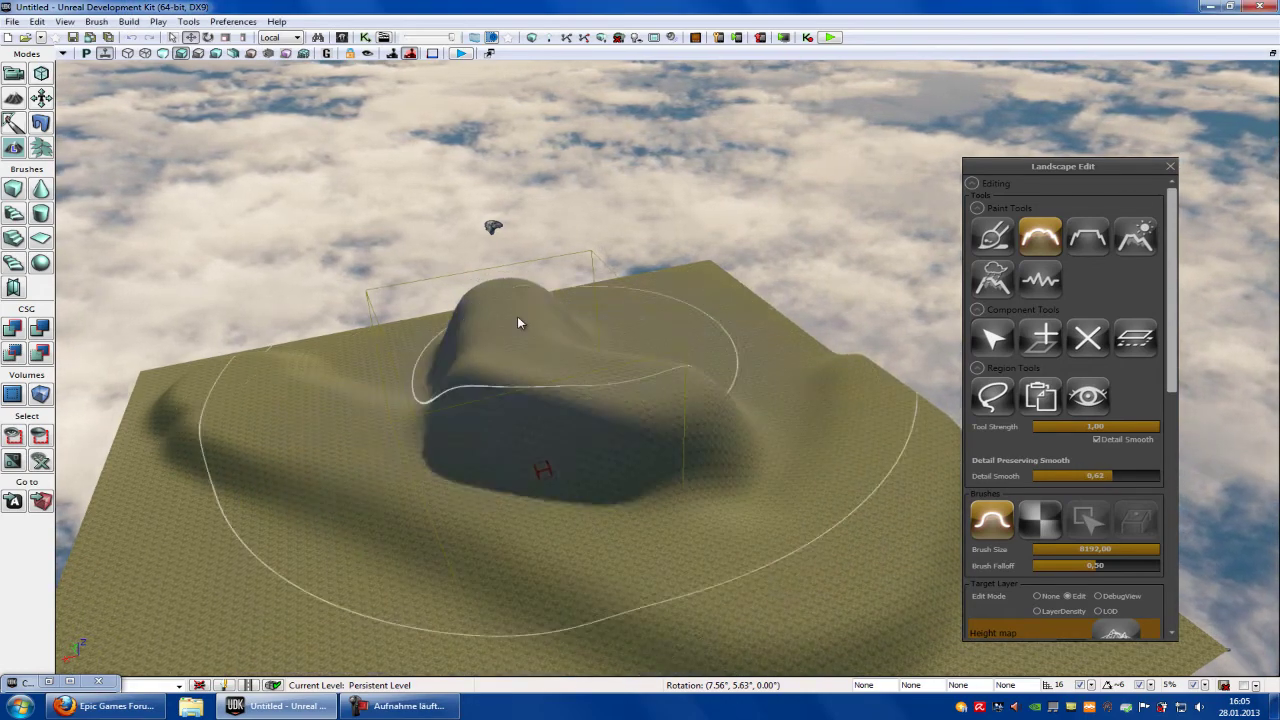
Step: Test-play the level from a spot on the landscape, and exit the preview
right_click(713, 545)
left_click(762, 531)
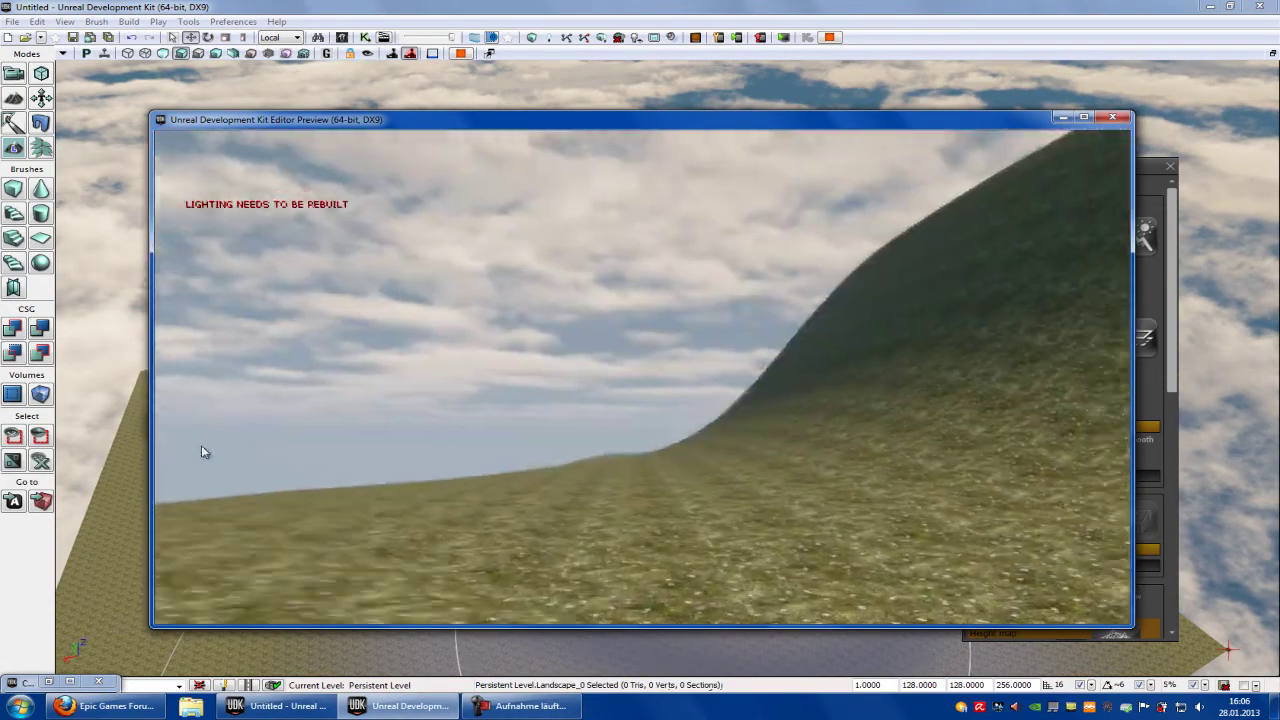
key("Escape")
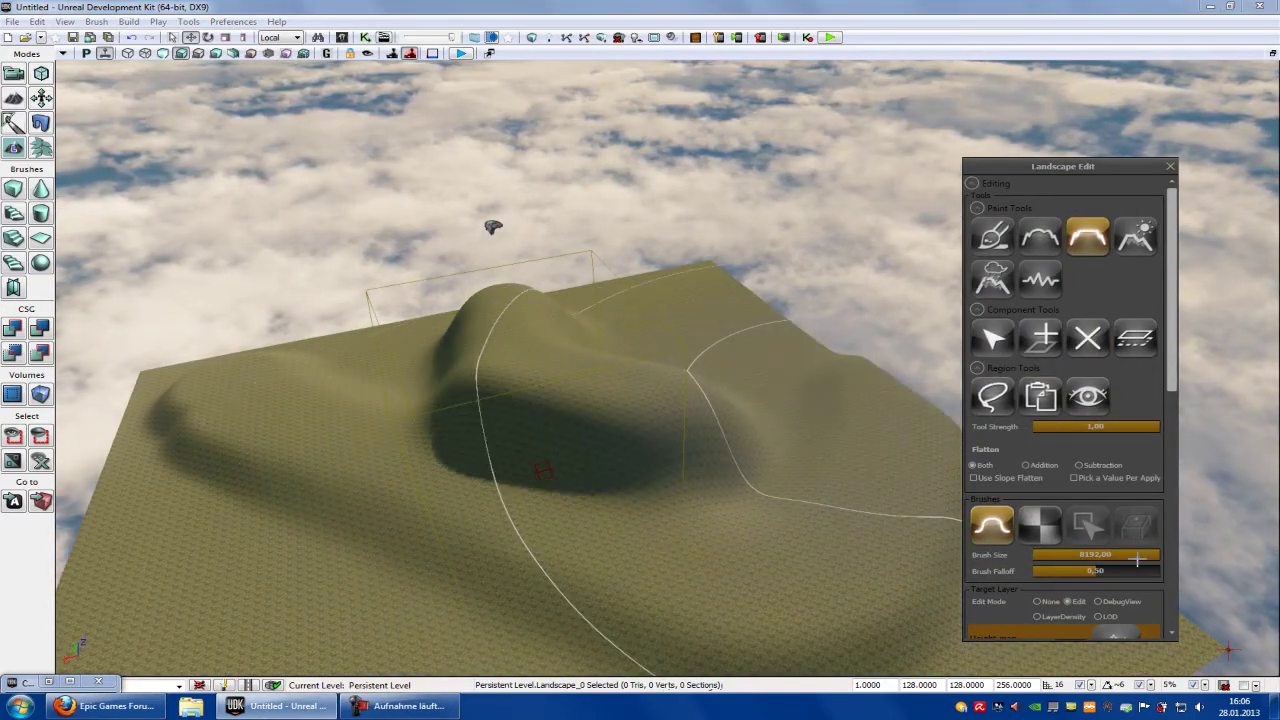
Step: Flatten the terrain beside the hill into a raised plateau using a brush size of about 2300
left_click_drag(1137, 560, 1112, 560)
mouse_move(560, 410)
left_mouse_down("ctrl")
mouse_move(528, 414)
mouse_move(550, 371)
mouse_move(263, 450)
left_mouse_up("ctrl")
left_click_drag(538, 402, 609, 460, "ctrl")
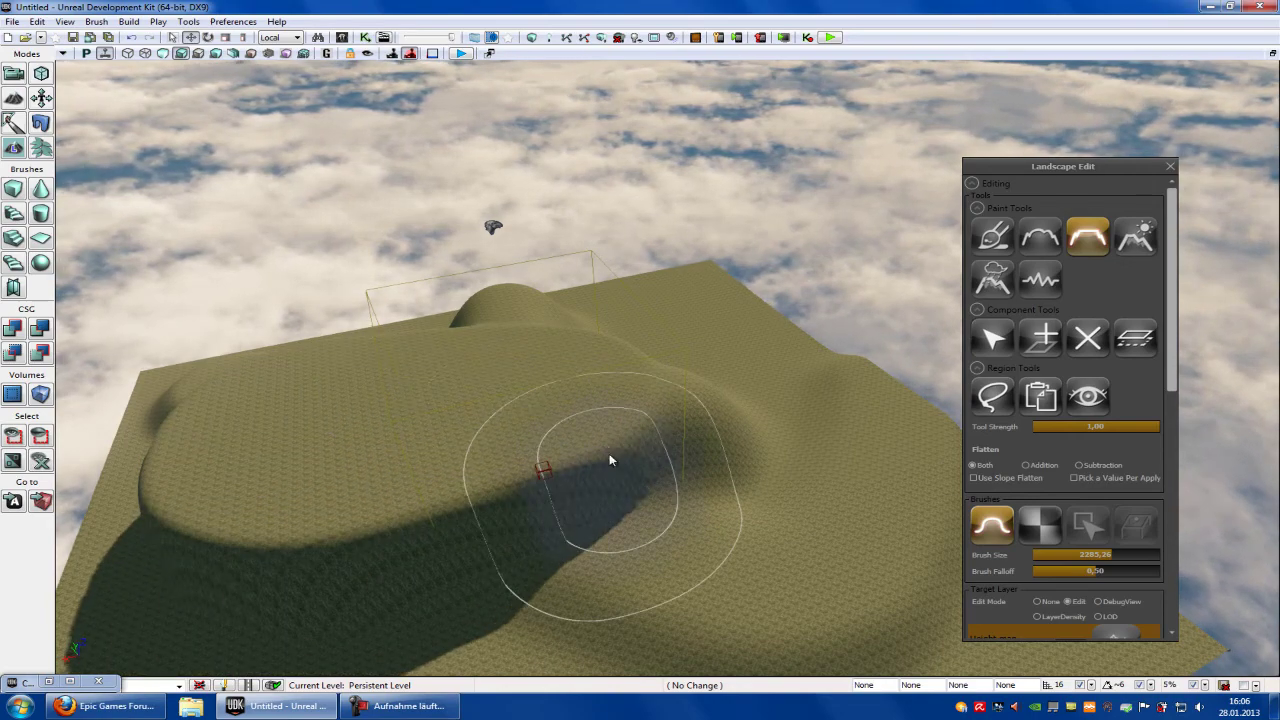
Step: Wear down the plateau and its slopes with several strokes of the Erosion tool
left_click(1137, 240)
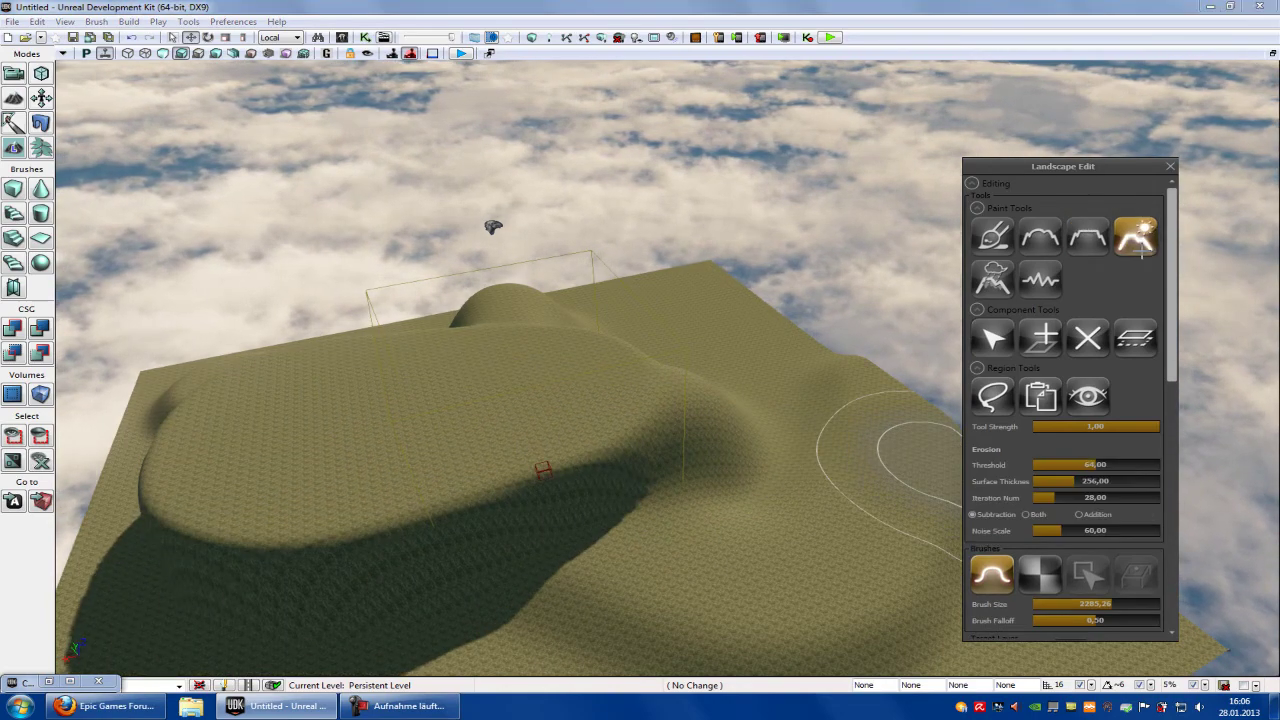
mouse_move(918, 458)
left_mouse_down("ctrl")
mouse_move(529, 457)
mouse_move(543, 414)
mouse_move(586, 429)
mouse_move(418, 506)
mouse_move(296, 410)
left_mouse_up("ctrl")
mouse_move(656, 417)
left_mouse_down("ctrl")
mouse_move(557, 414)
mouse_move(229, 457)
mouse_move(357, 614)
mouse_move(582, 445)
left_mouse_up("ctrl")
left_click_drag(356, 404, 358, 340, "ctrl")
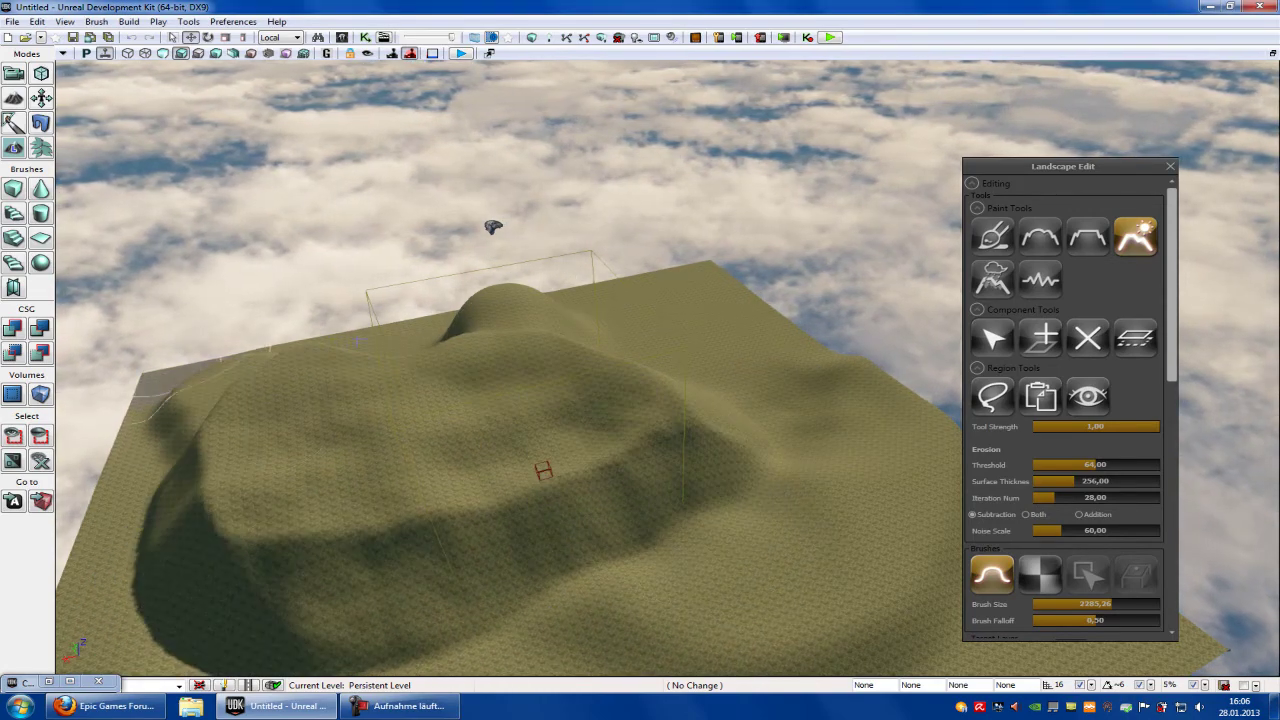
mouse_move(678, 413)
left_mouse_down("ctrl")
mouse_move(537, 557)
mouse_move(784, 497)
left_mouse_up("ctrl")
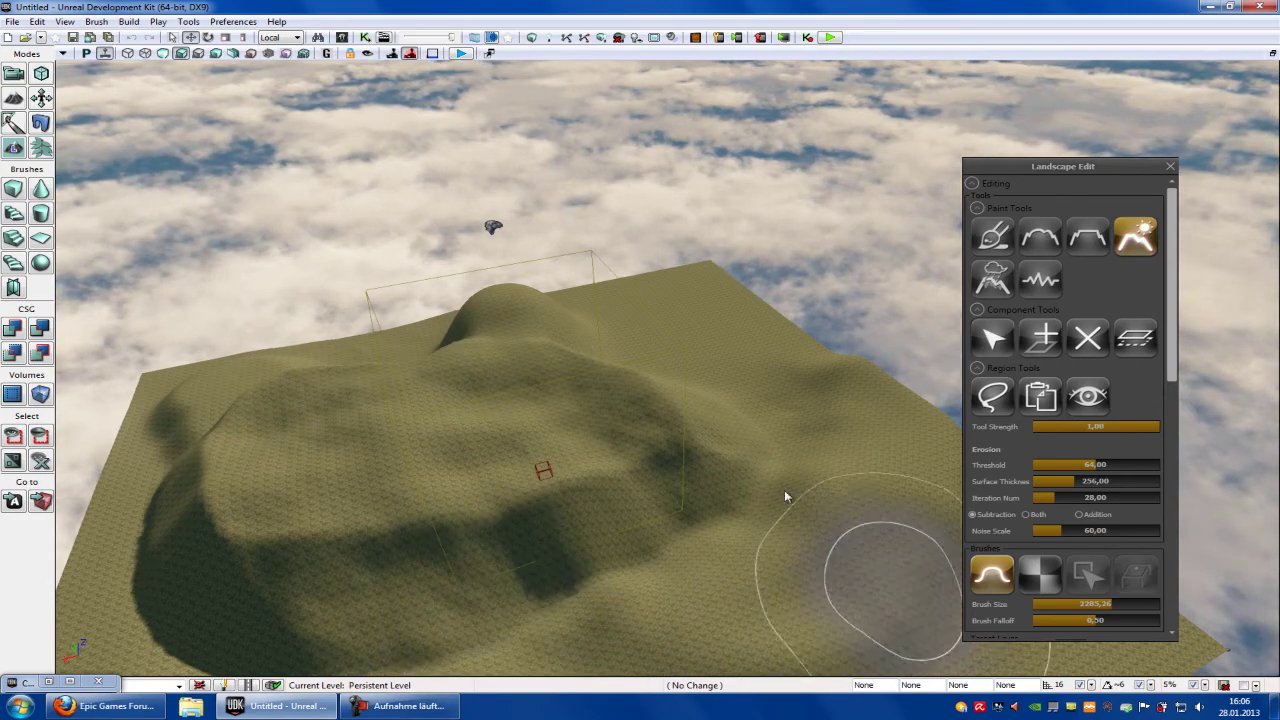
Step: Apply Hydraulic Erosion to the flat ground in front of the plateau
left_click(994, 292)
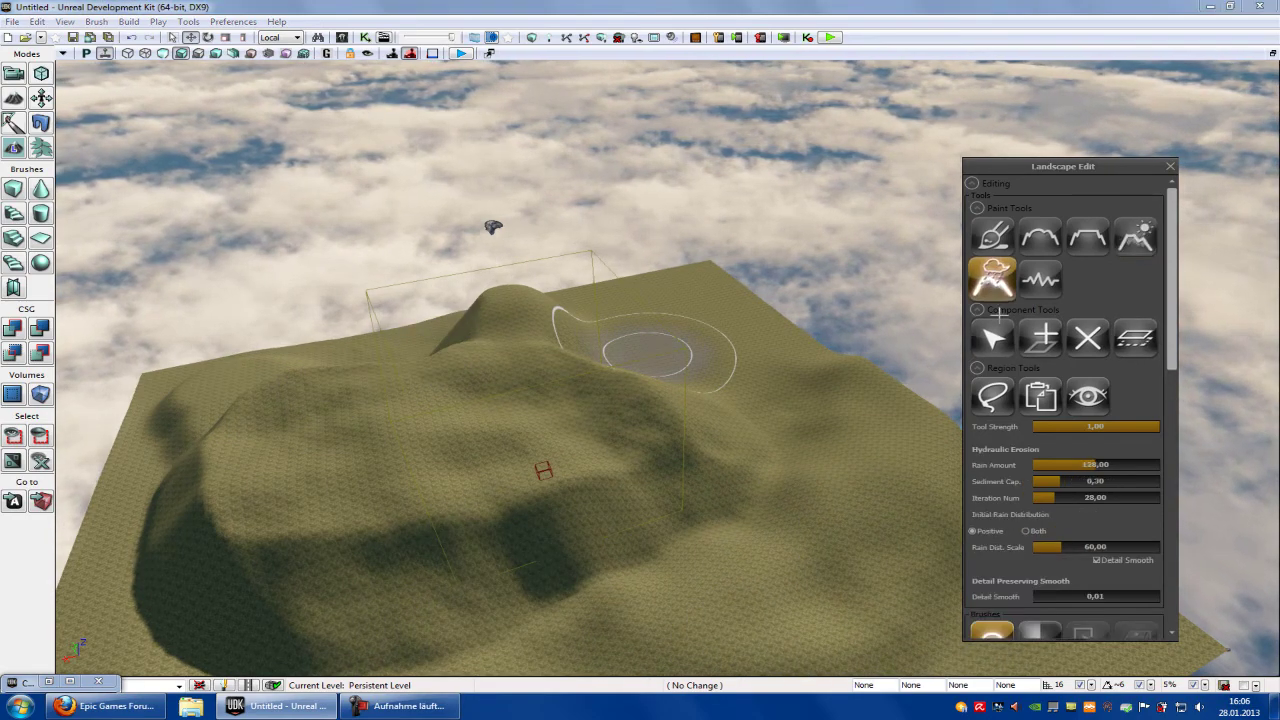
right_click_drag(669, 418, 506, 380)
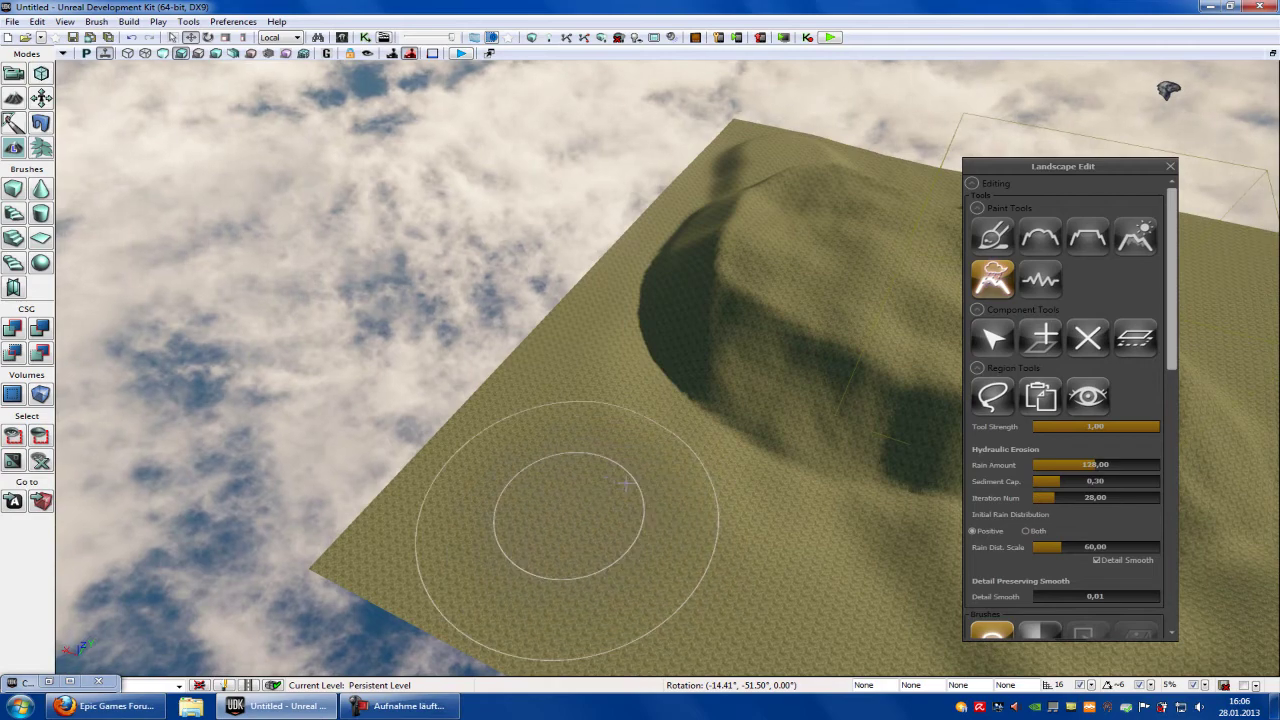
mouse_move(593, 478)
left_mouse_down("ctrl")
mouse_move(528, 471)
mouse_move(804, 545)
mouse_move(670, 541)
left_mouse_up("ctrl")
right_click_drag(670, 541, 905, 460)
Step: Roughen the plateau into uneven peaks and hollows with the Noise tool
left_click(1040, 280)
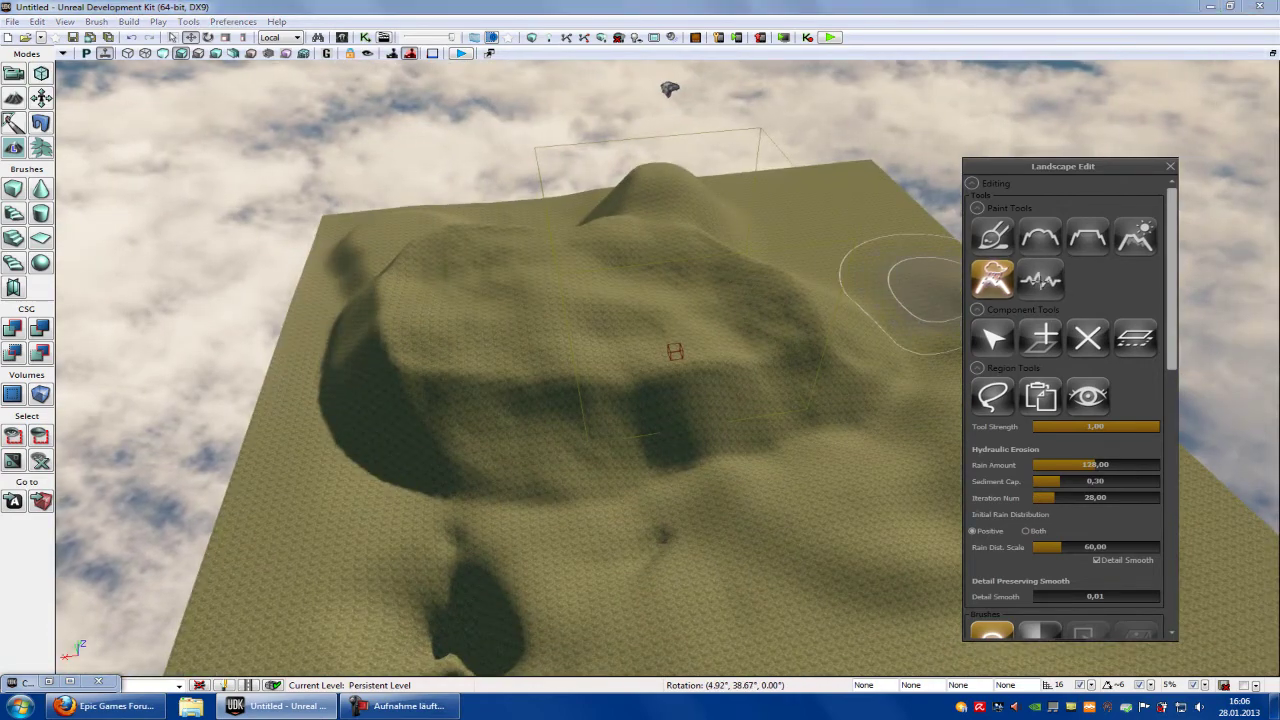
right_click_drag(639, 446, 683, 423)
right_click_drag(680, 354, 640, 474)
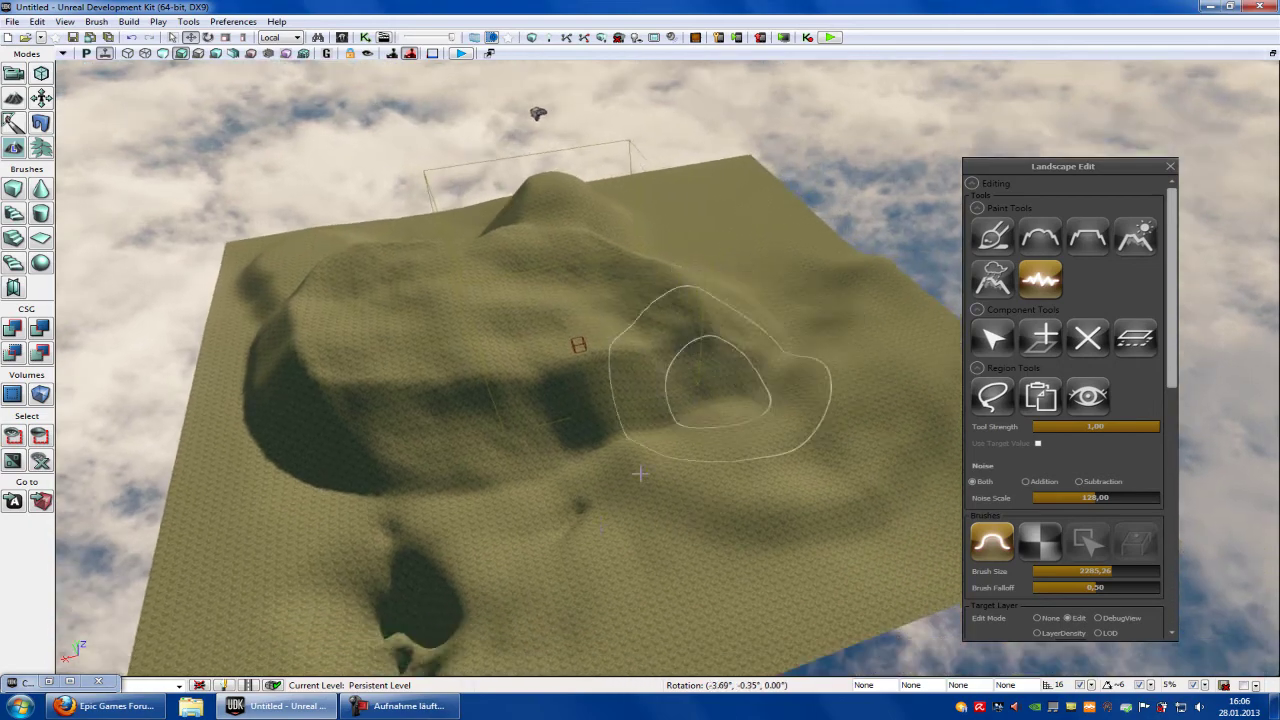
mouse_move(476, 343)
left_mouse_down("ctrl")
mouse_move(557, 286)
mouse_move(1035, 495)
left_mouse_up("ctrl")
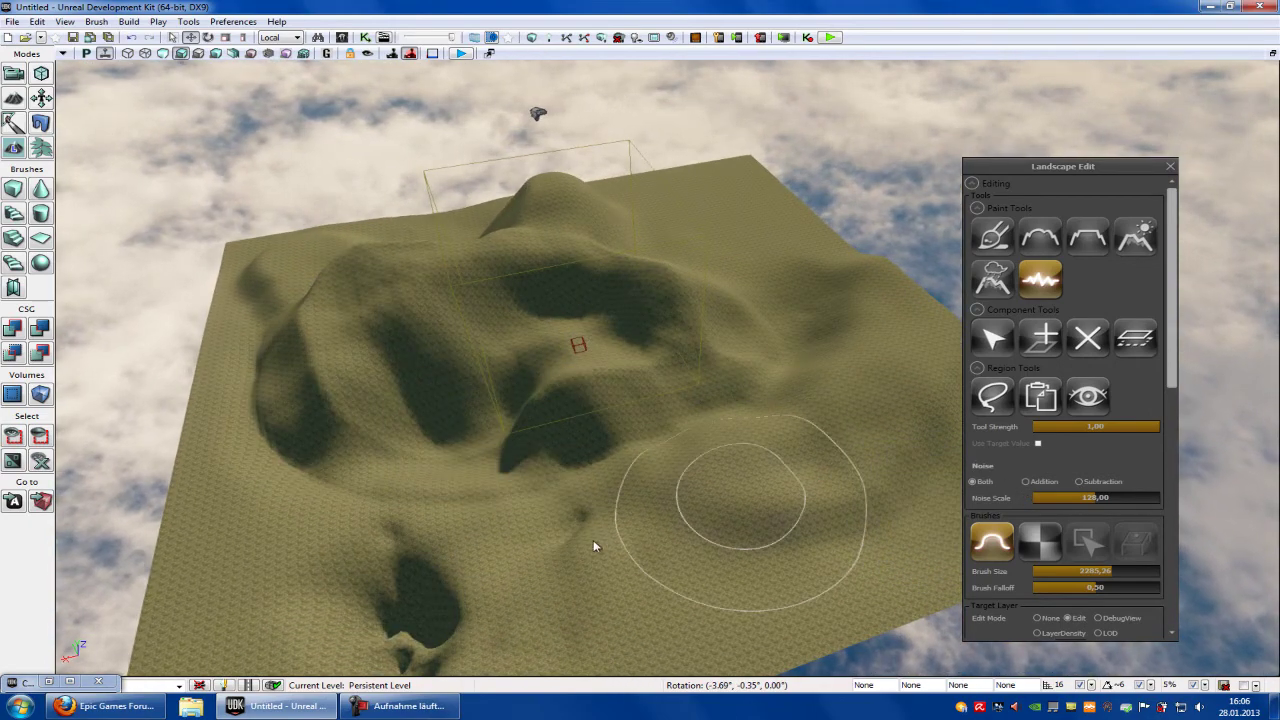
Step: Make Rock the target layer for the Paint tool and paint it over the plateau's upper area with brush size 823,23
mouse_move(593, 546)
right_mouse_down()
mouse_move(671, 512)
mouse_move(485, 508)
right_mouse_up()
scroll(906, 457, "up", 4)
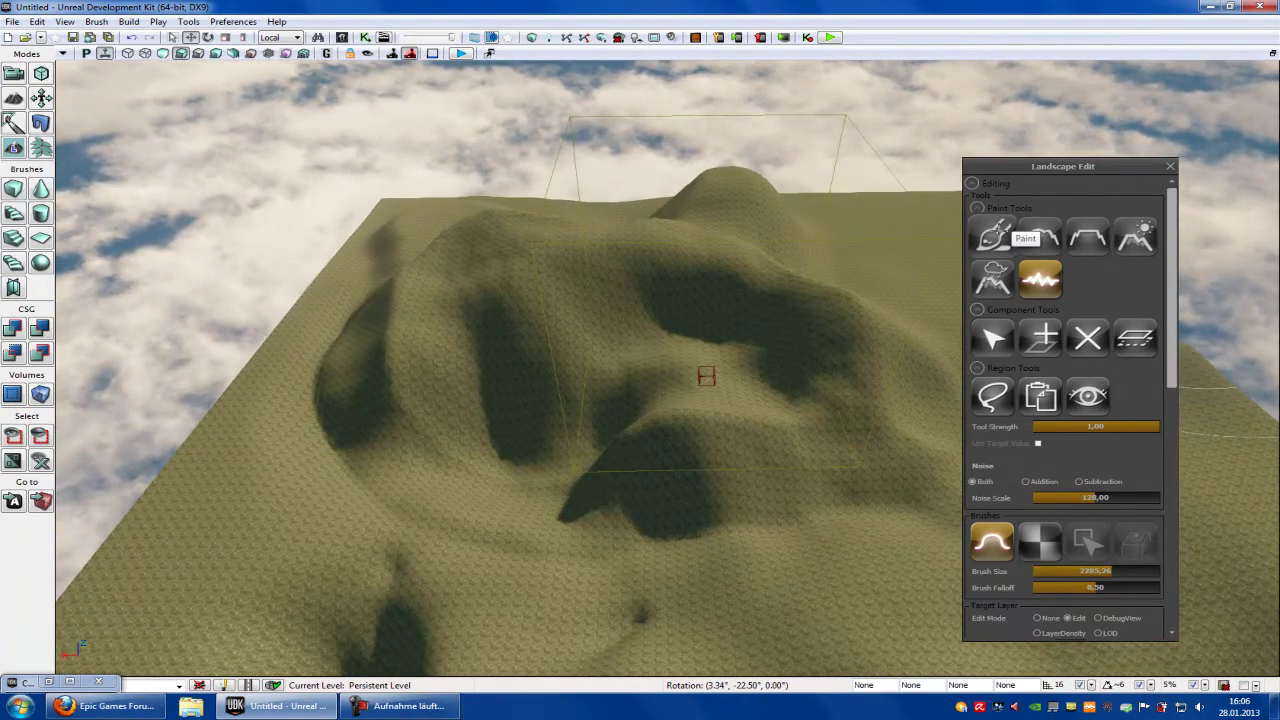
mouse_move(1173, 265)
left_mouse_down()
mouse_move(1155, 374)
mouse_move(1173, 364)
mouse_move(1169, 296)
left_mouse_up()
scroll(1155, 380, "down", 3)
scroll(1112, 424, "down", 1)
left_click(1116, 420)
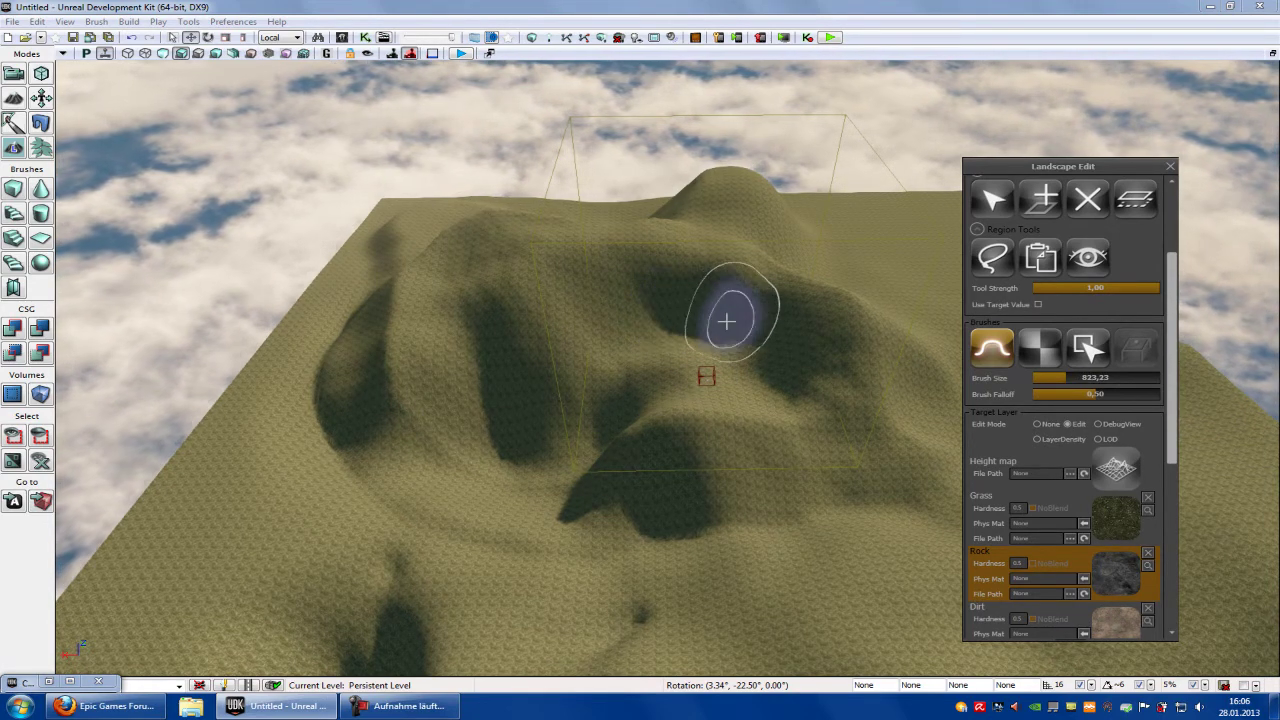
left_click_drag(725, 318, 687, 312, "ctrl")
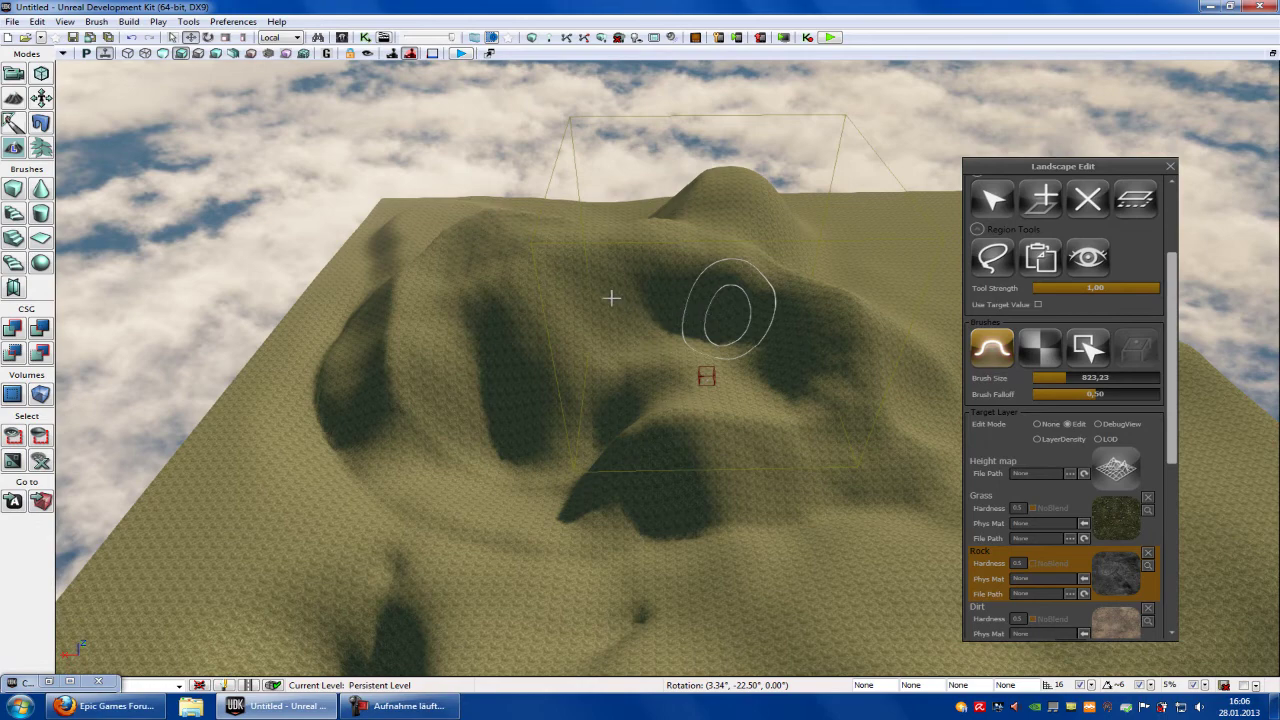
mouse_move(598, 304)
left_mouse_down("ctrl")
mouse_move(673, 303)
mouse_move(449, 263)
mouse_move(559, 229)
left_mouse_up("ctrl")
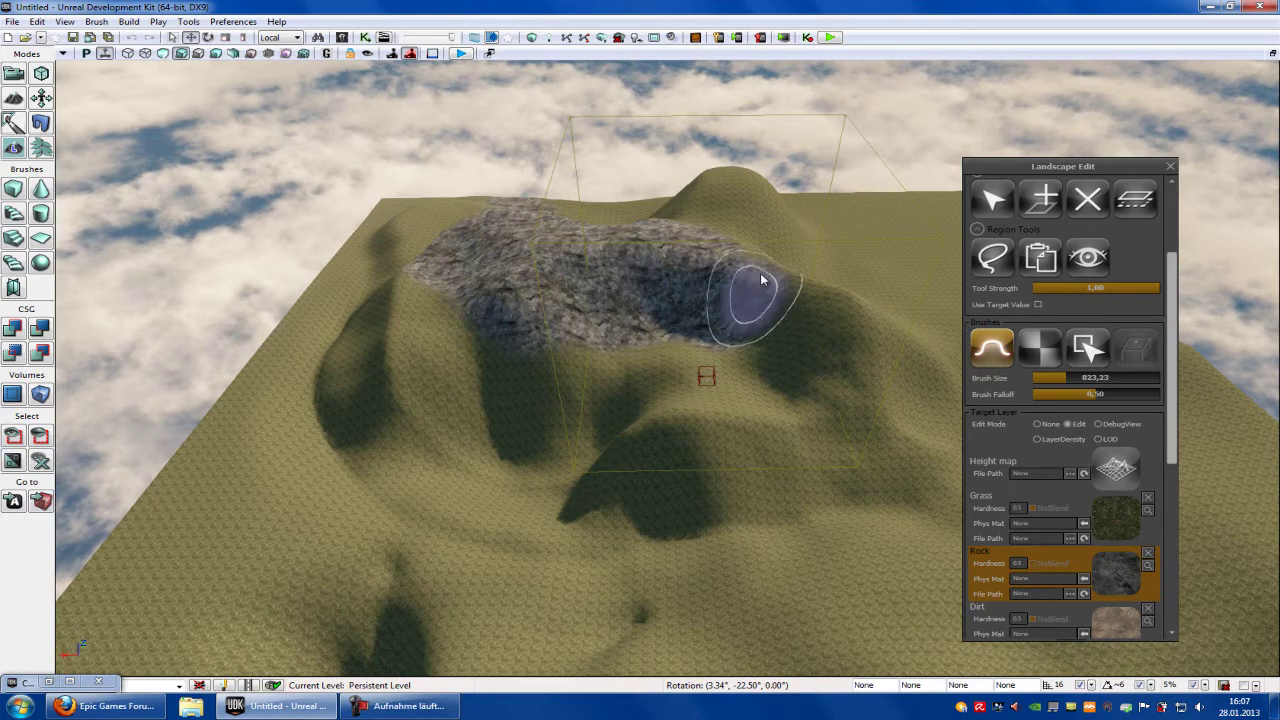
Step: Enlarge the brush to about 2543 and cover the rest of the hills with Rock
mouse_move(676, 282)
right_mouse_down()
mouse_move(634, 363)
mouse_move(866, 434)
right_mouse_up()
left_click_drag(1054, 377, 1119, 383)
mouse_move(650, 543)
right_mouse_down()
mouse_move(640, 311)
mouse_move(729, 557)
mouse_move(486, 457)
mouse_move(430, 400)
right_mouse_up()
mouse_move(430, 400)
left_mouse_down("ctrl")
mouse_move(400, 357)
mouse_move(360, 371)
mouse_move(691, 571)
mouse_move(262, 556)
mouse_move(714, 371)
mouse_move(429, 314)
mouse_move(257, 657)
mouse_move(700, 540)
left_mouse_up("ctrl")
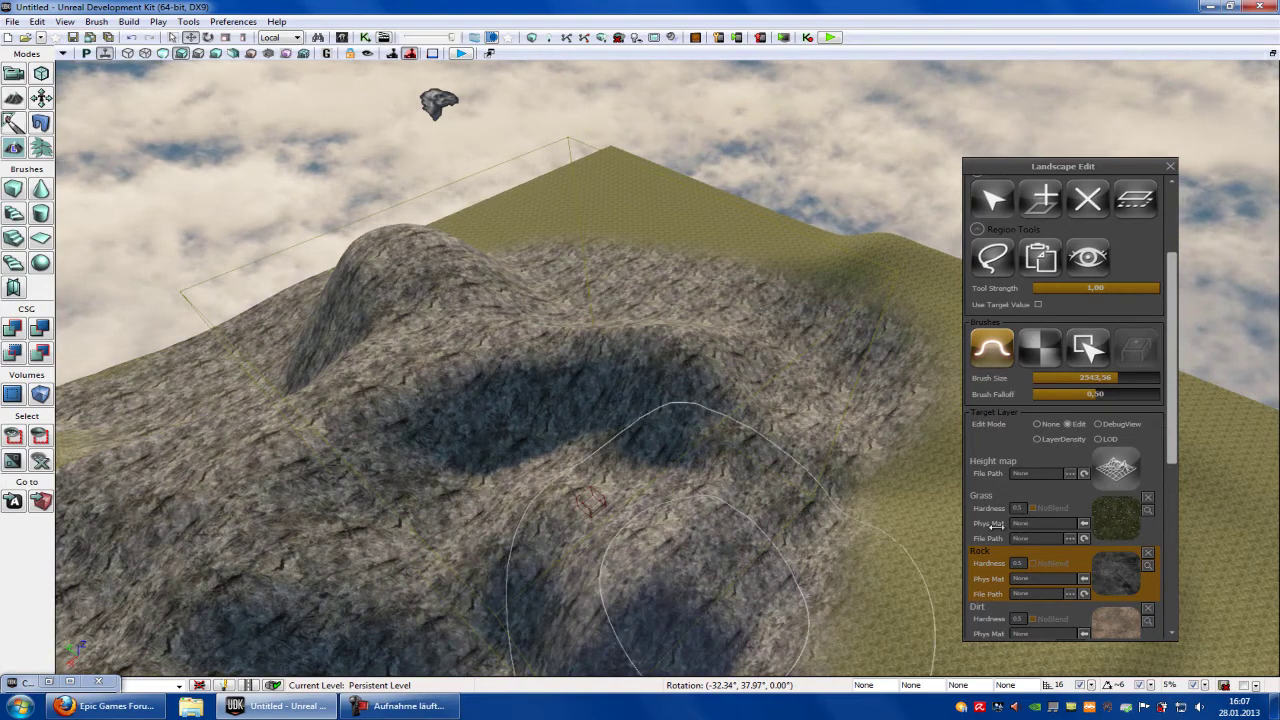
Step: Make Dirt the target layer and paint a band of it around the rocky hills with brush size 1288,77
scroll(1100, 590, "down", 2)
left_click(1112, 622)
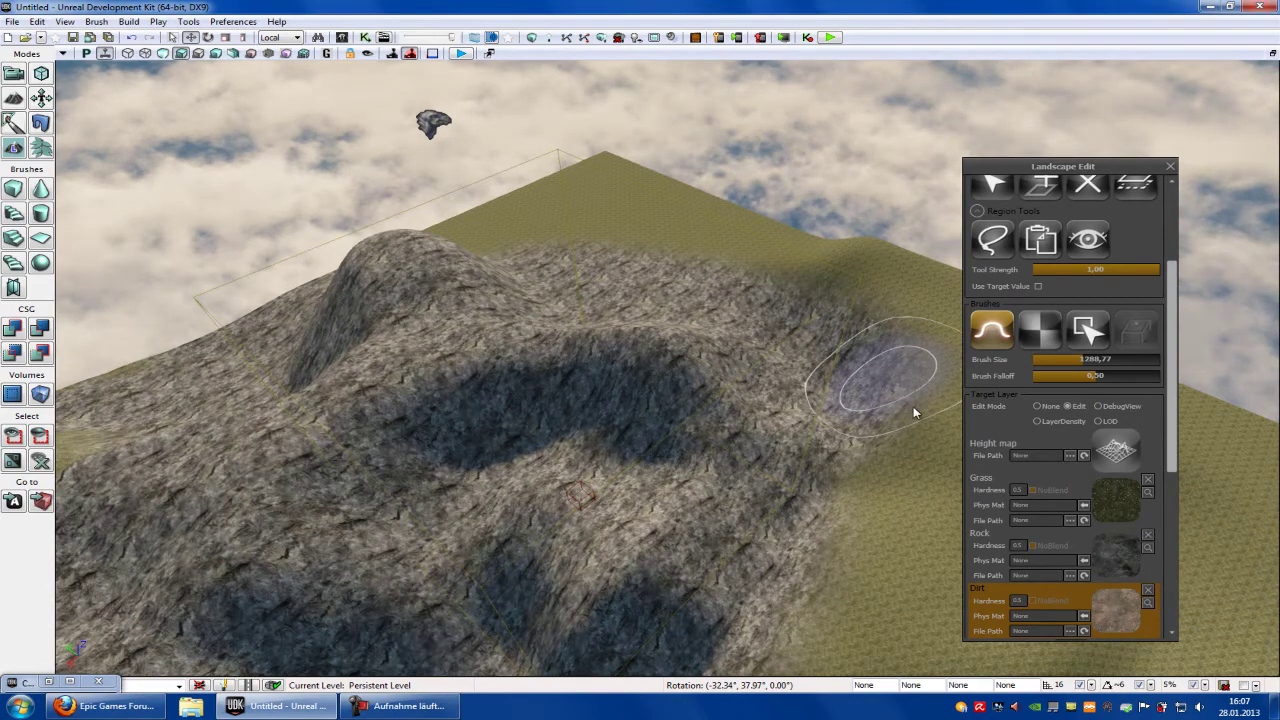
left_click_drag(828, 326, 503, 254)
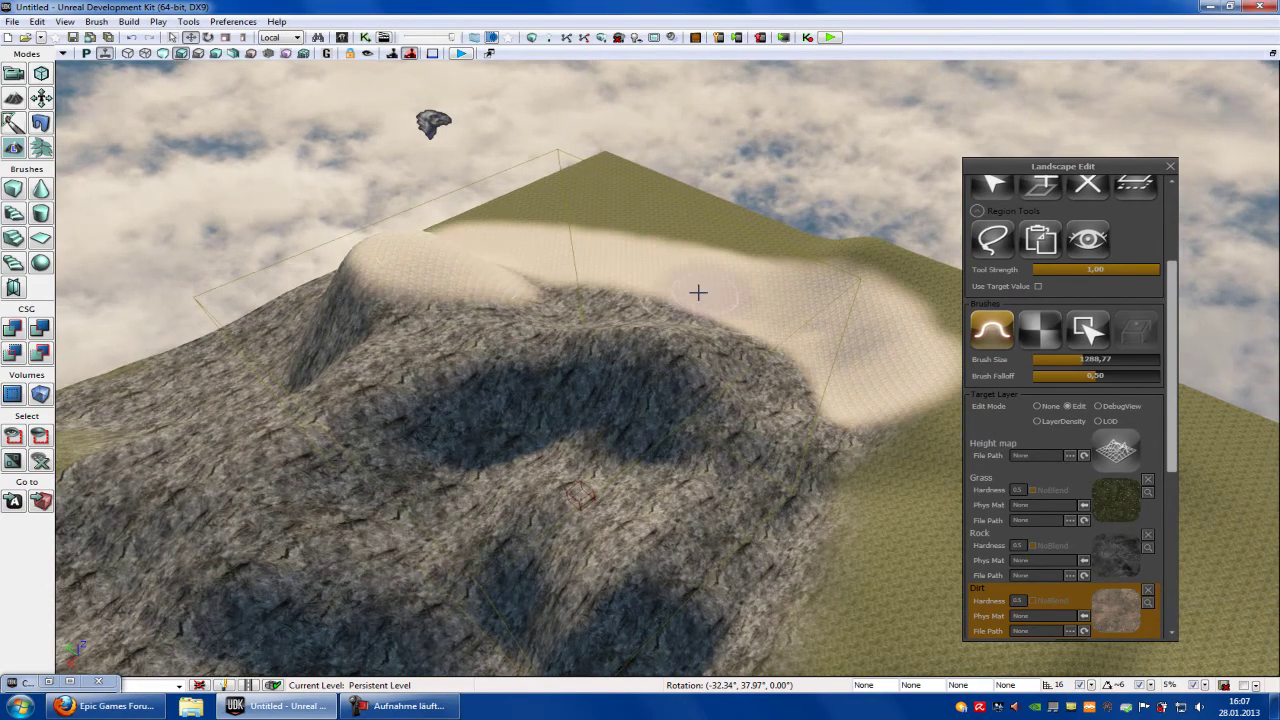
right_click_drag(698, 292, 545, 230)
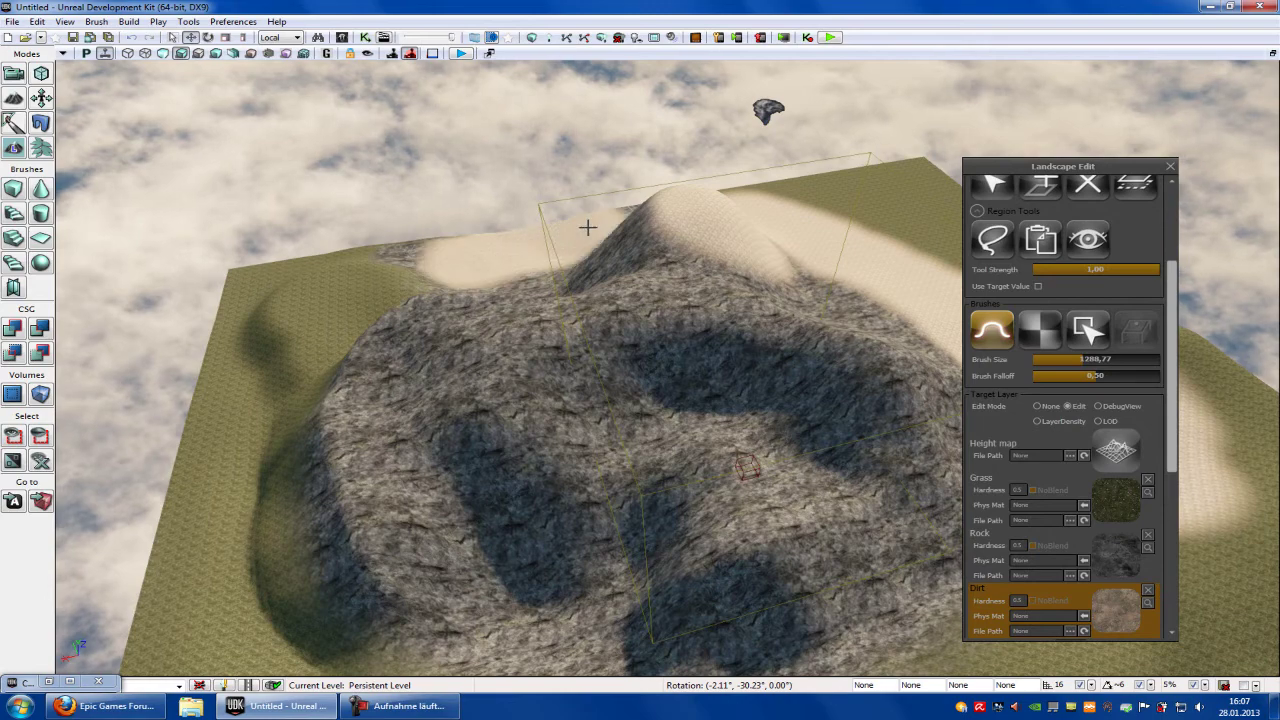
mouse_move(277, 354)
right_mouse_down()
mouse_move(386, 343)
mouse_move(640, 420)
mouse_move(908, 443)
mouse_move(590, 240)
right_mouse_up()
mouse_move(590, 240)
left_mouse_down()
mouse_move(586, 340)
mouse_move(356, 676)
left_mouse_up()
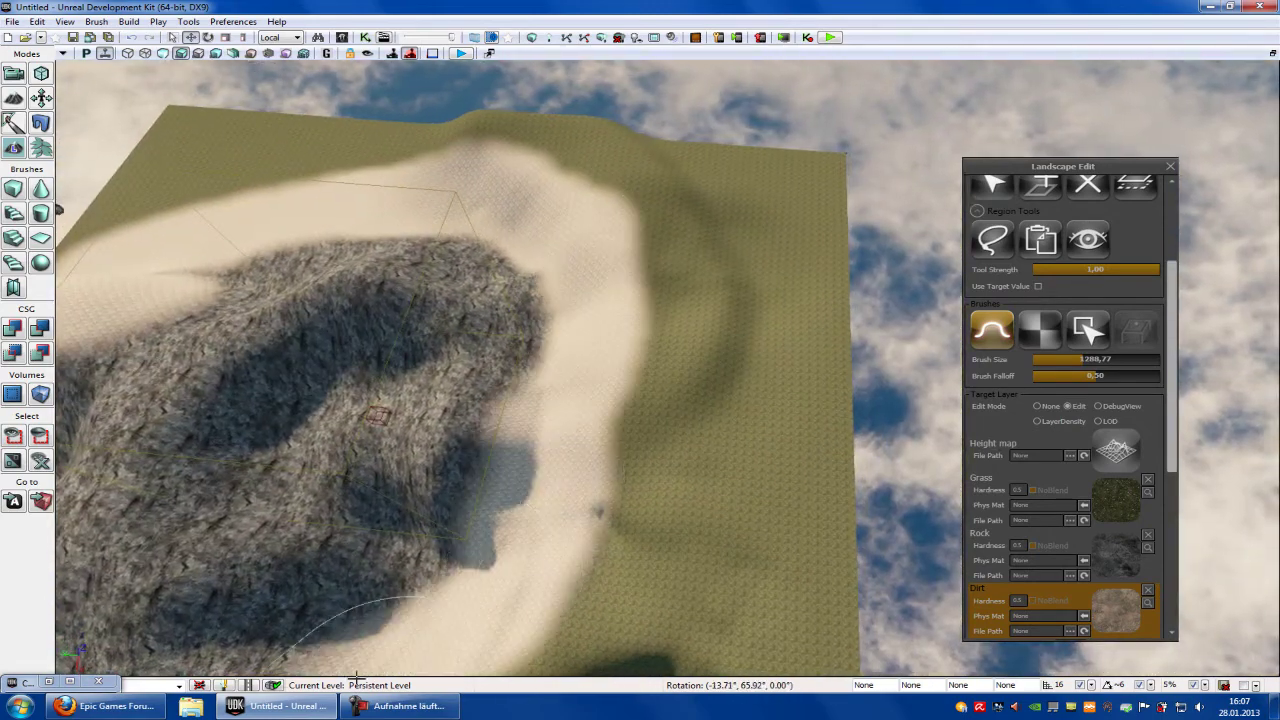
right_click_drag(321, 603, 471, 537)
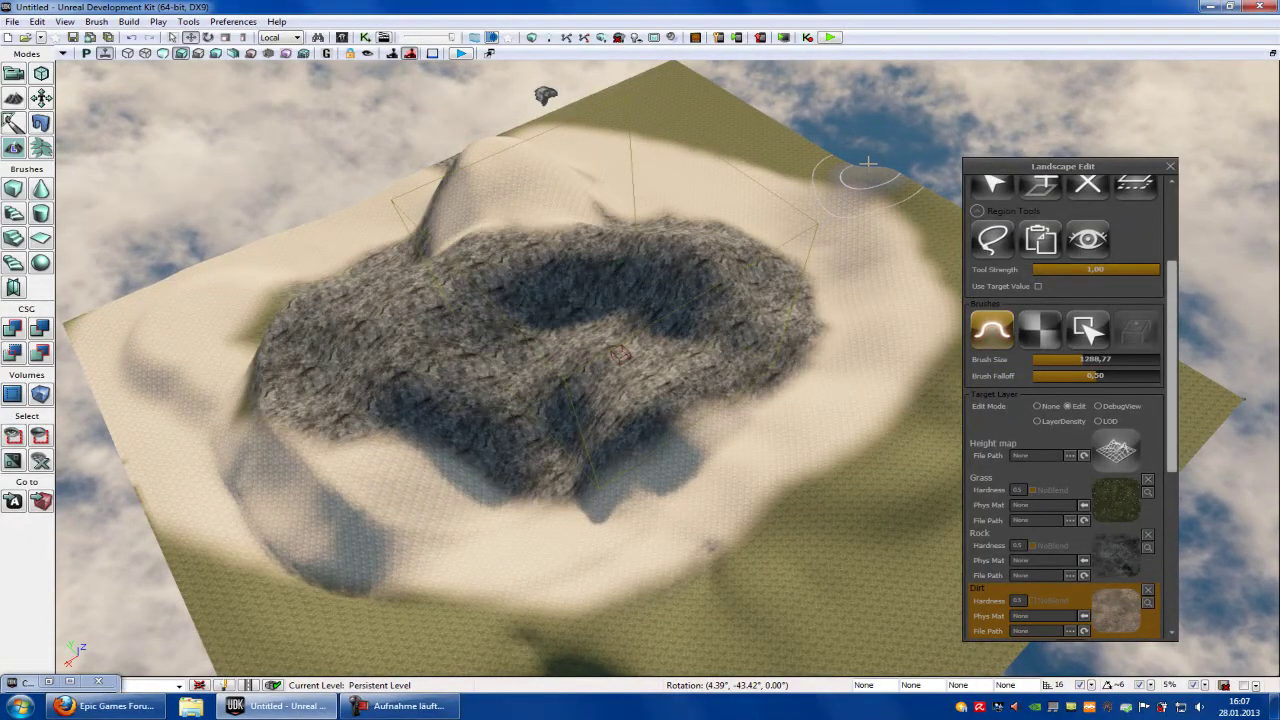
Step: Preview the painted landscape in play mode from two spots on the Dirt band beside the rocky hills, ending each preview
right_click(792, 449)
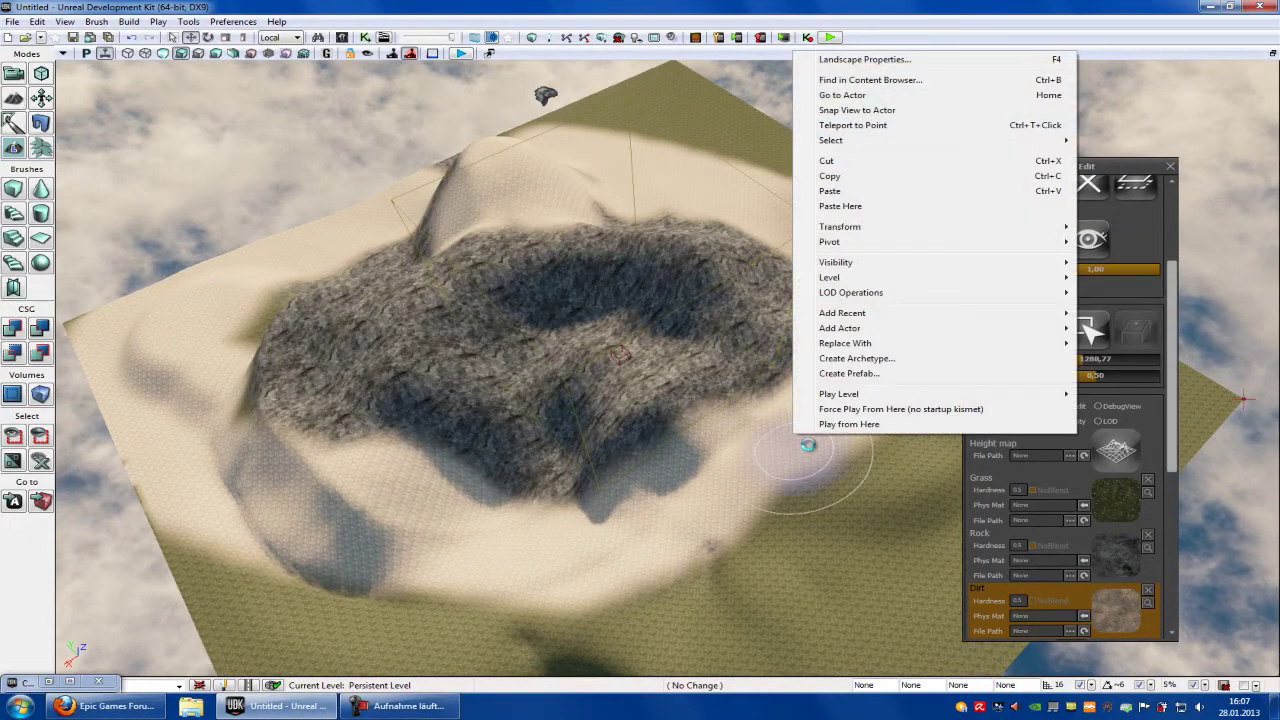
left_click(856, 424)
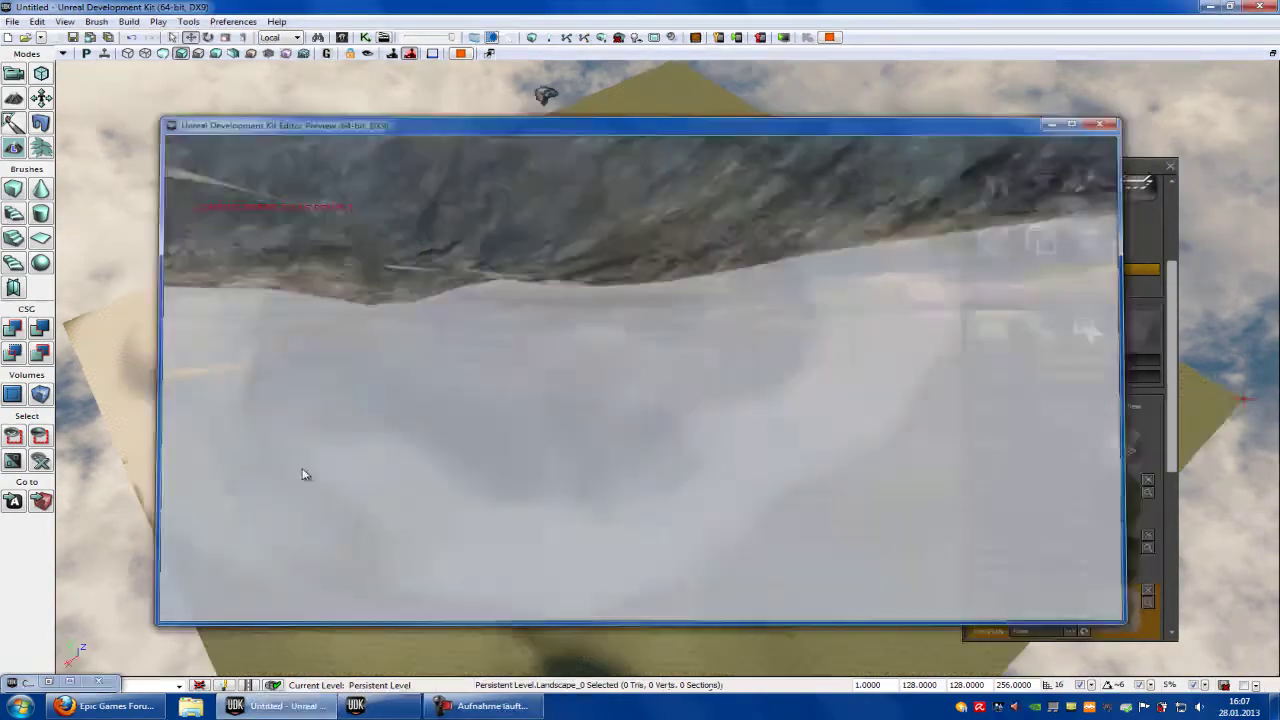
key("Escape")
right_click(711, 523)
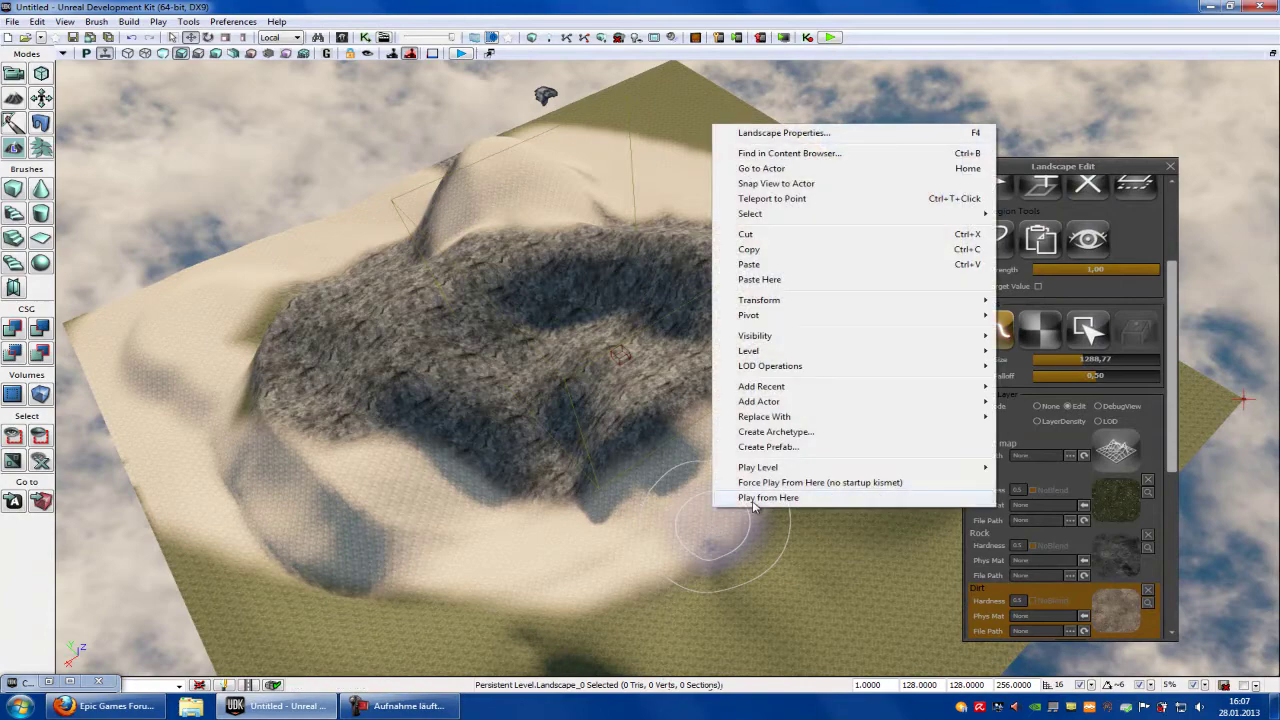
left_click(752, 500)
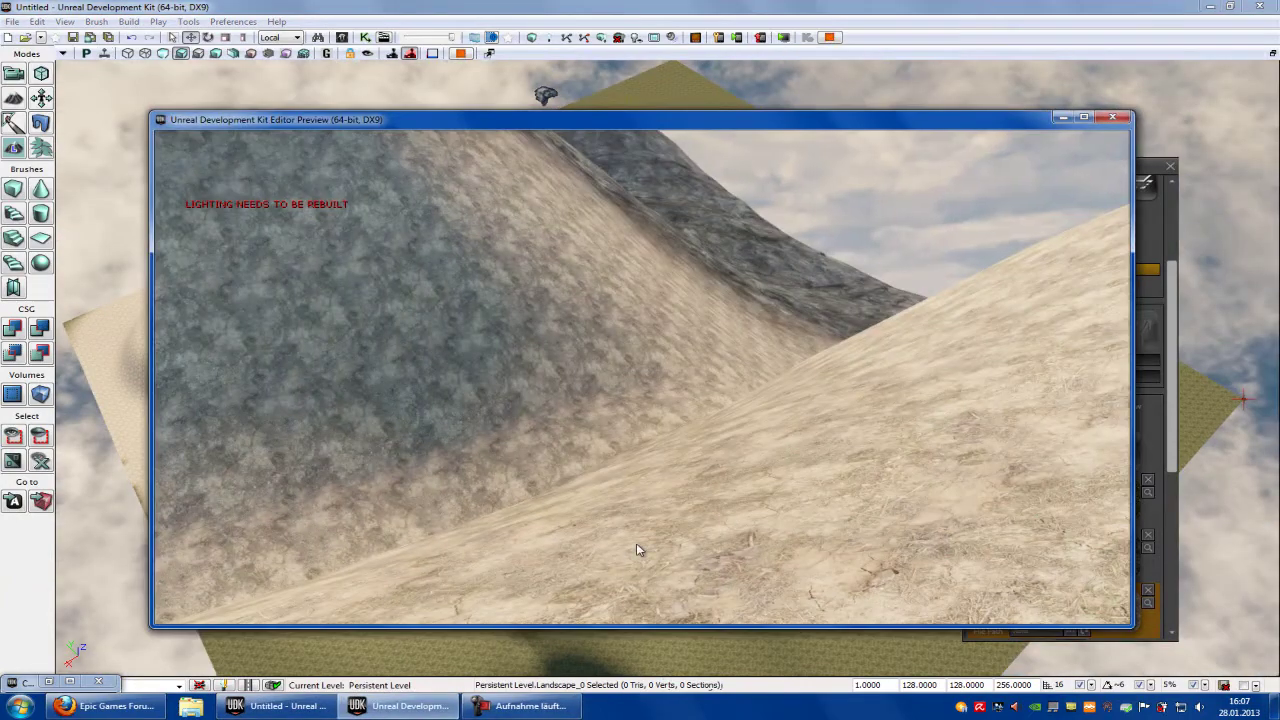
key("Escape")
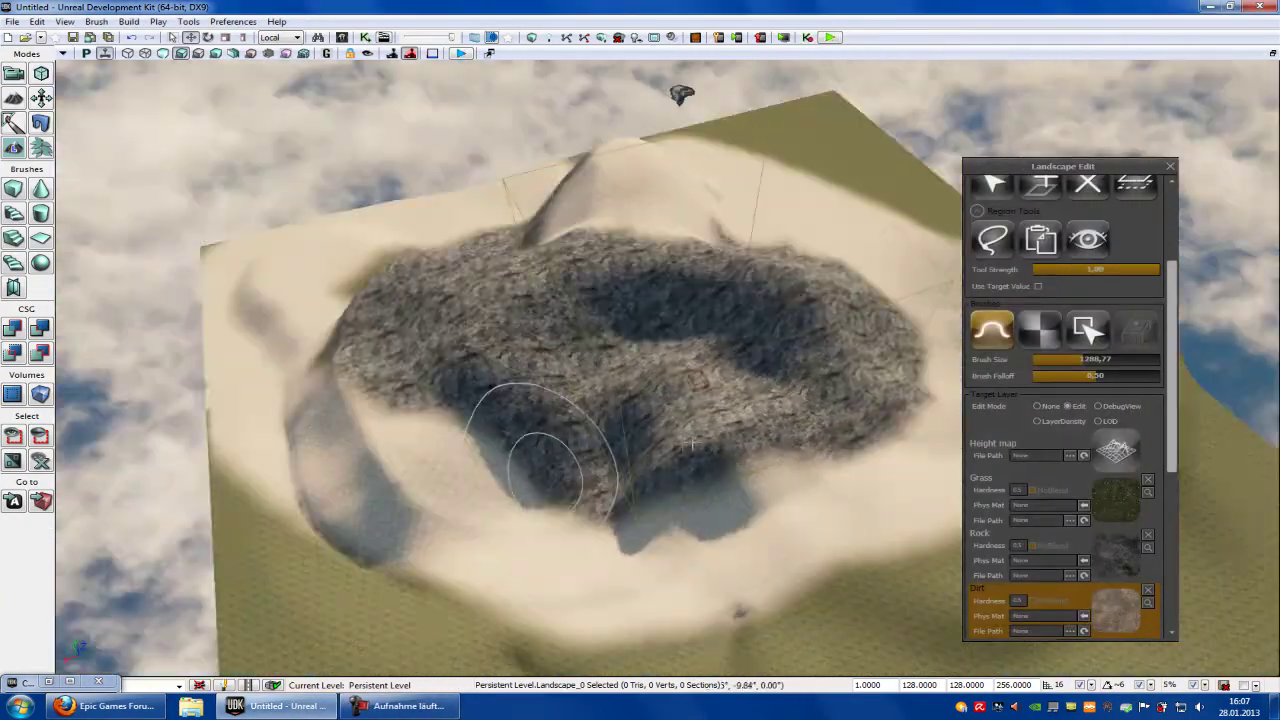
Step: Examine the painted Rock hills and the surrounding Dirt slopes from close up and from the landscape's edge
mouse_move(692, 445)
right_mouse_down()
mouse_move(723, 468)
mouse_move(806, 443)
mouse_move(733, 459)
right_mouse_up()
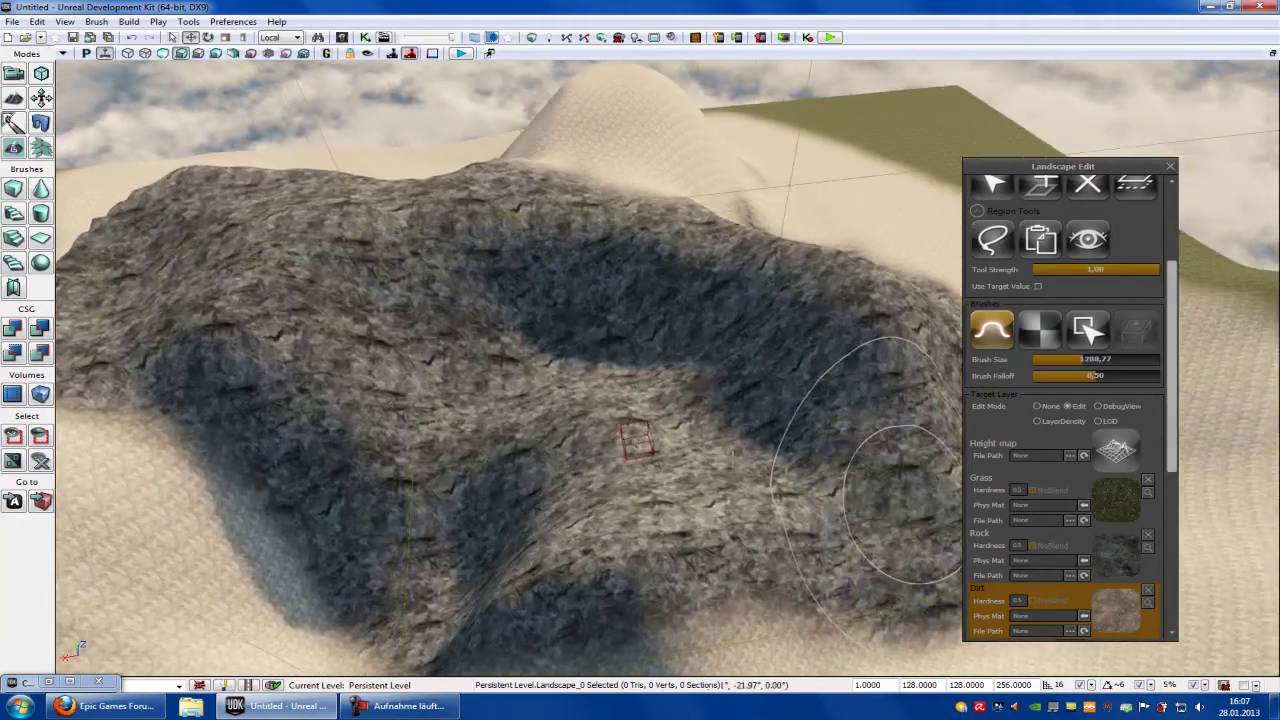
mouse_move(900, 500)
left_mouse_down()
mouse_move(729, 457)
mouse_move(628, 519)
left_mouse_up()
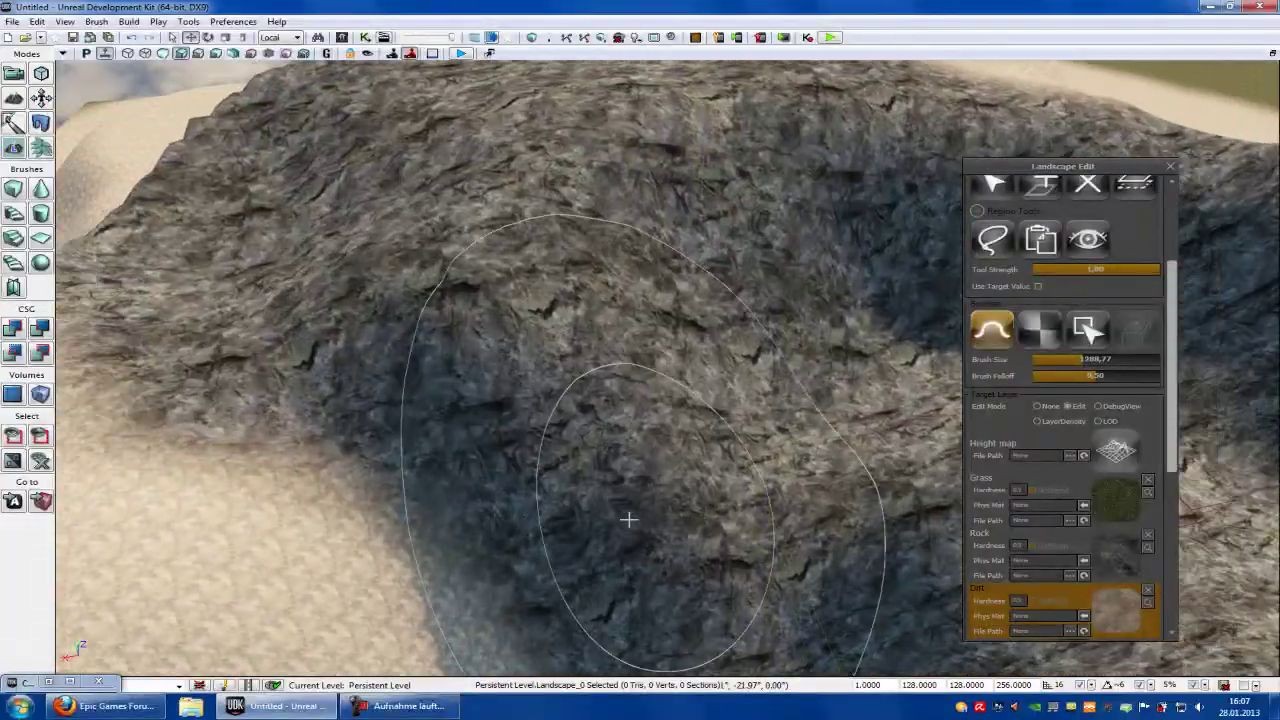
mouse_move(629, 519)
right_mouse_down()
mouse_move(543, 514)
mouse_move(377, 383)
mouse_move(547, 335)
mouse_move(1134, 343)
mouse_move(1131, 369)
mouse_move(975, 390)
right_mouse_up()
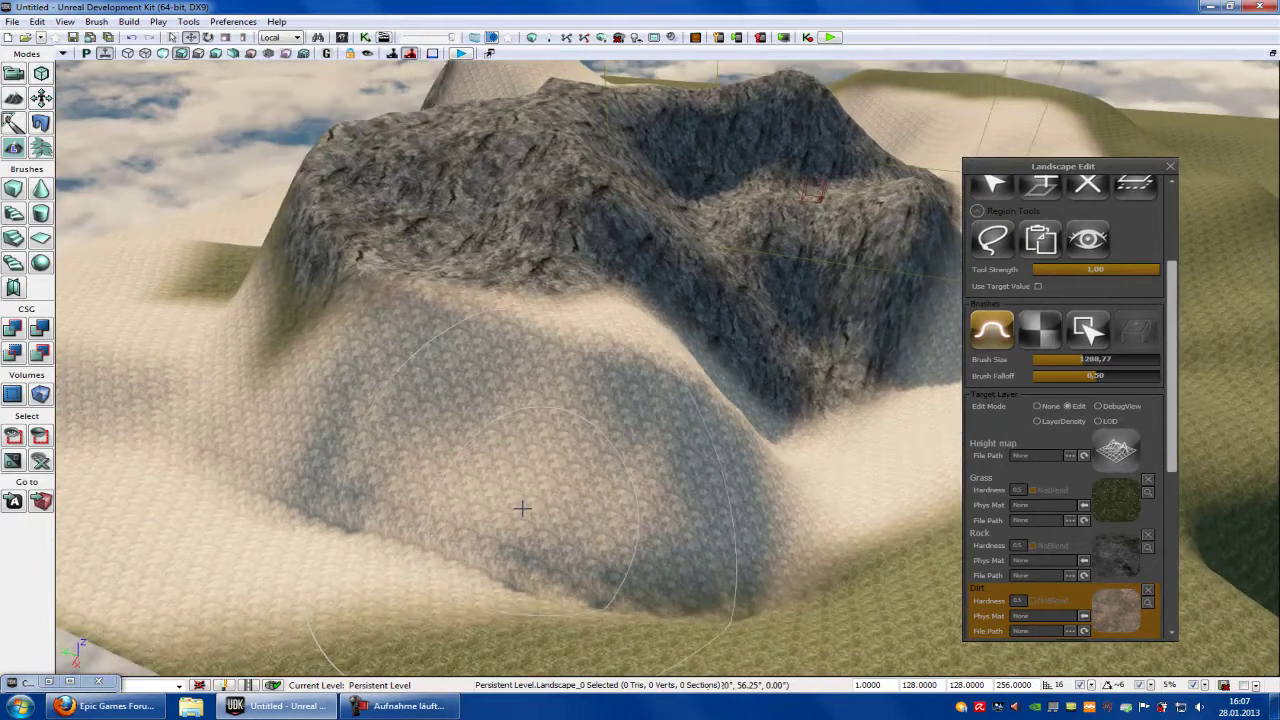
left_click_drag(522, 508, 522, 508)
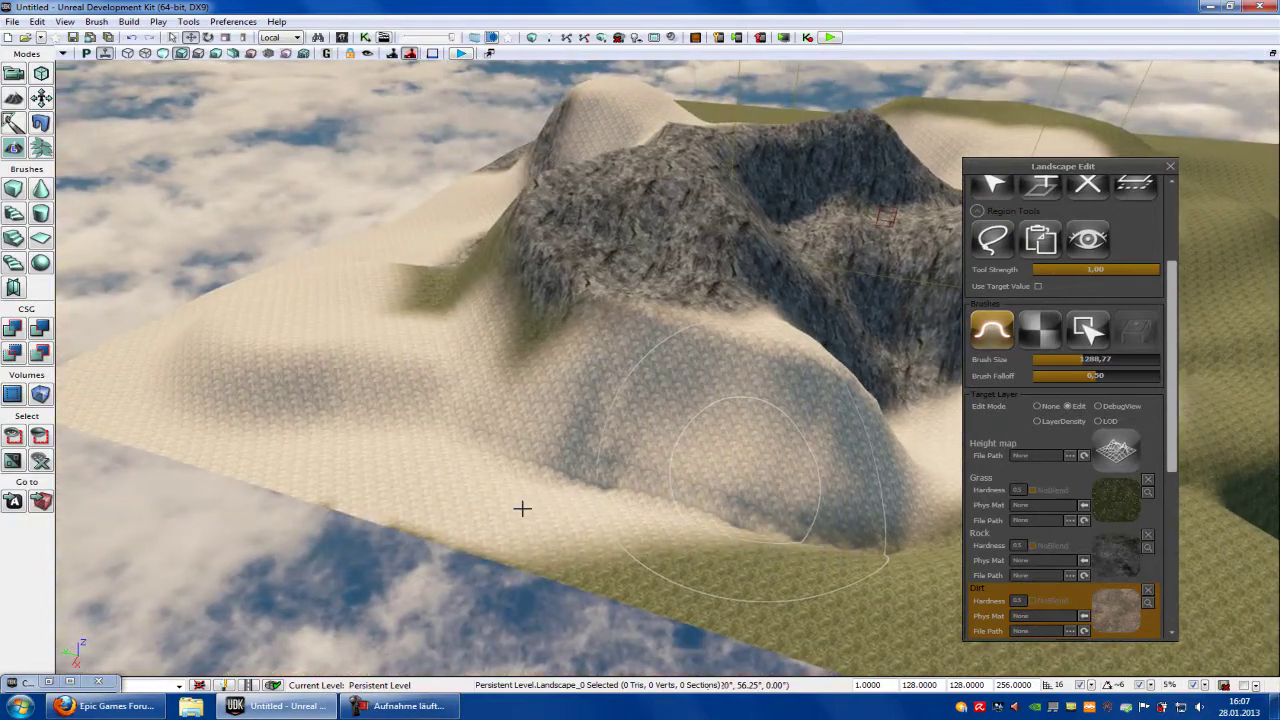